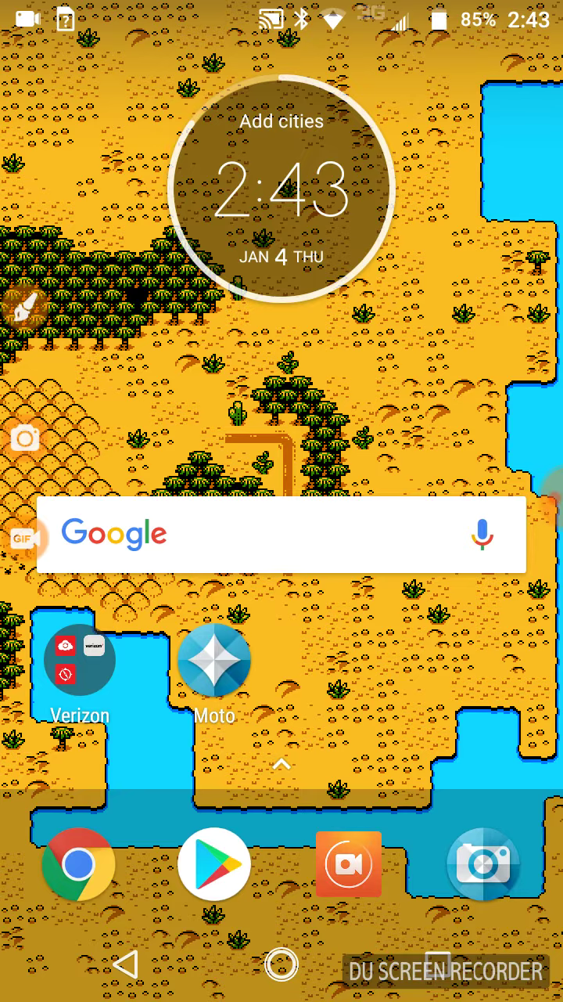
Open the Wishlist in Google Play Store's navigation menu
left_click(214, 863)
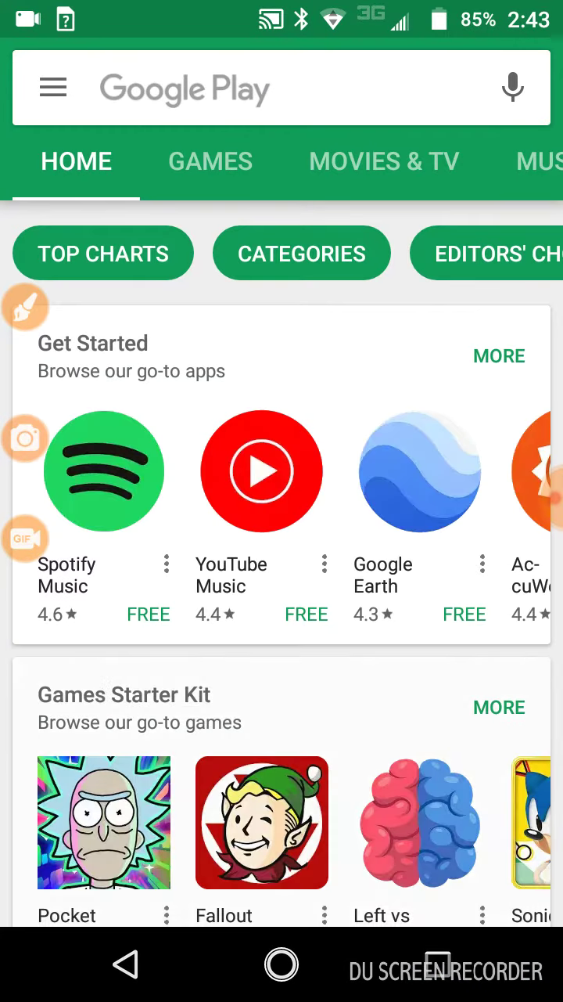
left_click(53, 87)
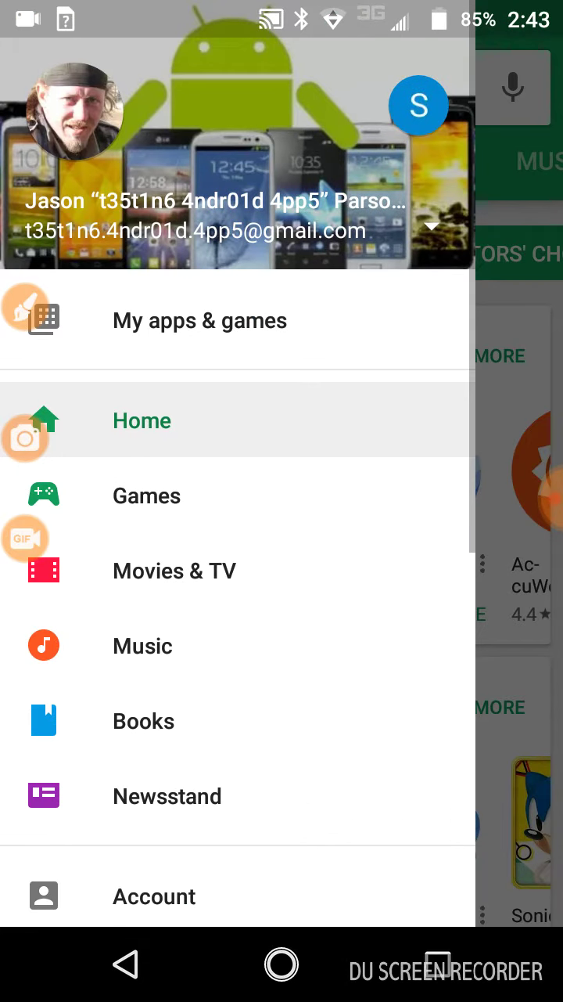
scroll(317, 417, "down", 5)
left_click(183, 684)
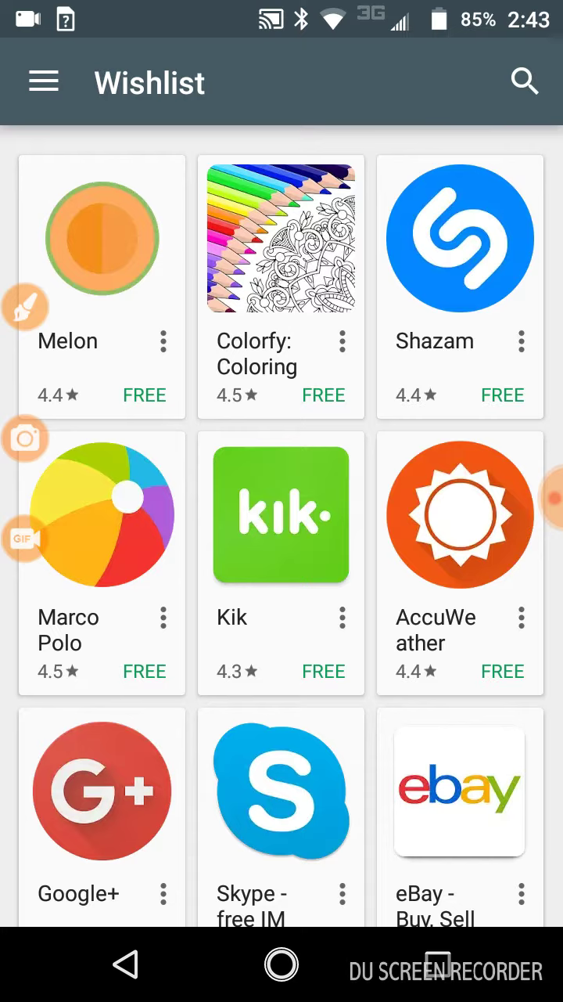
Open Melon's store page and scroll through its details, then back to the top
left_click(112, 240)
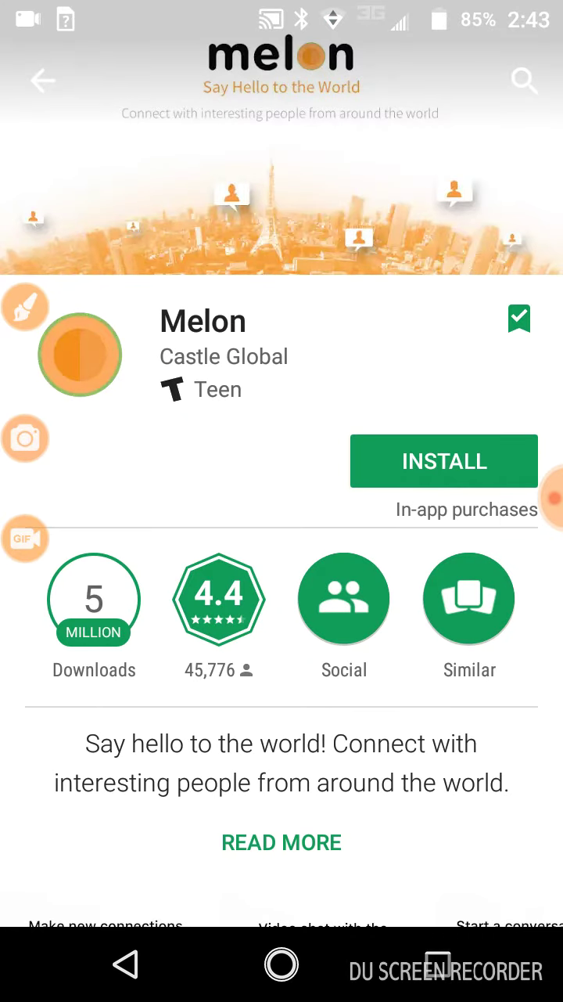
left_click_drag(384, 647, 419, 411)
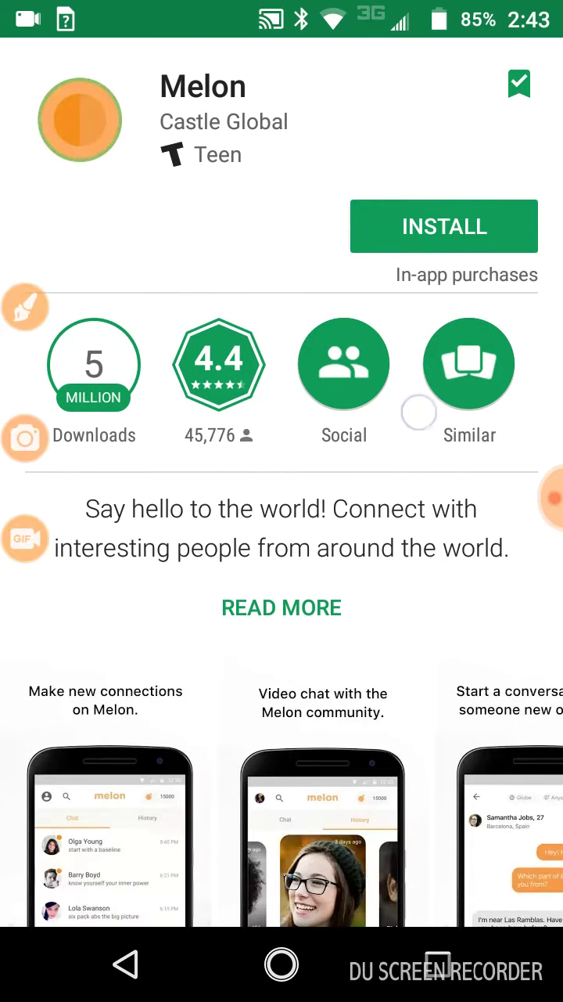
mouse_move(415, 673)
left_mouse_down()
mouse_move(407, 454)
mouse_move(428, 305)
left_mouse_up()
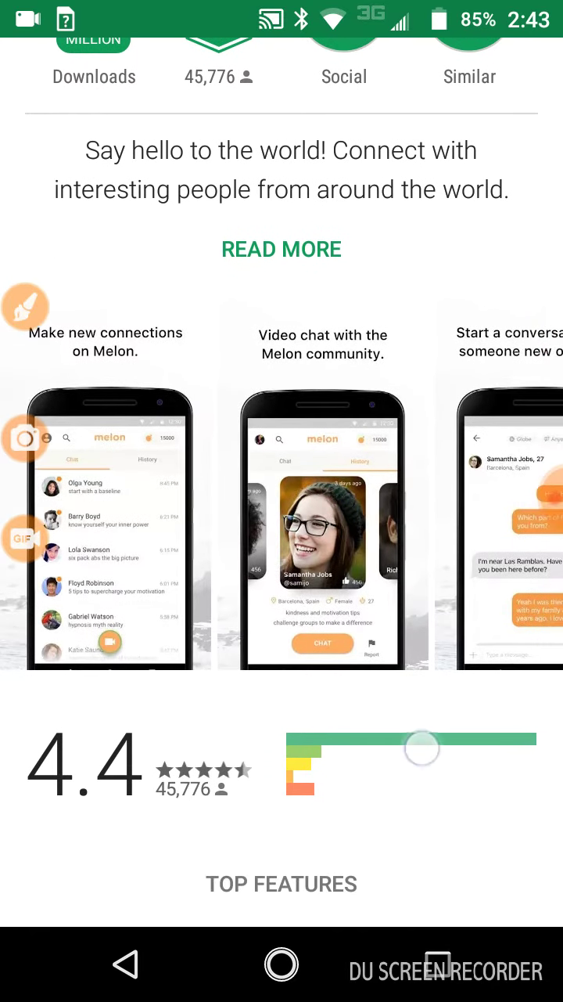
left_click_drag(422, 748, 399, 454)
left_click_drag(414, 637, 407, 417)
left_click_drag(375, 720, 356, 313)
scroll(282, 501, "up", 10)
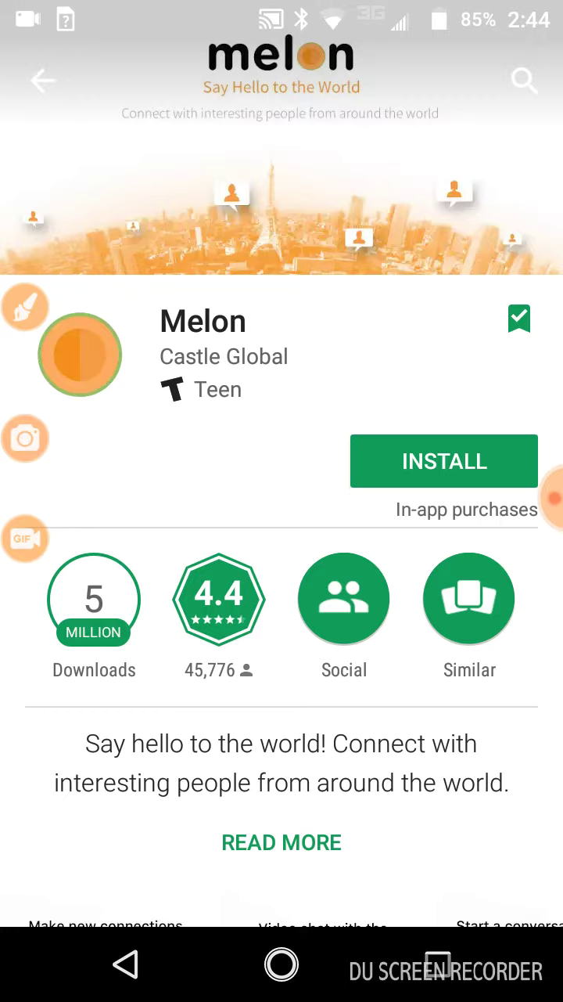
Install Melon from its Play Store page and let the download finish
left_click(428, 458)
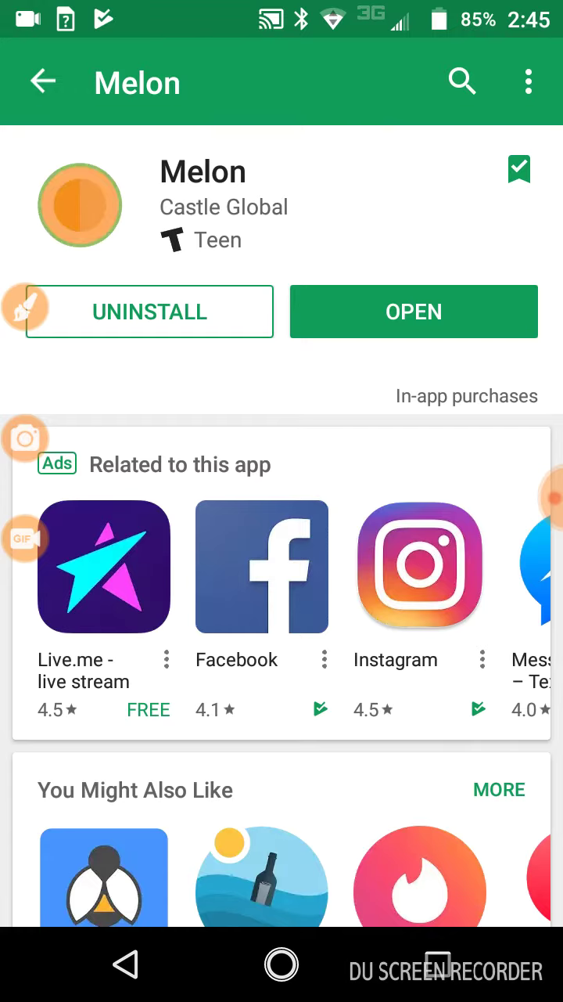
Launch Melon and choose Start Chatting Now! to reach the Facebook sign-in
left_click(414, 313)
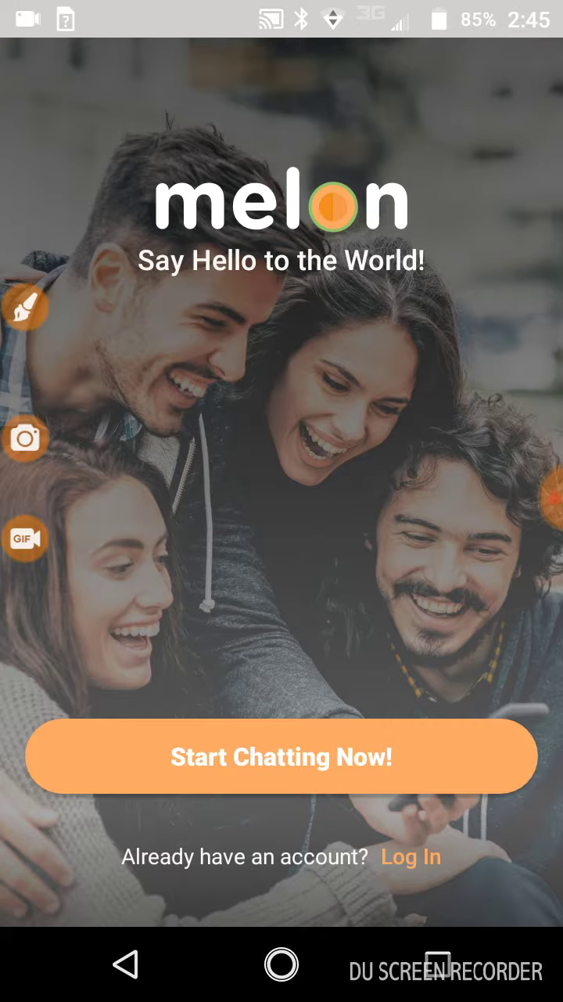
left_click(258, 767)
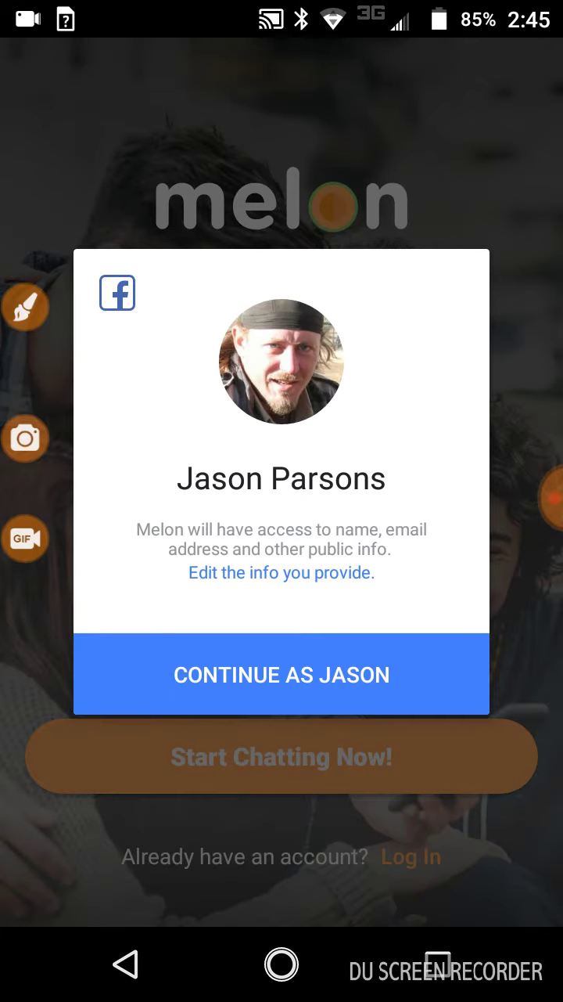
Continue with Facebook, allow location access, and open the Age birth-date picker
left_click(262, 674)
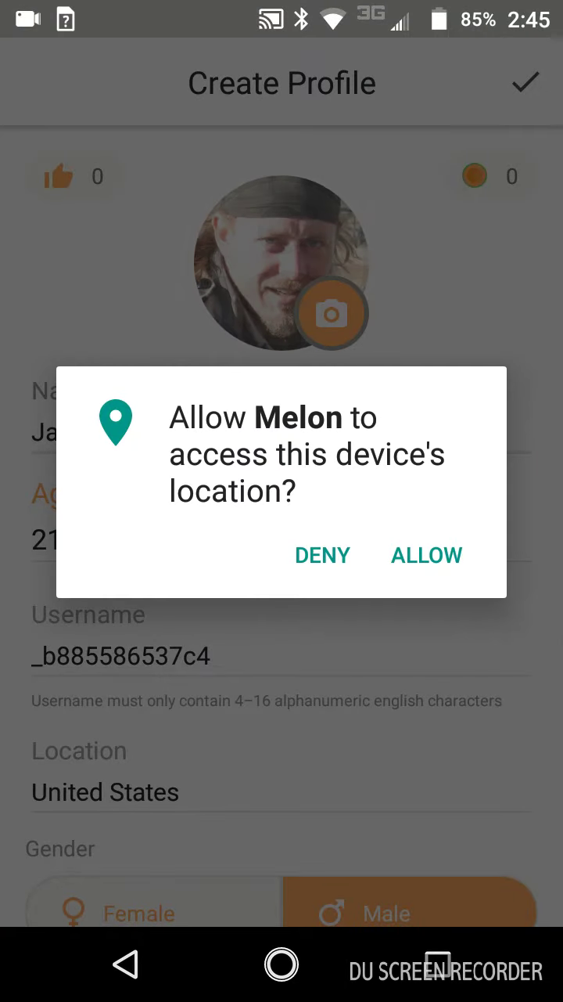
left_click(427, 555)
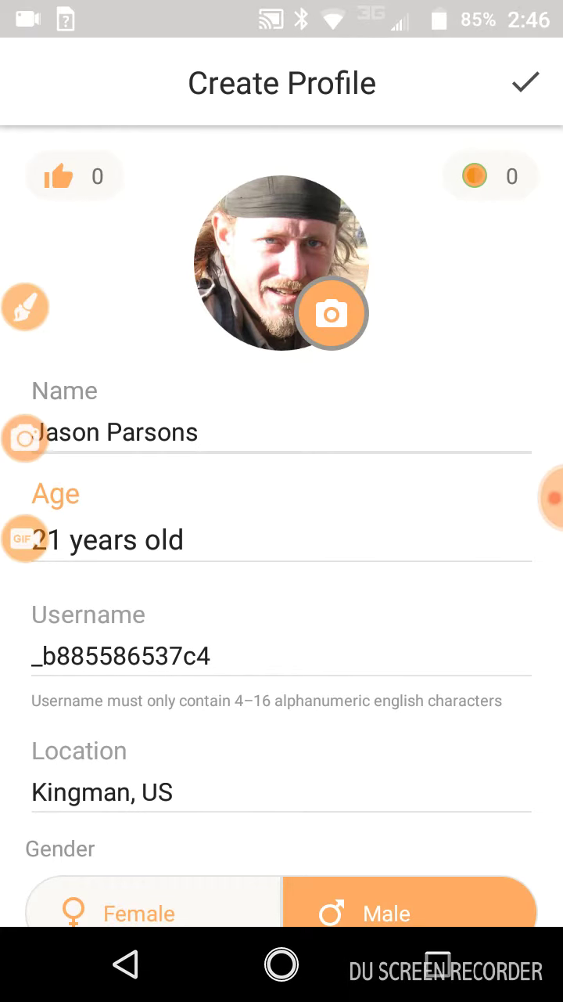
left_click(242, 542)
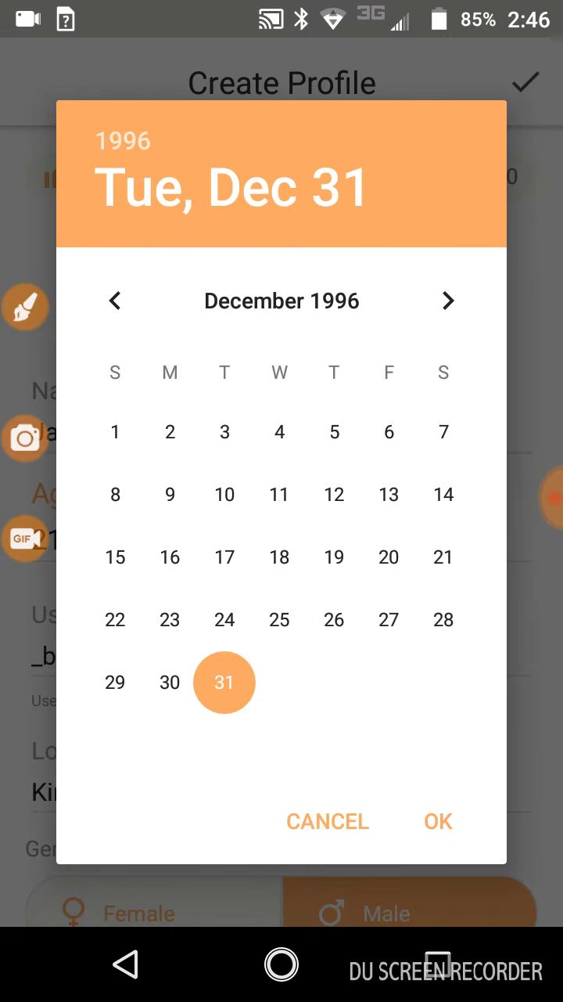
Page the birth-date calendar back month by month and pick 16 November 1991
left_click(307, 298)
left_click(85, 306)
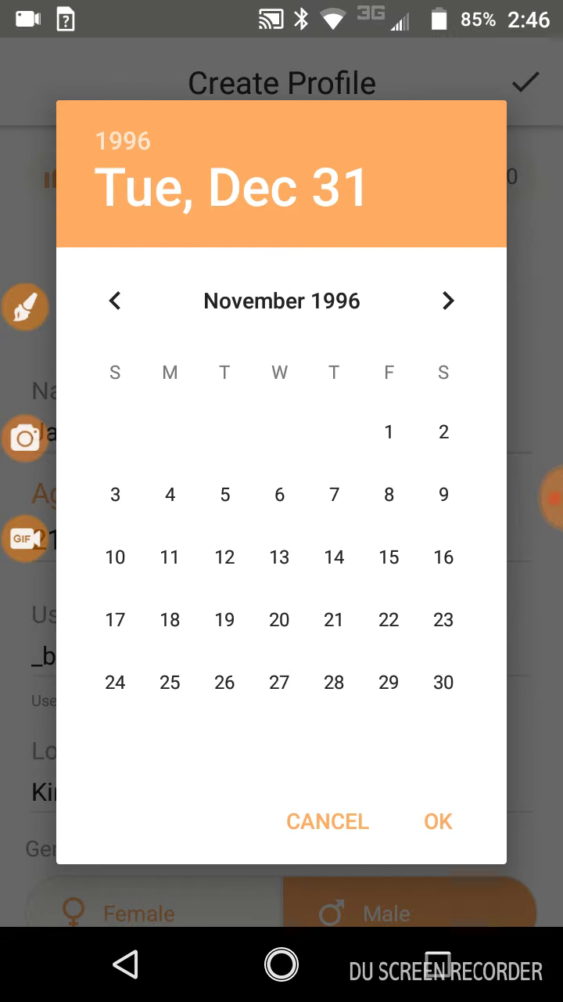
left_click(110, 301)
left_click(110, 302)
left_click(110, 301)
left_click(109, 301)
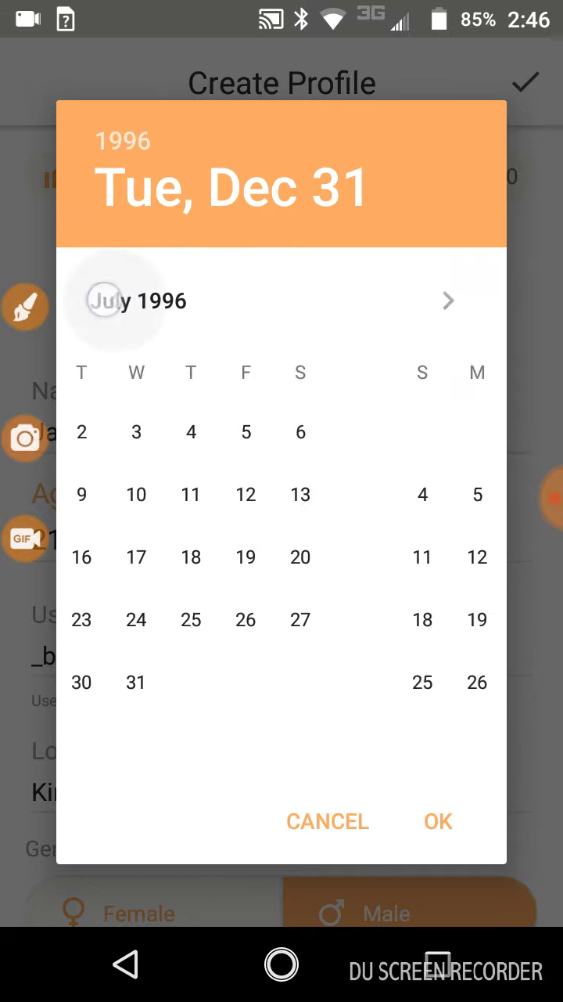
left_click(105, 303)
left_click(106, 303)
left_click(102, 303)
left_click(100, 304)
left_click(95, 305)
left_click(95, 306)
left_click(94, 306)
left_click(94, 306)
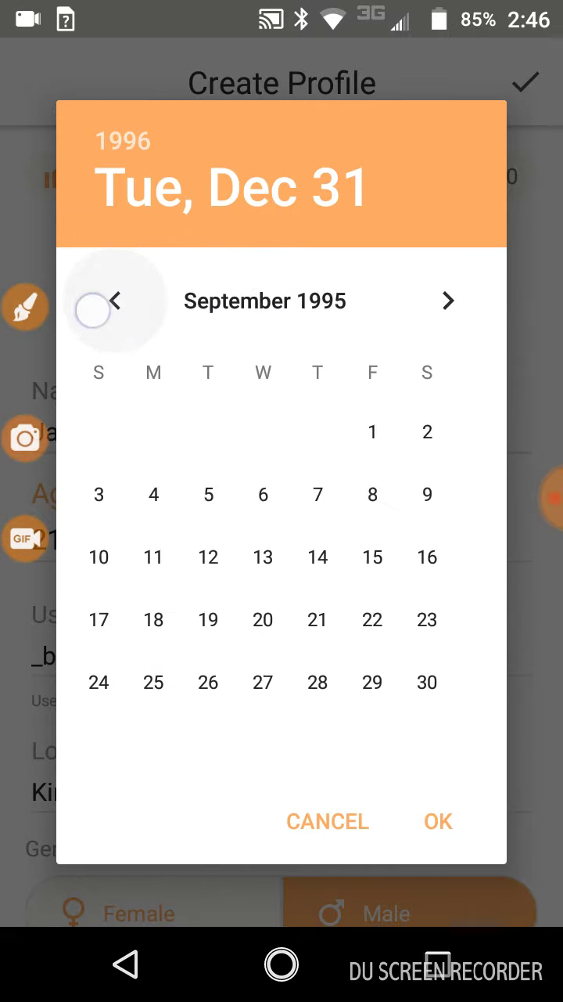
left_click(94, 309)
left_click(93, 309)
left_click(93, 309)
left_click(93, 308)
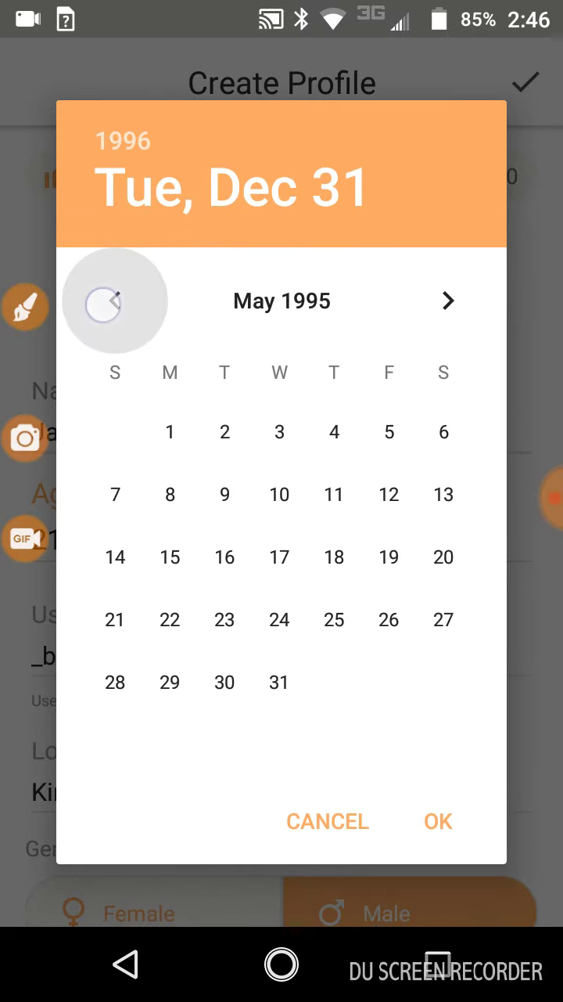
left_click(93, 306)
left_click(115, 309)
left_click(115, 306)
left_click(115, 305)
left_click(114, 305)
left_click(114, 305)
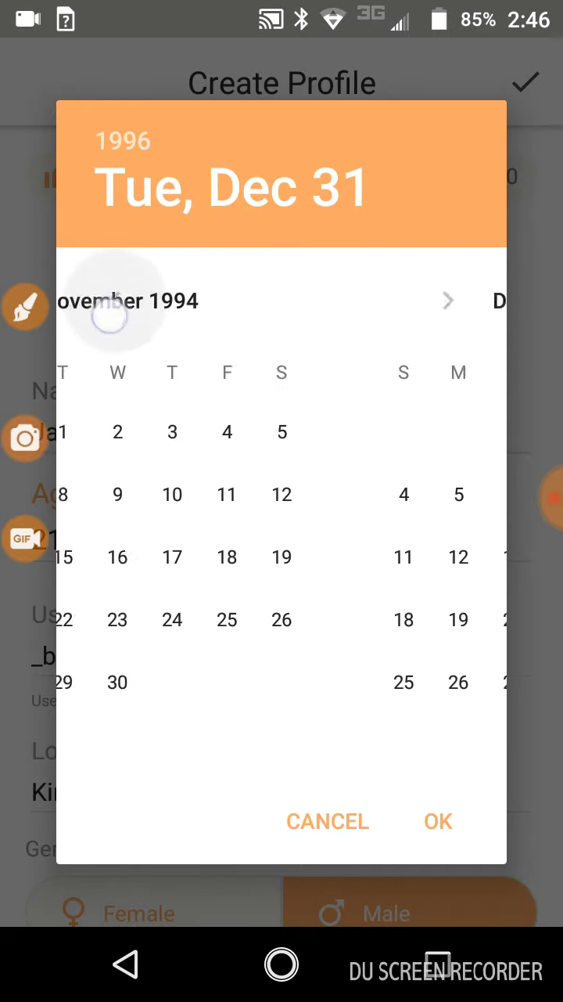
left_click(114, 303)
left_click(115, 304)
left_click_drag(178, 495, 443, 490)
left_click_drag(149, 472, 509, 512)
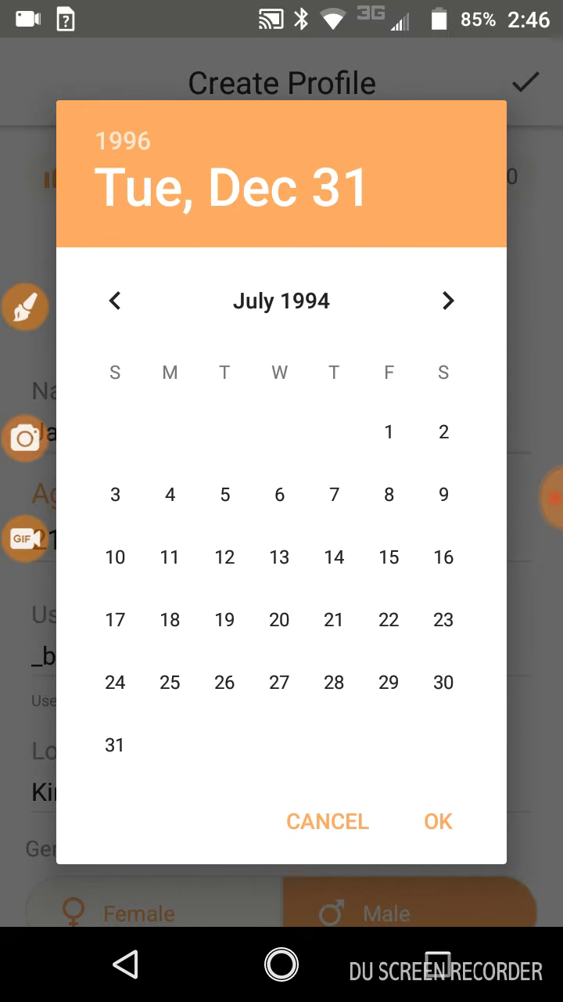
mouse_move(180, 509)
left_mouse_down()
mouse_move(491, 546)
mouse_move(485, 533)
left_mouse_up()
left_click_drag(212, 501, 493, 524)
left_click_drag(196, 540, 363, 554)
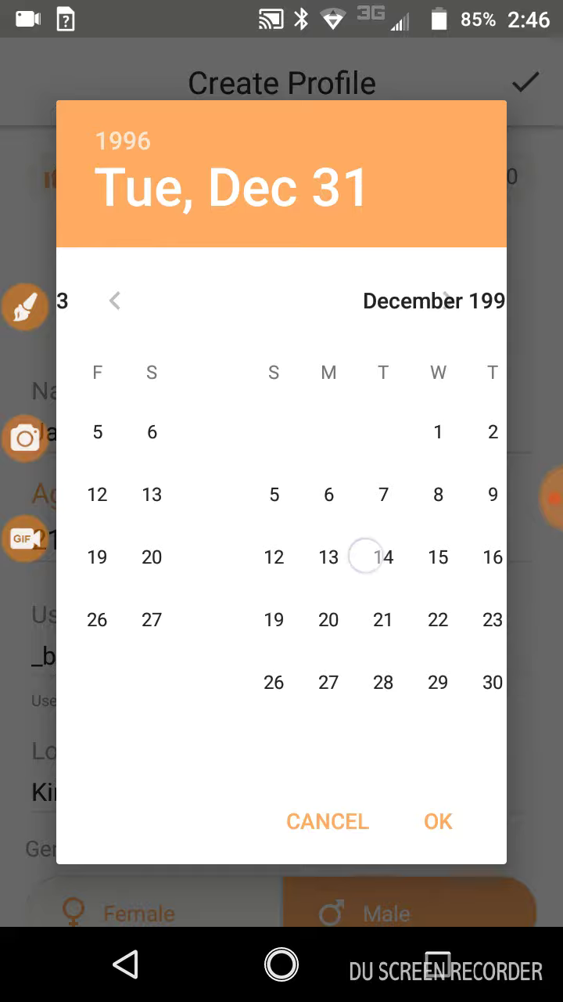
left_click_drag(180, 509, 485, 517)
left_click_drag(239, 486, 485, 540)
mouse_move(195, 548)
left_mouse_down()
mouse_move(485, 563)
mouse_move(519, 579)
left_mouse_up()
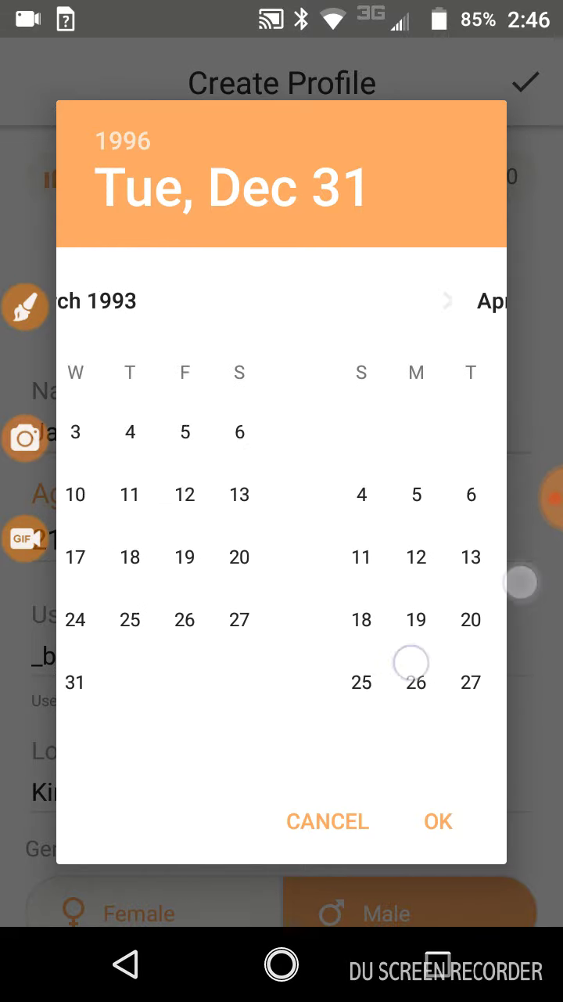
mouse_move(187, 673)
left_mouse_down()
mouse_move(486, 689)
mouse_move(485, 657)
left_mouse_up()
left_click_drag(188, 626, 485, 626)
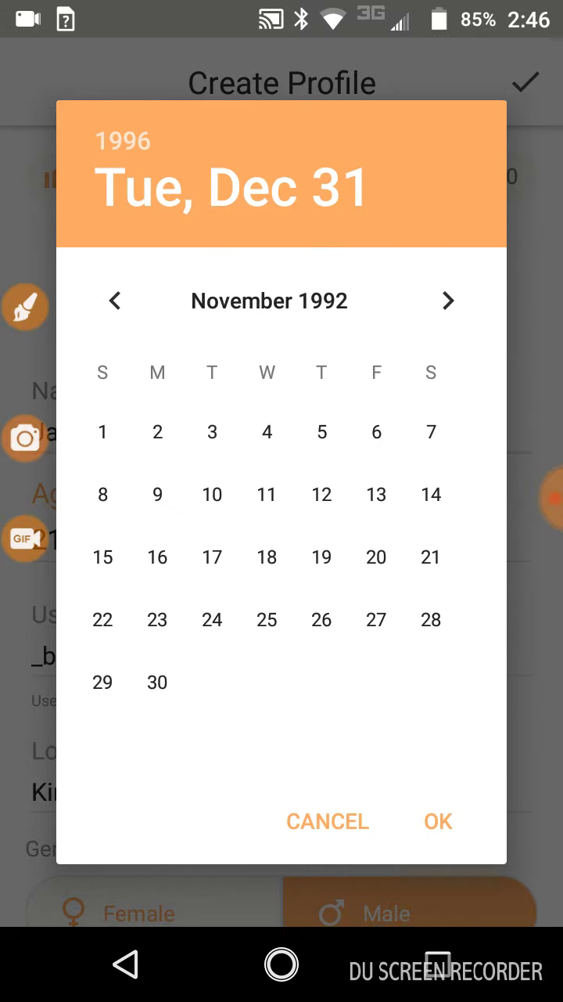
mouse_move(188, 548)
left_mouse_down()
mouse_move(485, 548)
mouse_move(197, 519)
mouse_move(490, 581)
mouse_move(486, 563)
left_mouse_up()
left_click_drag(188, 575, 449, 576)
left_click_drag(188, 649, 485, 649)
left_click_drag(188, 644, 465, 644)
left_click_drag(188, 556, 485, 556)
left_click_drag(389, 557, 447, 586)
left_click(447, 586)
Page further back and pick 23 March 1991 as the birth date
left_click_drag(188, 600, 439, 600)
left_click_drag(187, 548, 485, 548)
mouse_move(188, 548)
left_mouse_down()
mouse_move(476, 555)
mouse_move(486, 548)
left_mouse_up()
mouse_move(188, 548)
left_mouse_down()
mouse_move(195, 543)
mouse_move(485, 548)
left_mouse_up()
left_click_drag(188, 634, 416, 634)
left_click_drag(188, 600, 438, 600)
left_click(431, 599)
Step the calendar back month by month toward November 1982
left_click(110, 313)
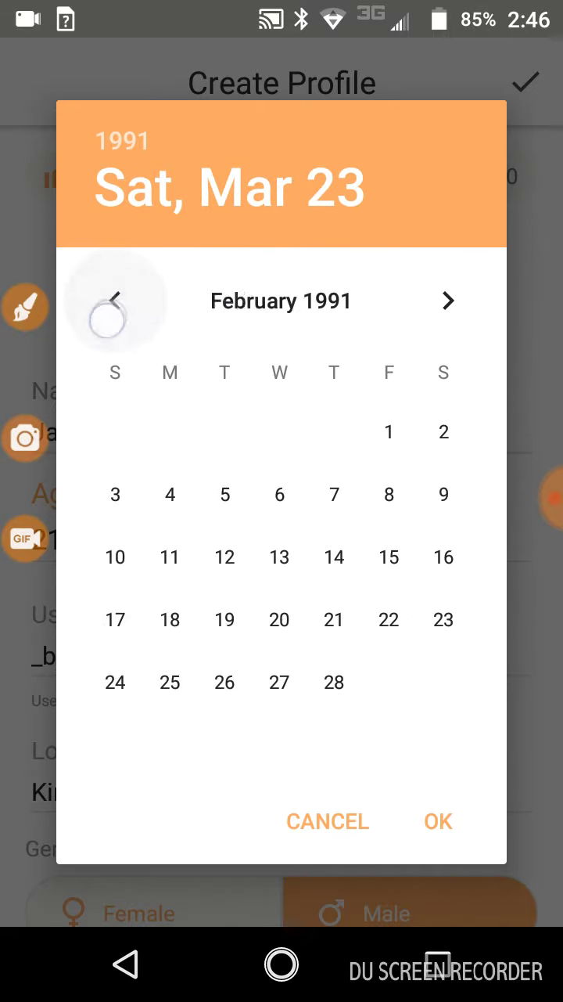
left_click(110, 313)
left_click(109, 313)
left_click(110, 313)
left_click(109, 323)
left_click(110, 323)
left_click(109, 322)
left_click(109, 322)
left_click(110, 322)
left_click(110, 322)
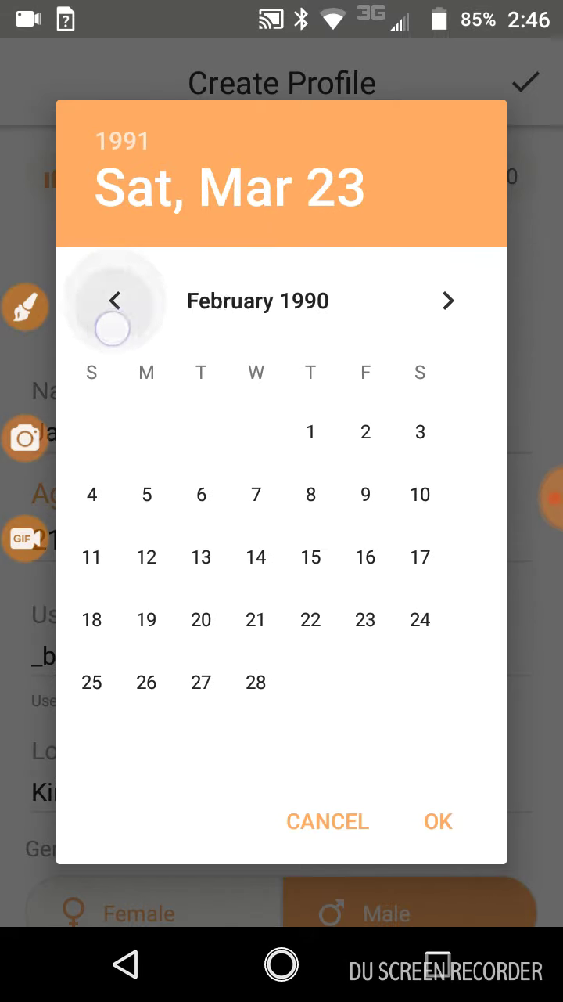
left_click(111, 323)
left_click(111, 322)
left_click(113, 322)
left_click(113, 322)
left_click(112, 323)
left_click(112, 323)
left_click(113, 322)
left_click(113, 323)
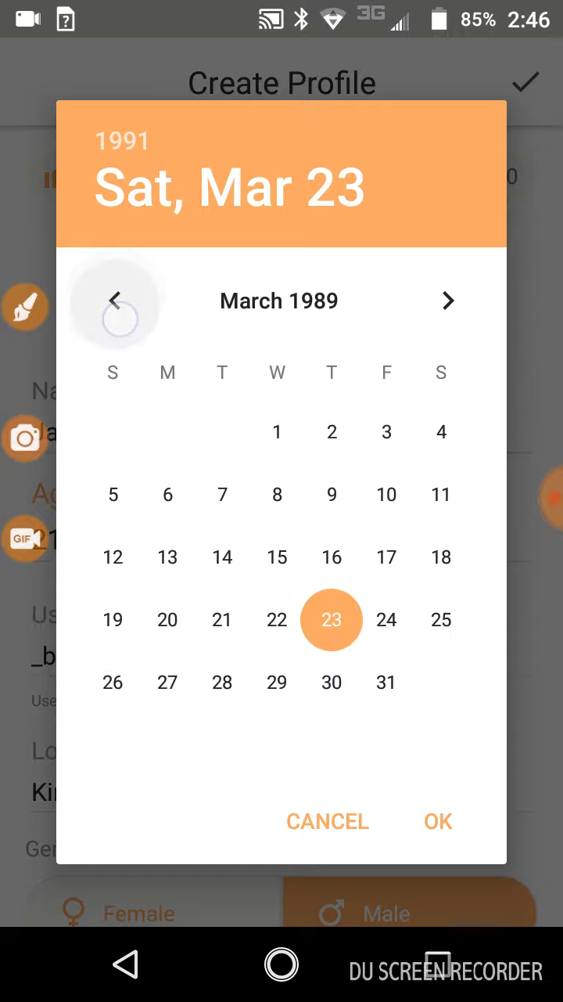
left_click(113, 322)
left_click(112, 323)
left_click(113, 322)
left_click(113, 322)
left_click(112, 322)
left_click(113, 323)
left_click(113, 322)
left_click(112, 323)
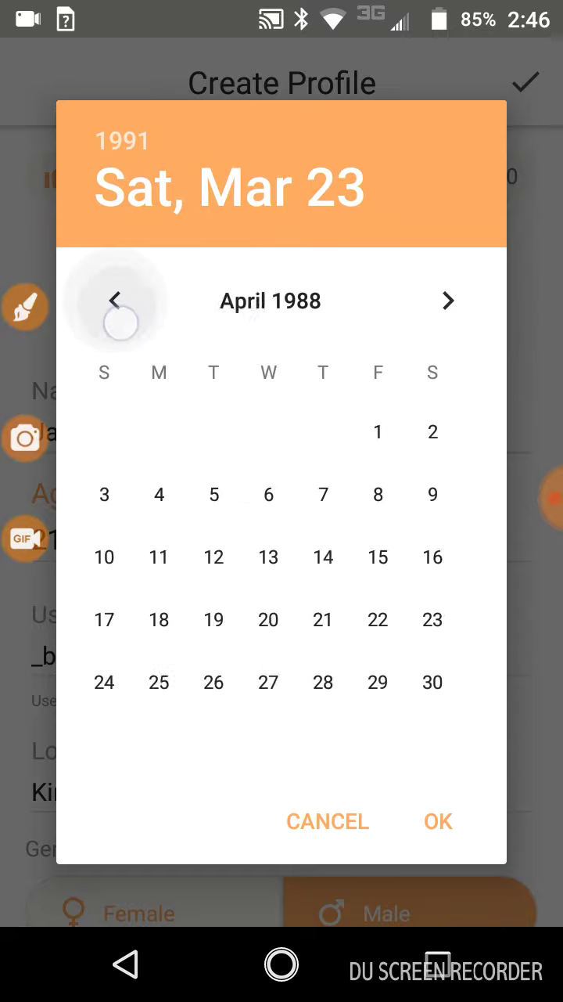
left_click(117, 320)
left_click(122, 321)
left_click(124, 320)
left_click(124, 321)
left_click(124, 323)
left_click(124, 323)
left_click(122, 323)
left_click(122, 322)
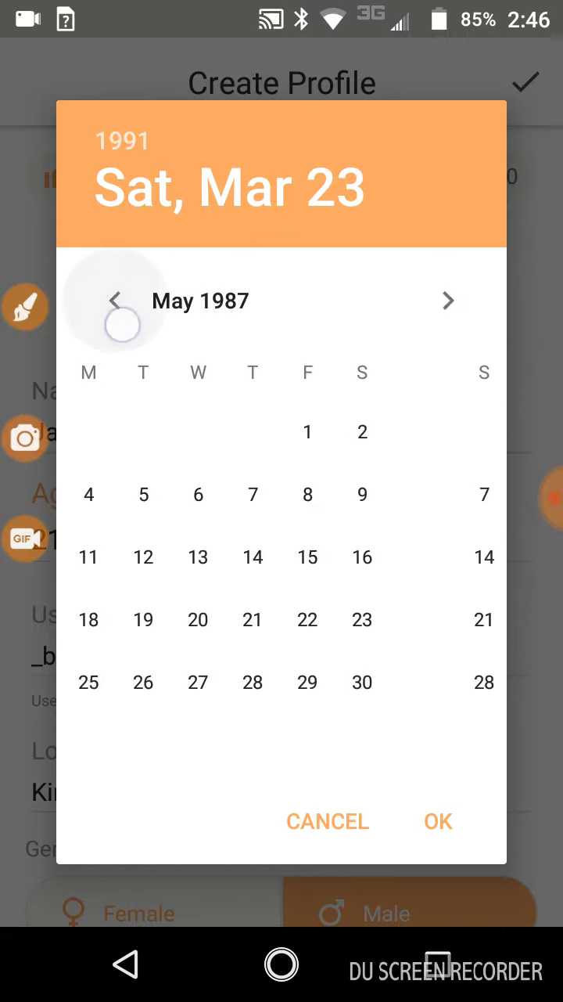
left_click(121, 321)
left_click(120, 321)
left_click(121, 317)
left_click(123, 310)
left_click(119, 316)
left_click(117, 320)
left_click(114, 323)
left_click(111, 326)
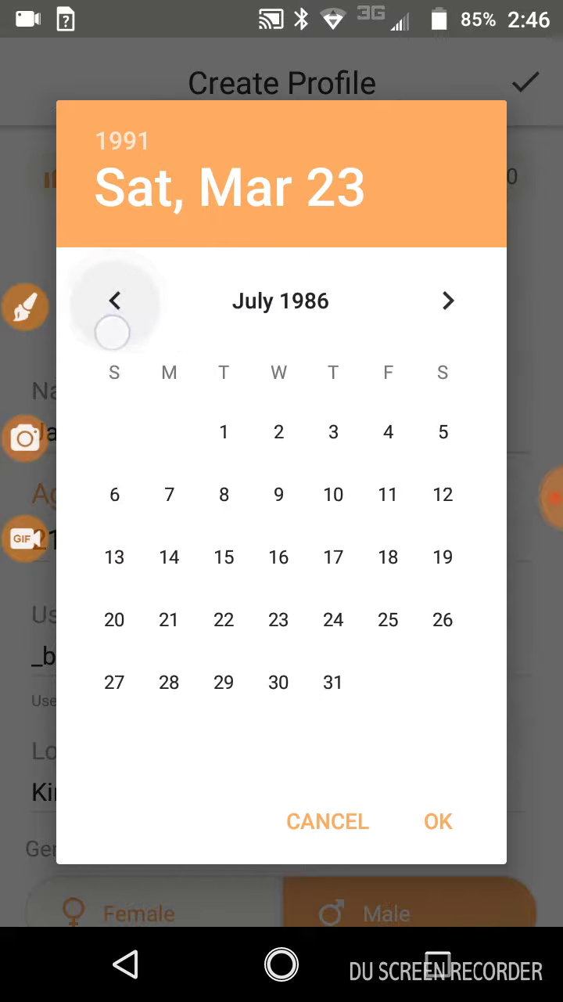
left_click(113, 333)
left_click(115, 338)
left_click(115, 337)
left_click(117, 333)
left_click(118, 329)
left_click(118, 330)
left_click(119, 335)
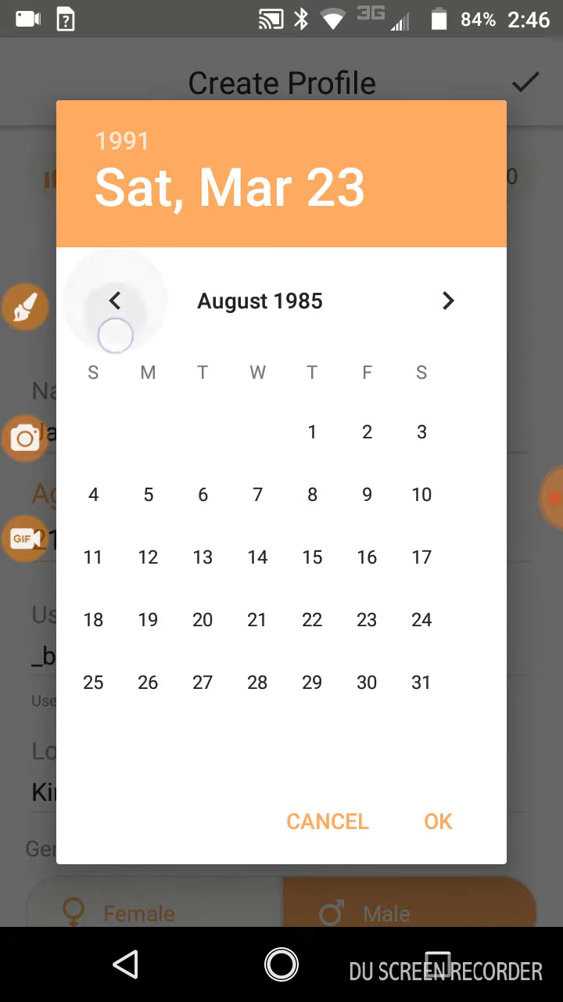
double_click(116, 329)
triple_click(116, 328)
triple_click(116, 326)
double_click(118, 316)
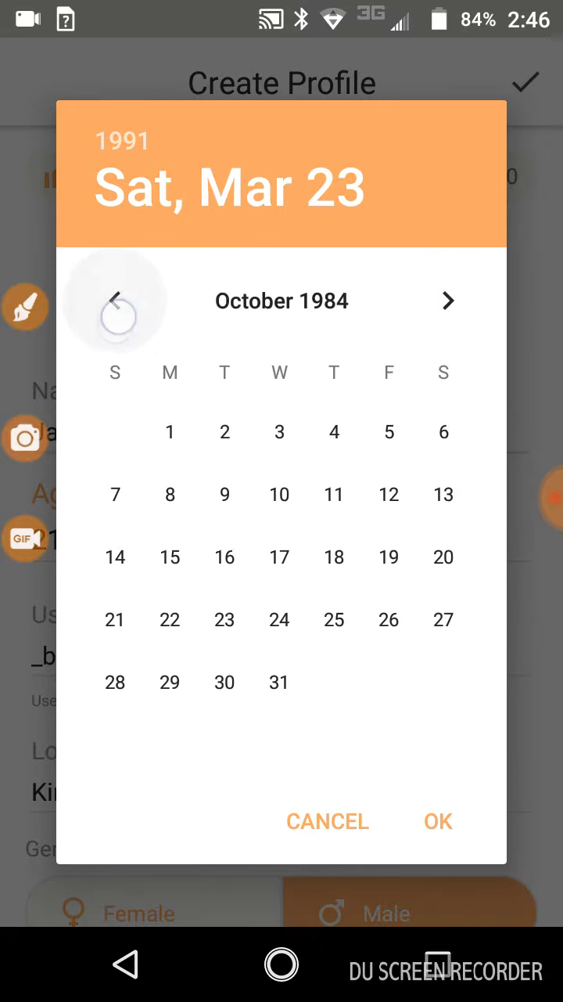
triple_click(115, 323)
triple_click(114, 325)
double_click(114, 328)
double_click(115, 330)
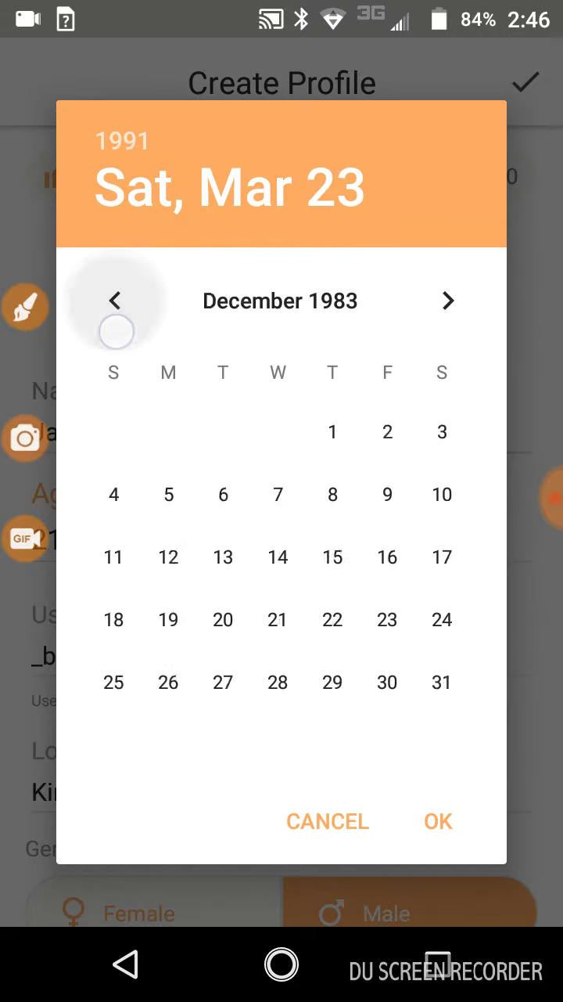
double_click(116, 329)
double_click(115, 329)
triple_click(114, 329)
double_click(112, 329)
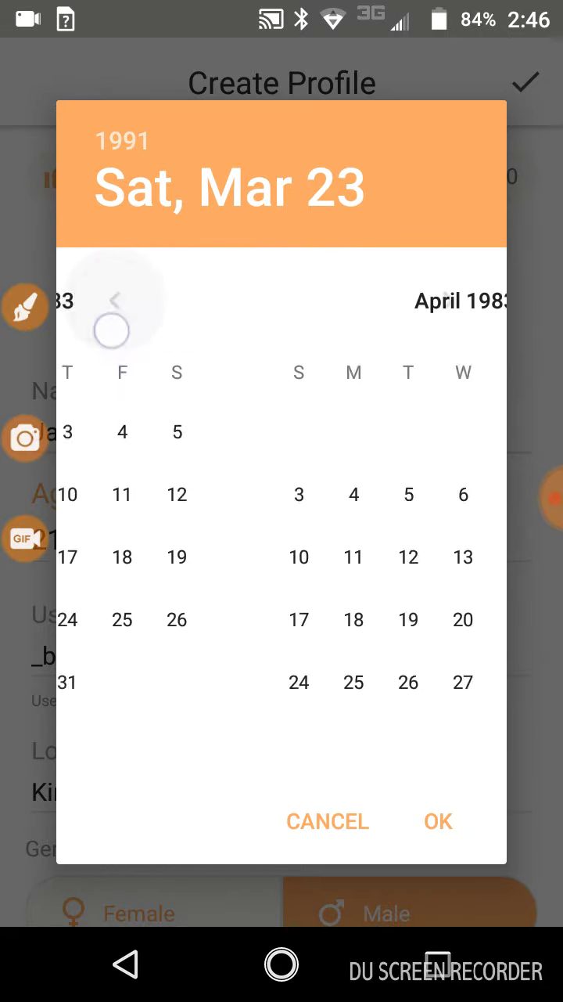
triple_click(111, 331)
left_click(105, 334)
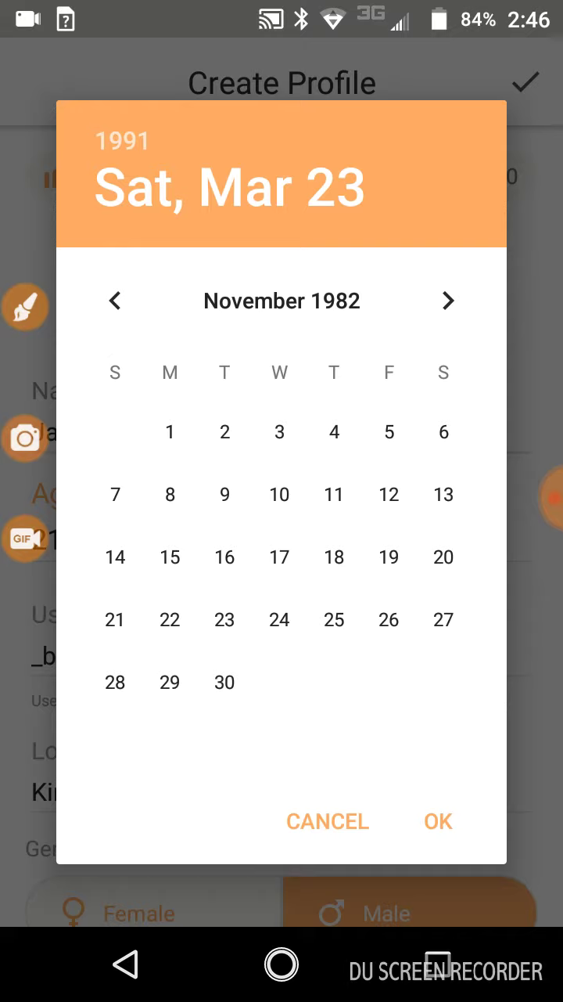
Keep stepping back through 1981 toward September 1980, then return to March 1991
double_click(118, 310)
triple_click(124, 310)
triple_click(119, 312)
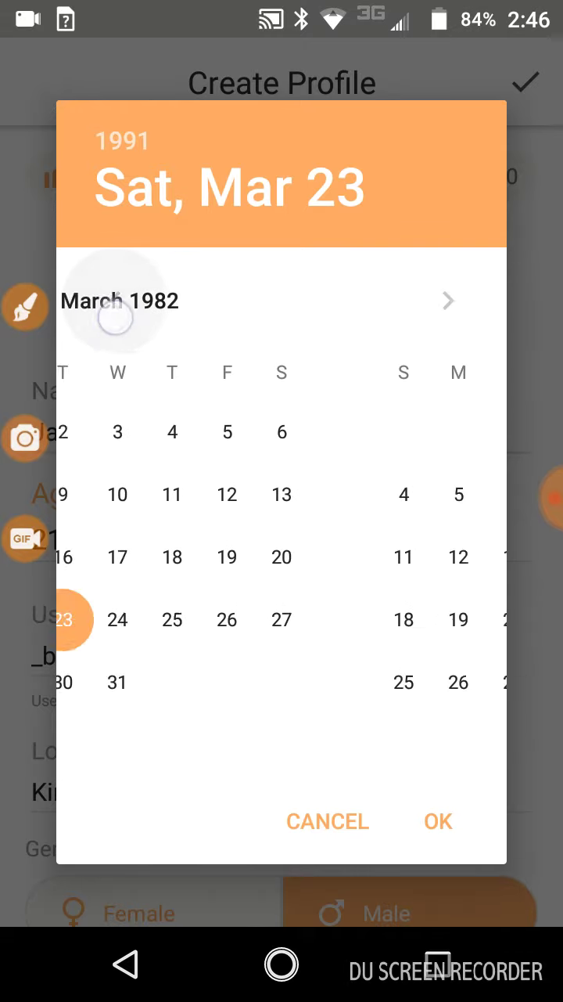
double_click(115, 317)
triple_click(115, 317)
triple_click(115, 317)
double_click(115, 317)
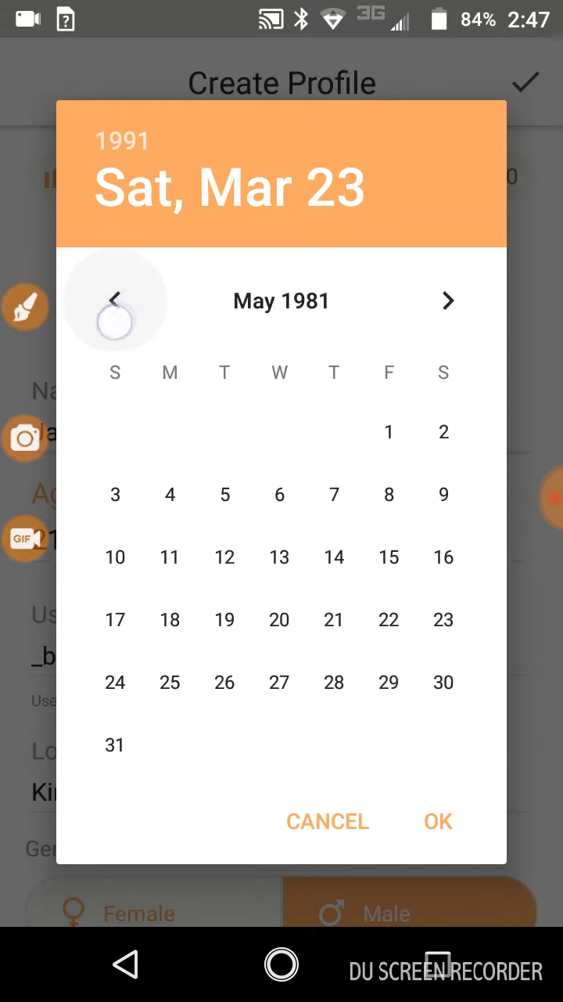
triple_click(115, 317)
left_click(115, 313)
left_click(115, 313)
triple_click(115, 313)
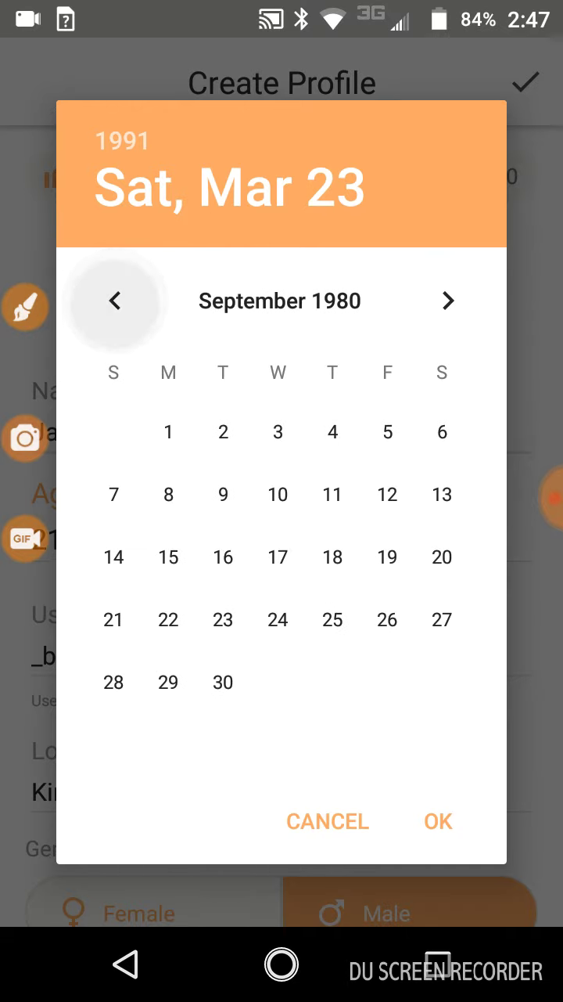
left_click(238, 206)
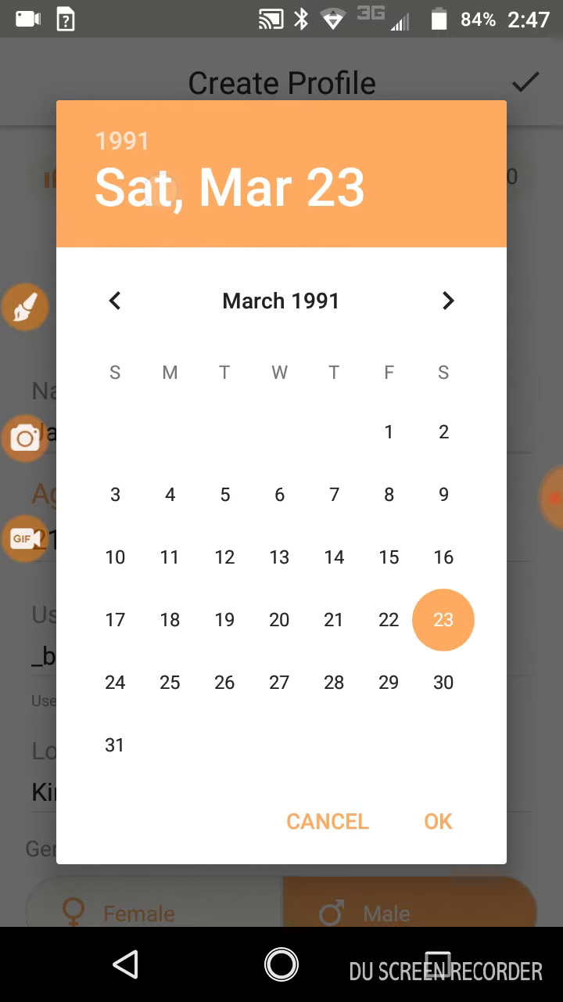
Choose 1972 as the birth year from the year list
left_click(123, 141)
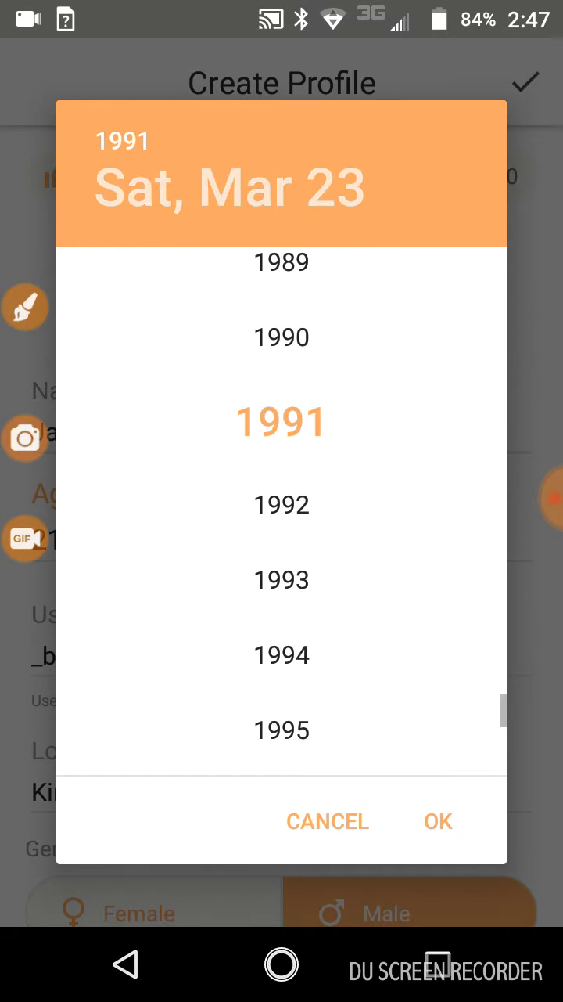
left_click_drag(394, 378, 383, 654)
left_click_drag(405, 347, 395, 689)
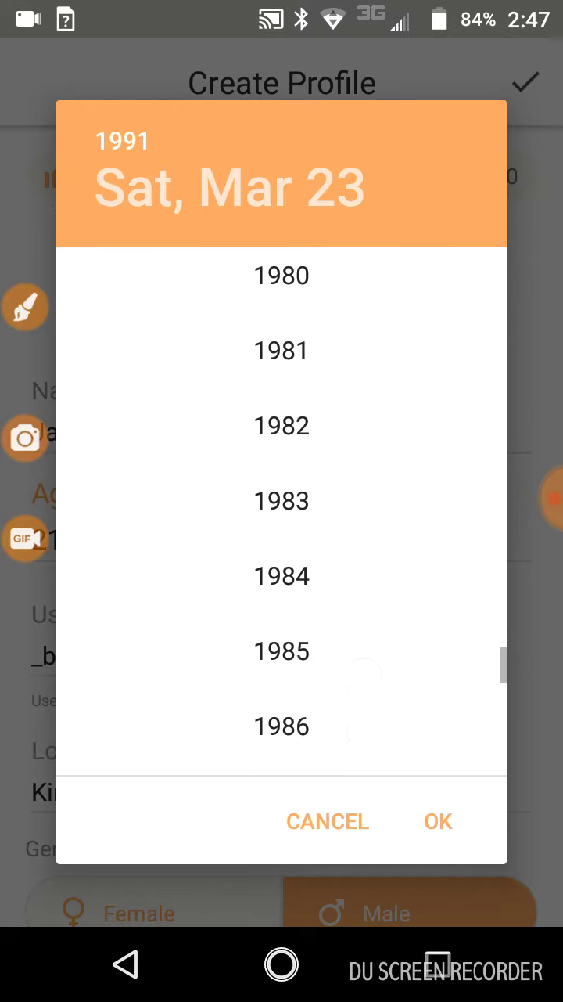
left_click_drag(393, 396, 388, 711)
left_click_drag(381, 457, 372, 608)
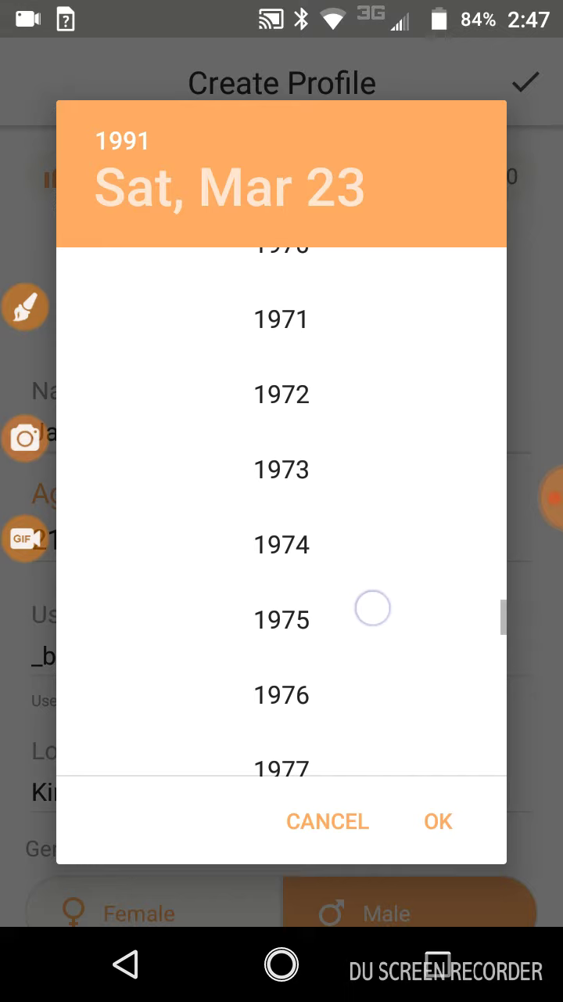
left_click(290, 393)
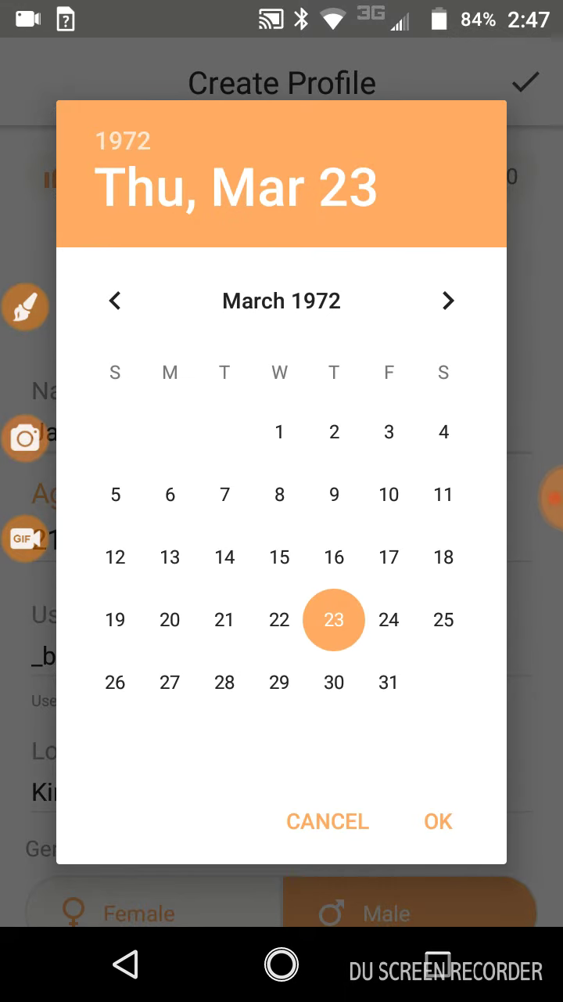
left_click(122, 141)
left_click(282, 423)
Move the calendar to August 1972, pick the 8th and confirm, making the age 45
left_click(274, 183)
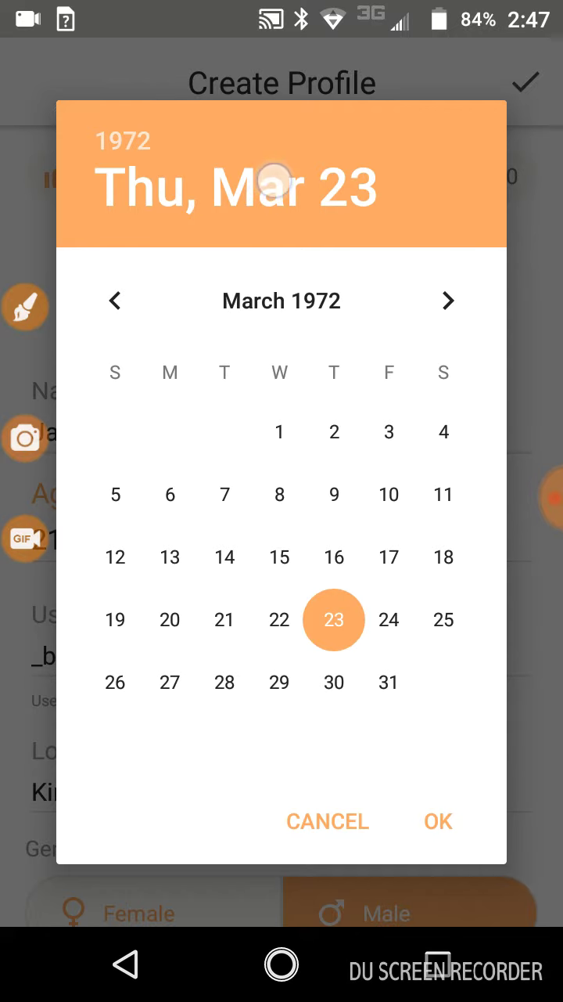
left_click(114, 300)
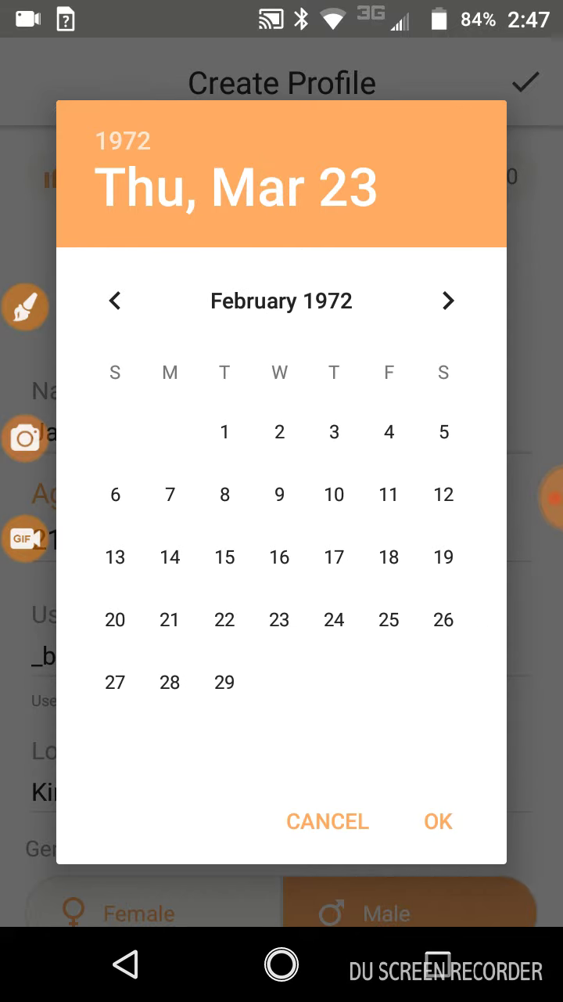
left_click(448, 300)
left_click(474, 310)
left_click(477, 313)
left_click(477, 313)
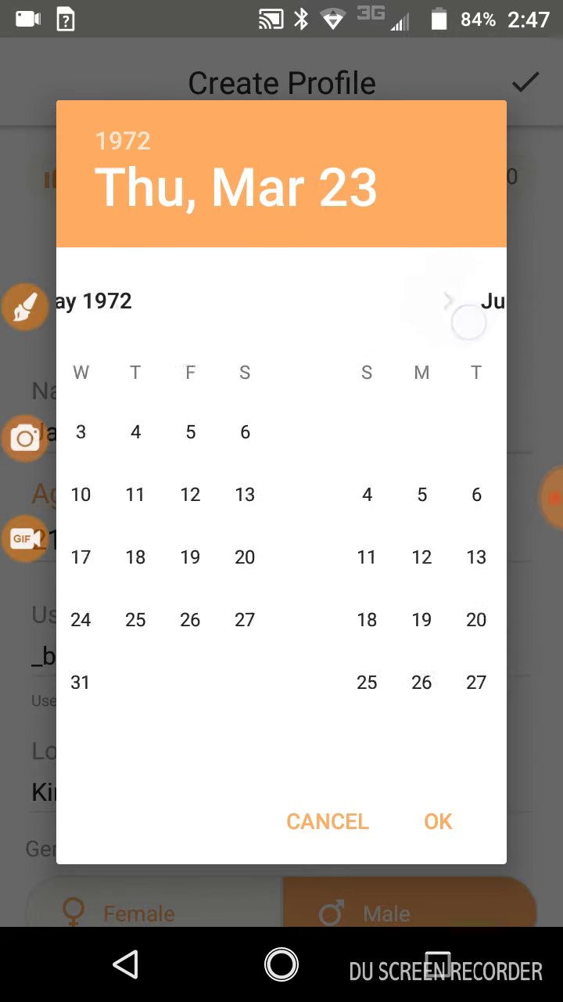
left_click(479, 316)
left_click(475, 317)
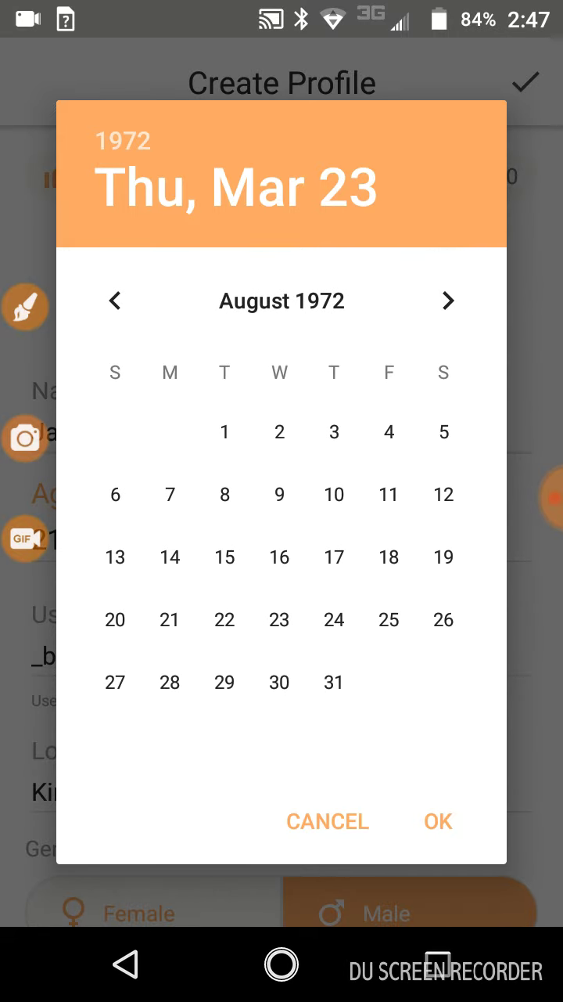
left_click(225, 494)
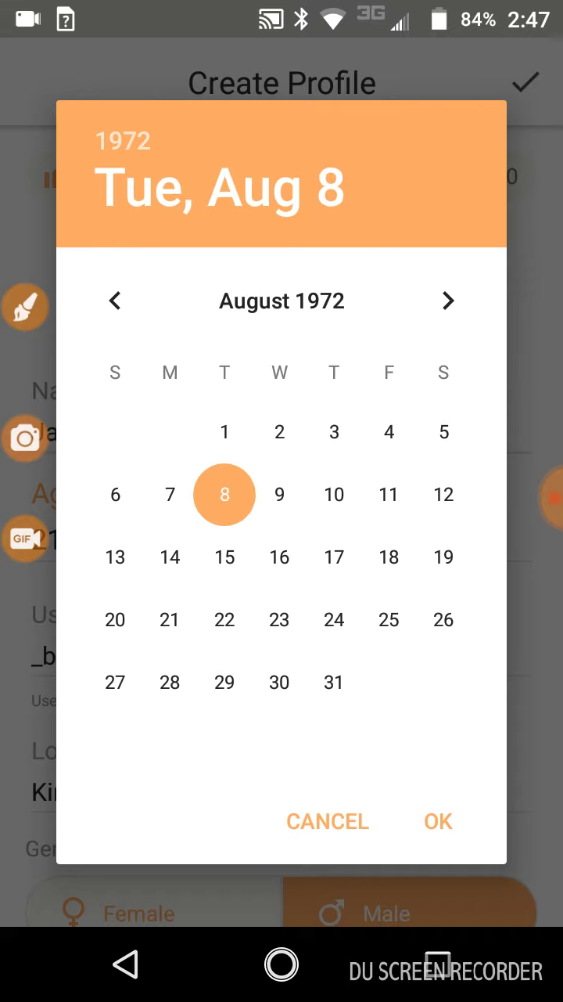
left_click(438, 818)
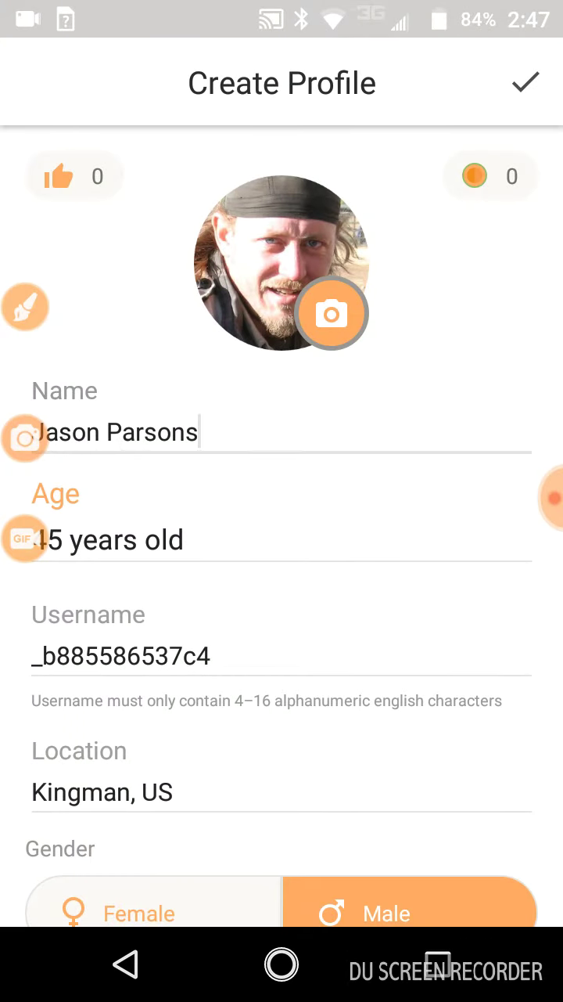
left_click(239, 659)
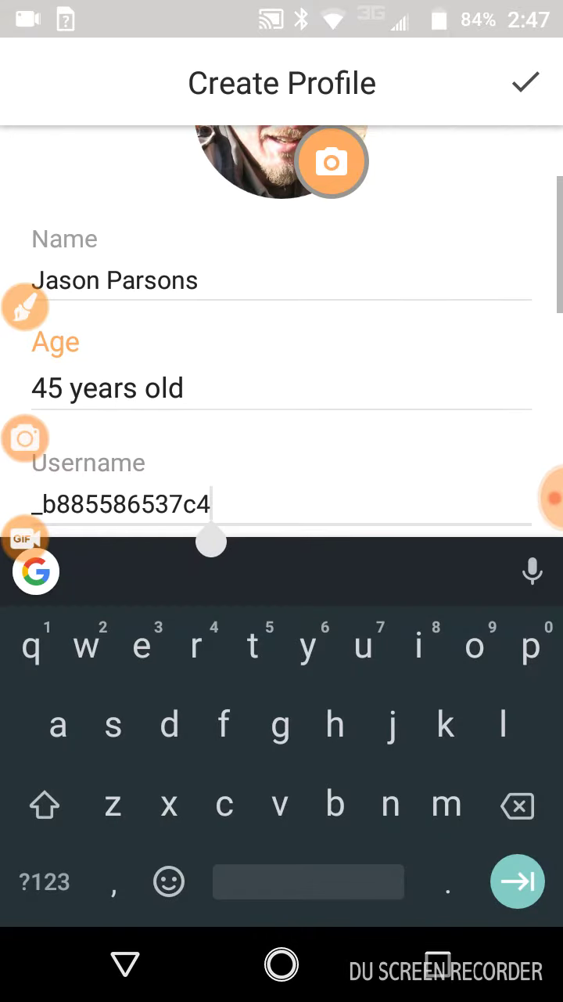
Retype the username, then trim its trailing characters until it shows a green check
key("BackSpace")
key("BackSpace")
key("BackSpace")
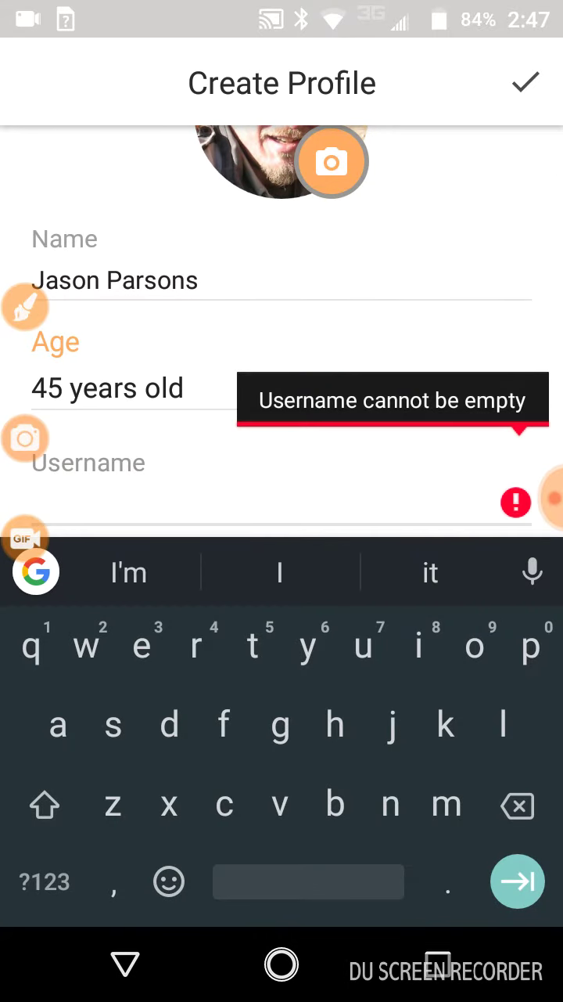
type("t3")
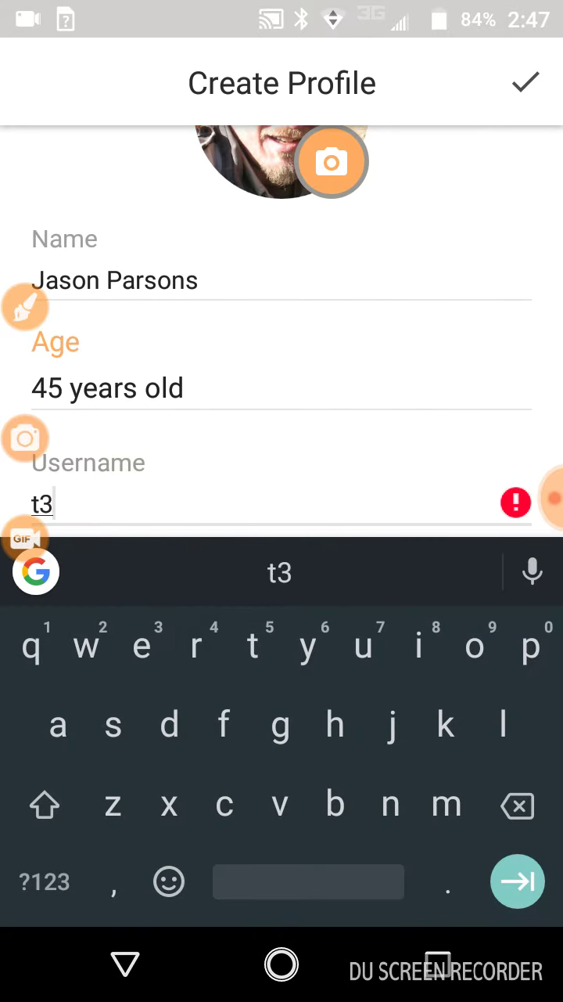
type("5")
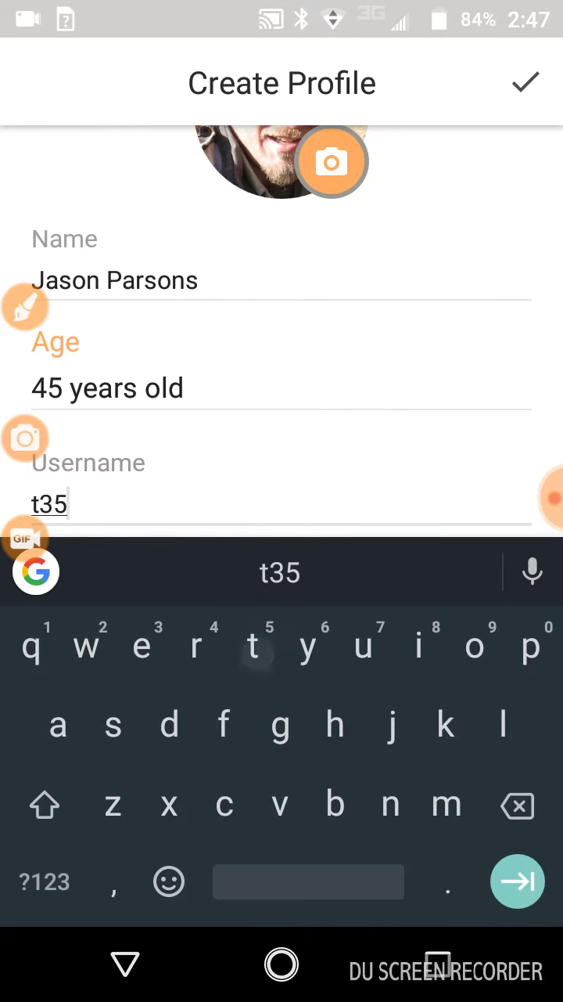
type("st")
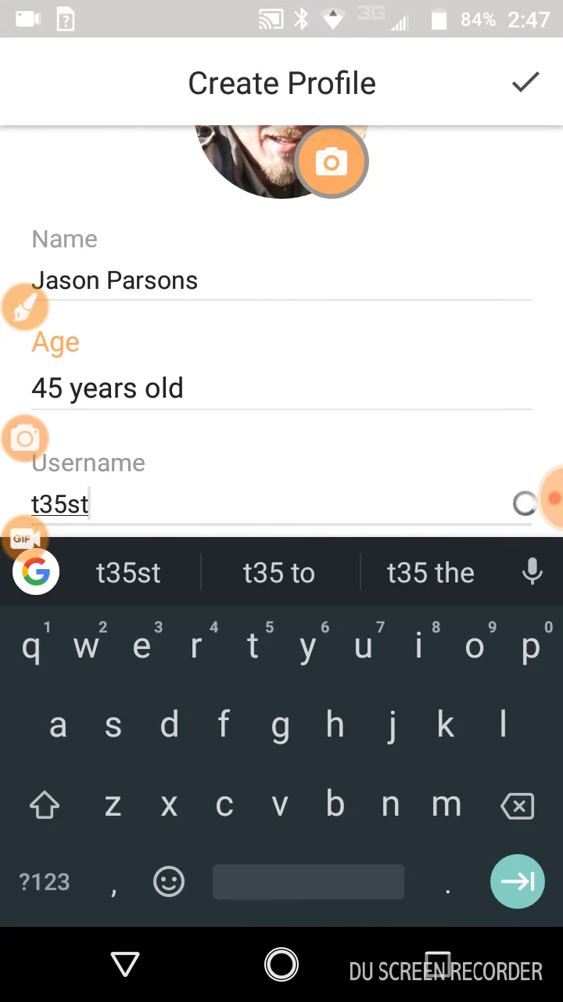
key("BackSpace")
key("BackSpace")
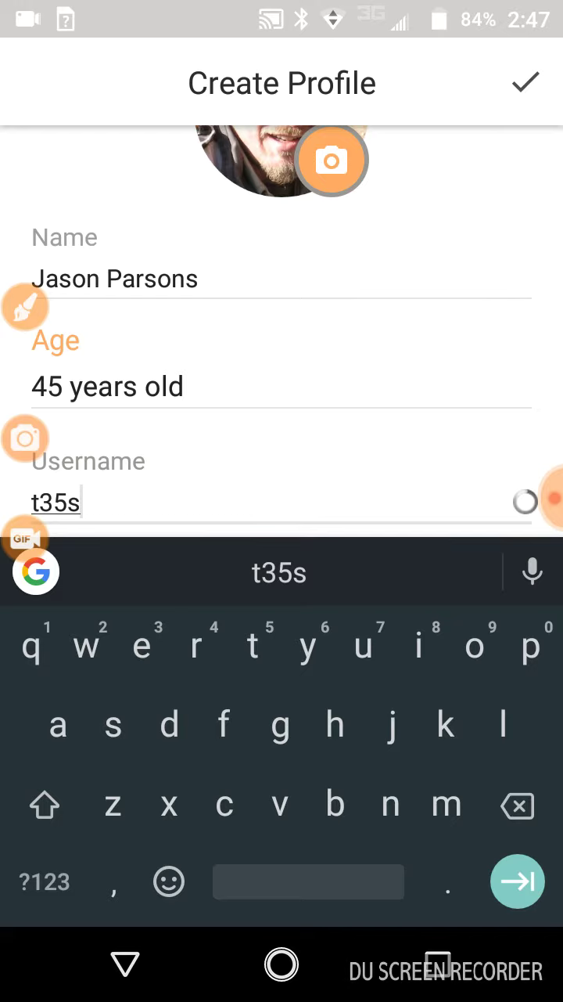
type("t")
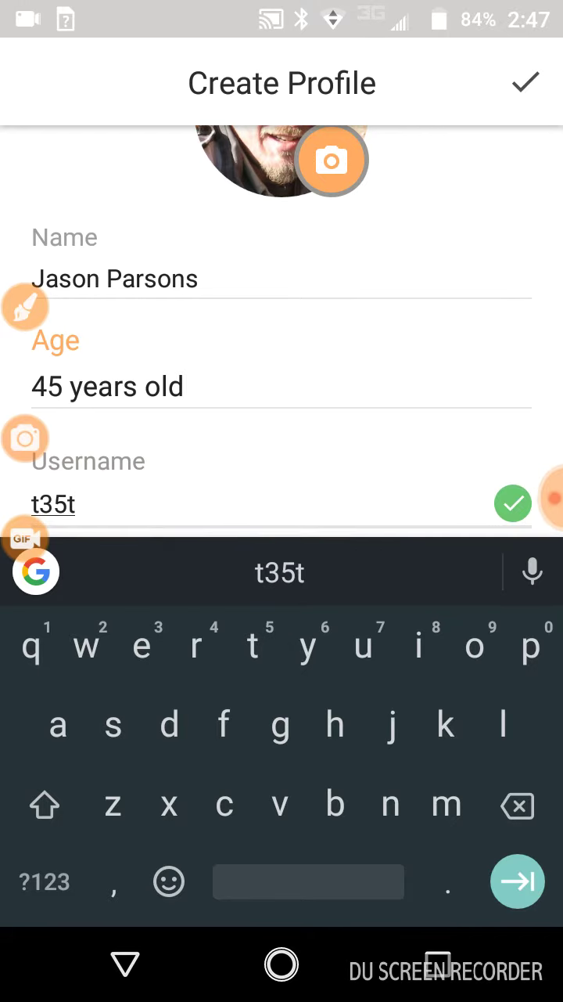
type("1")
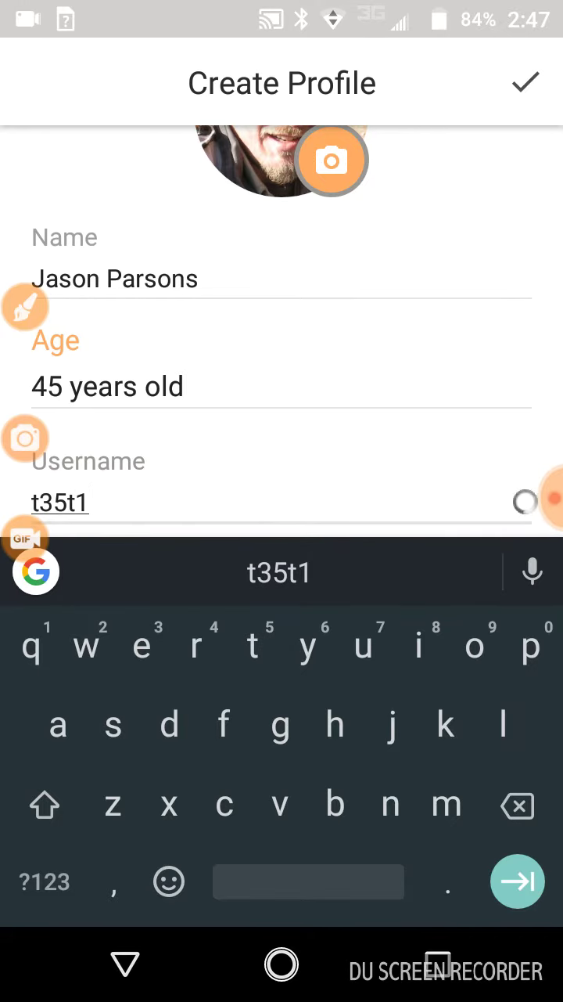
type("n")
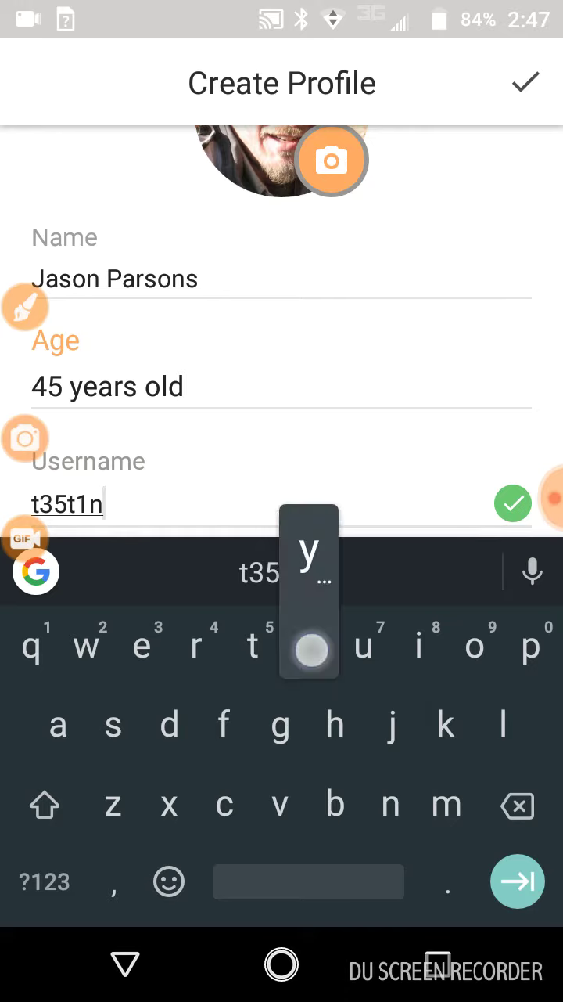
type("6")
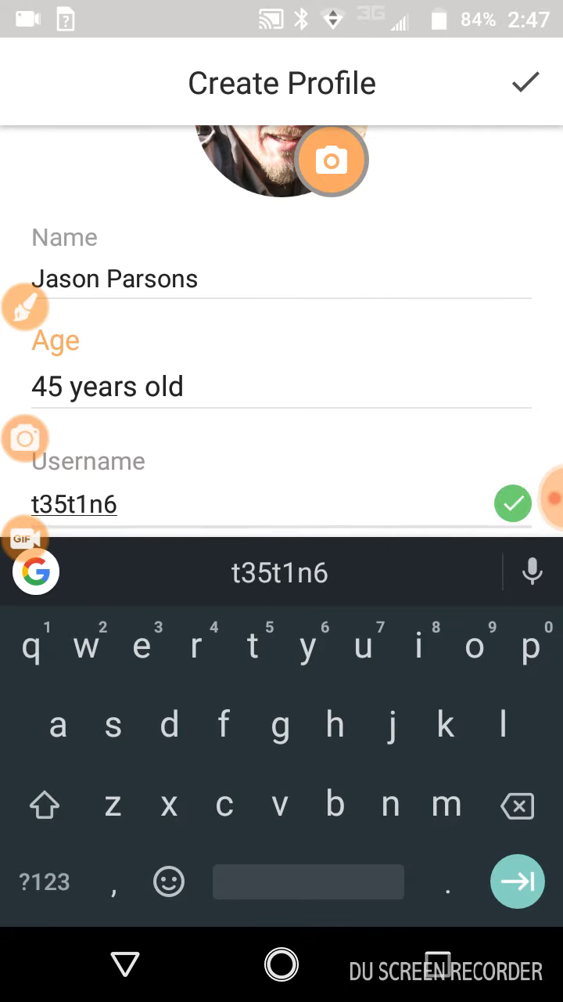
type("4")
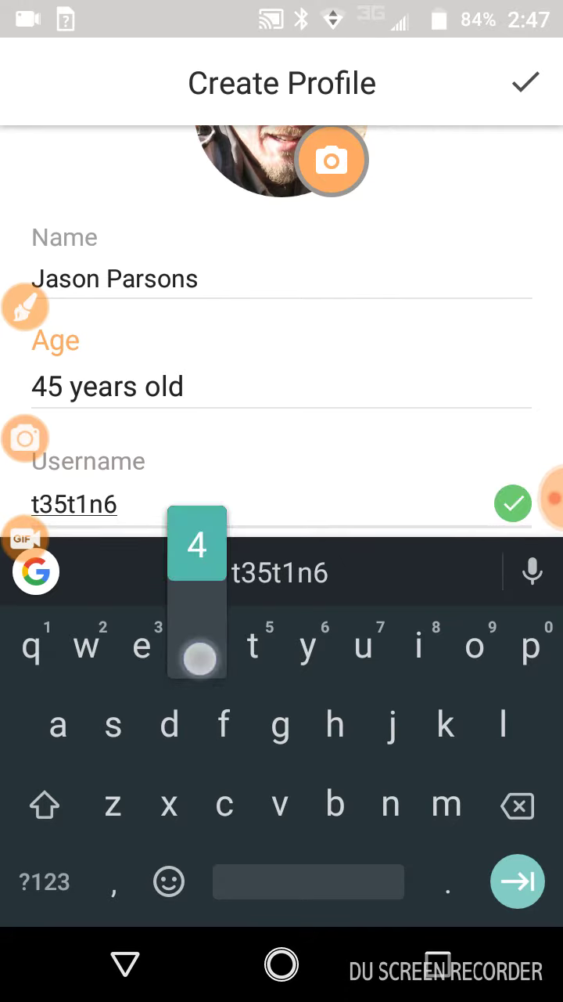
type("ndr")
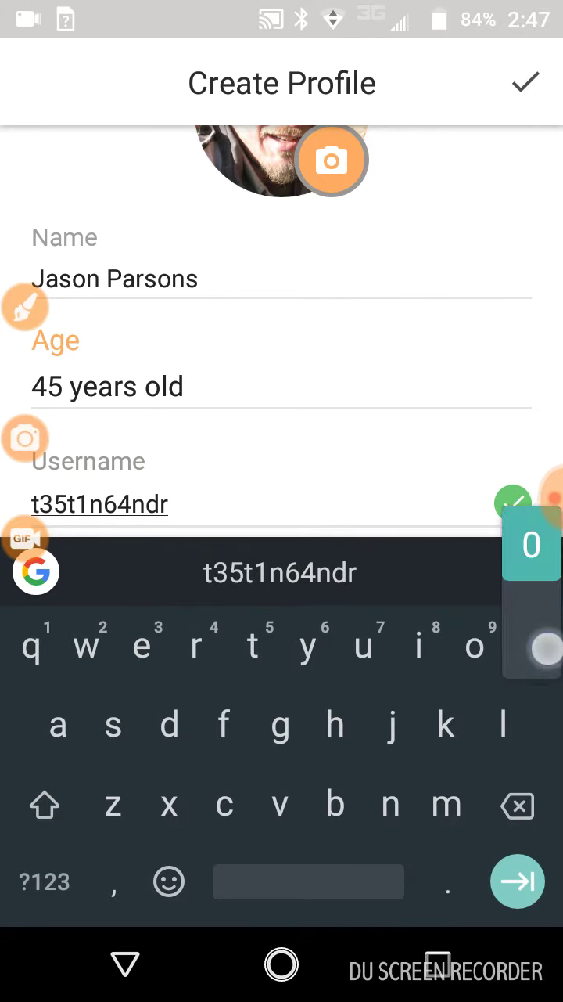
type("01")
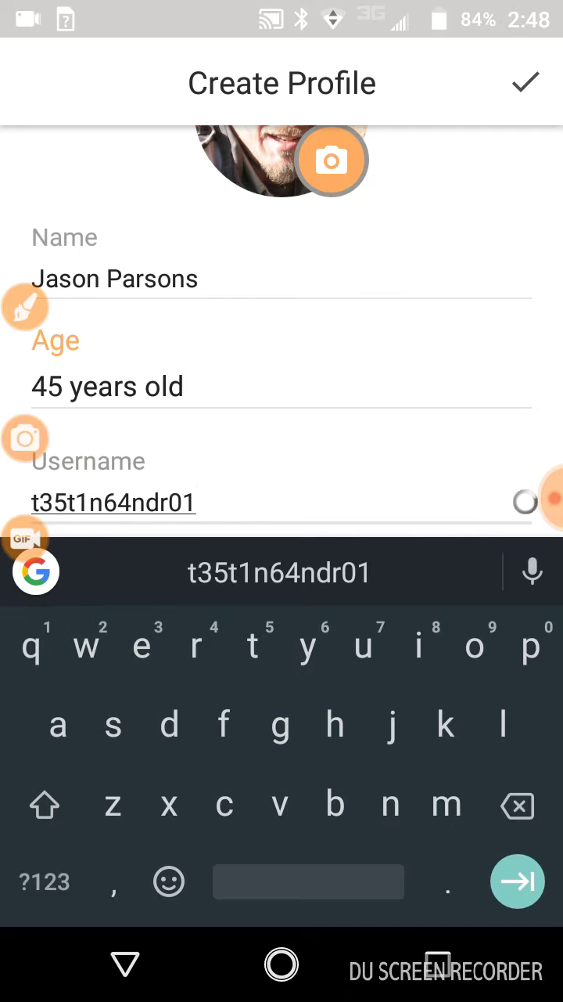
type("d")
type("4")
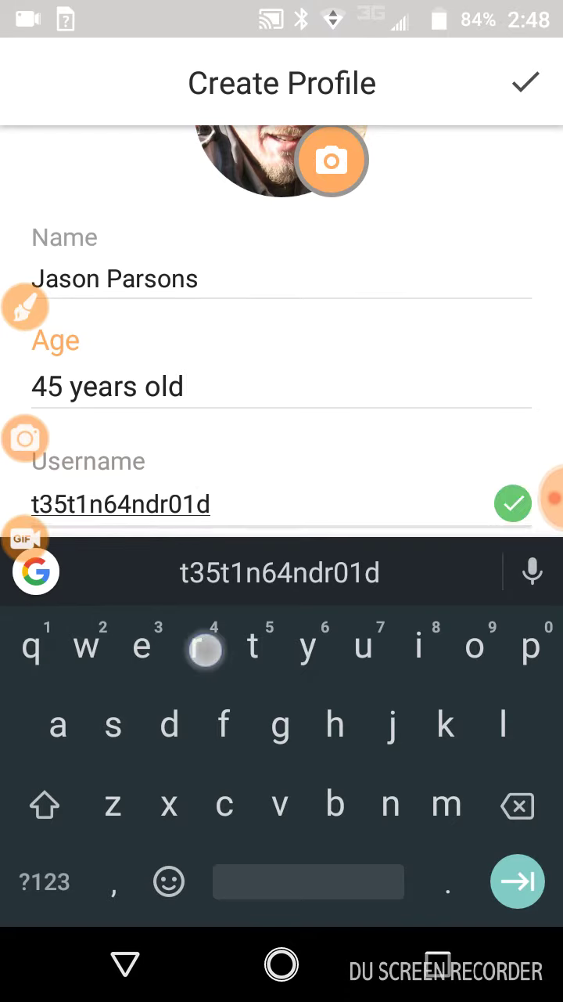
type("p")
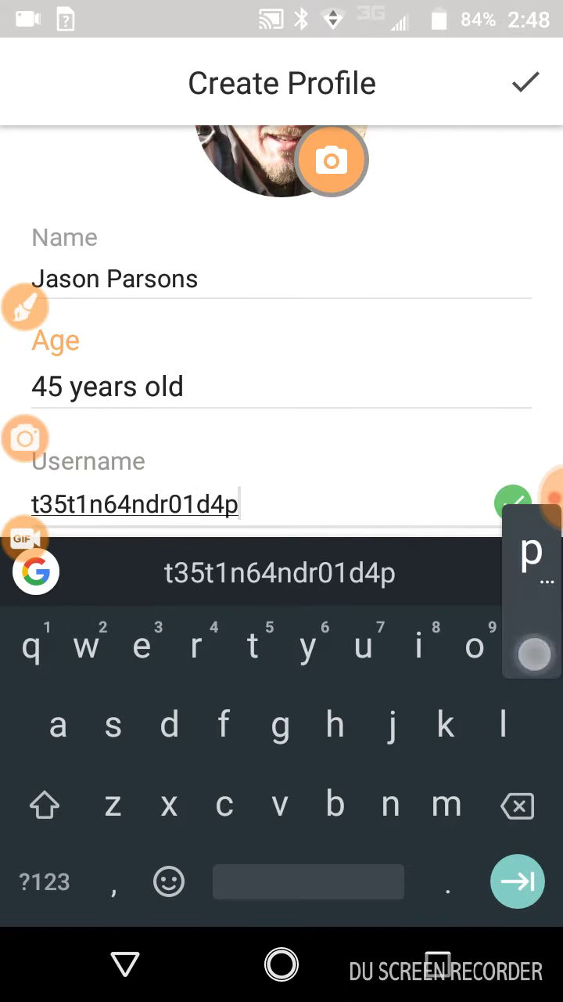
type("p5")
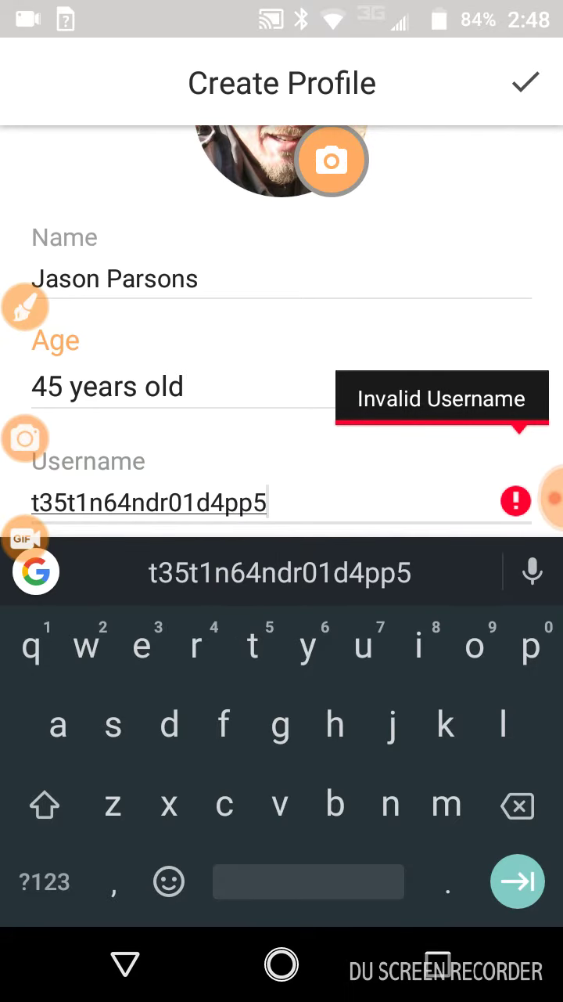
left_click(553, 497)
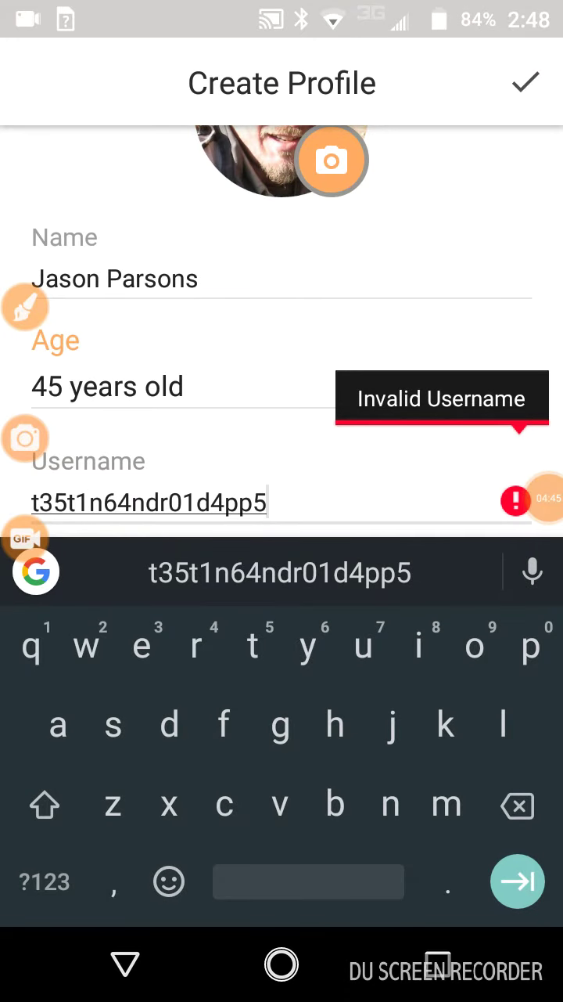
key("BackSpace")
key("BackSpace")
key("BackSpace")
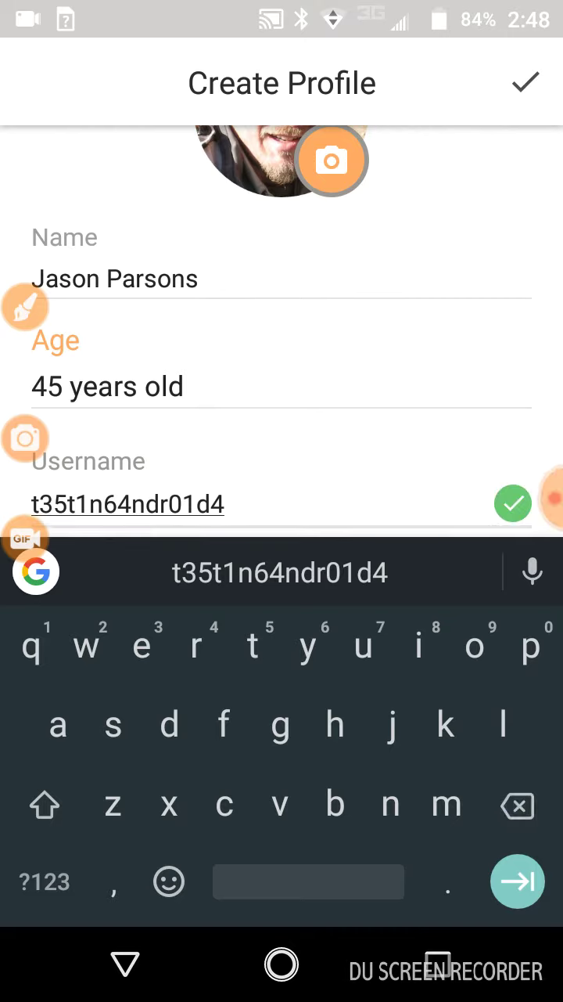
key("BackSpace")
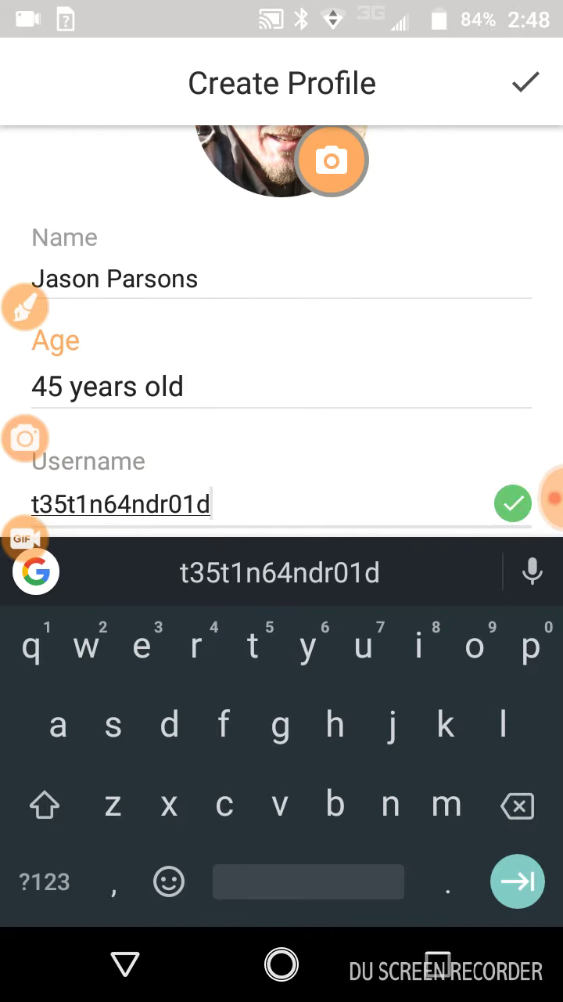
Hide the keyboard, scroll down the Create Profile form and place the cursor in Bio
left_click(125, 965)
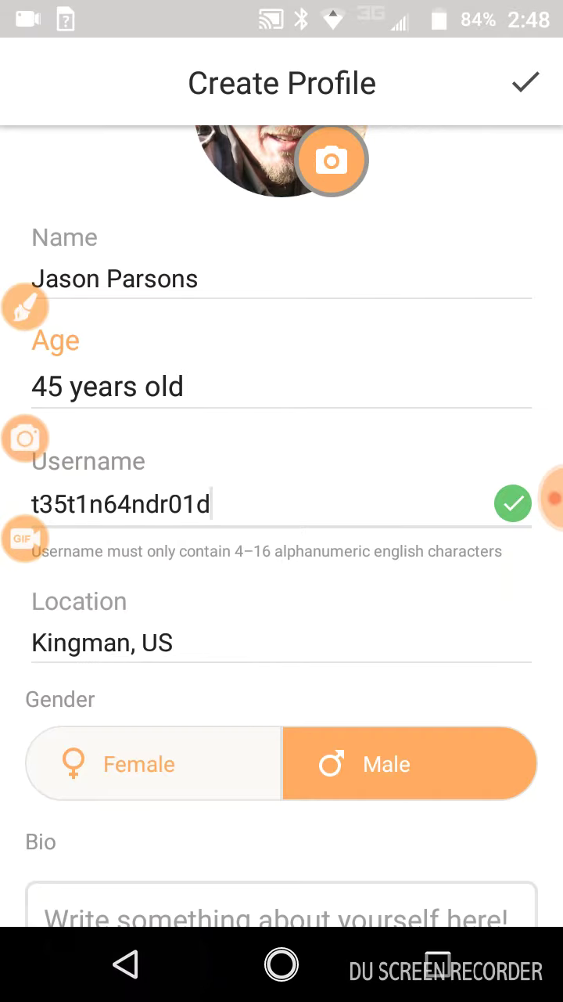
mouse_move(360, 590)
left_mouse_down()
mouse_move(360, 547)
mouse_move(375, 447)
left_mouse_up()
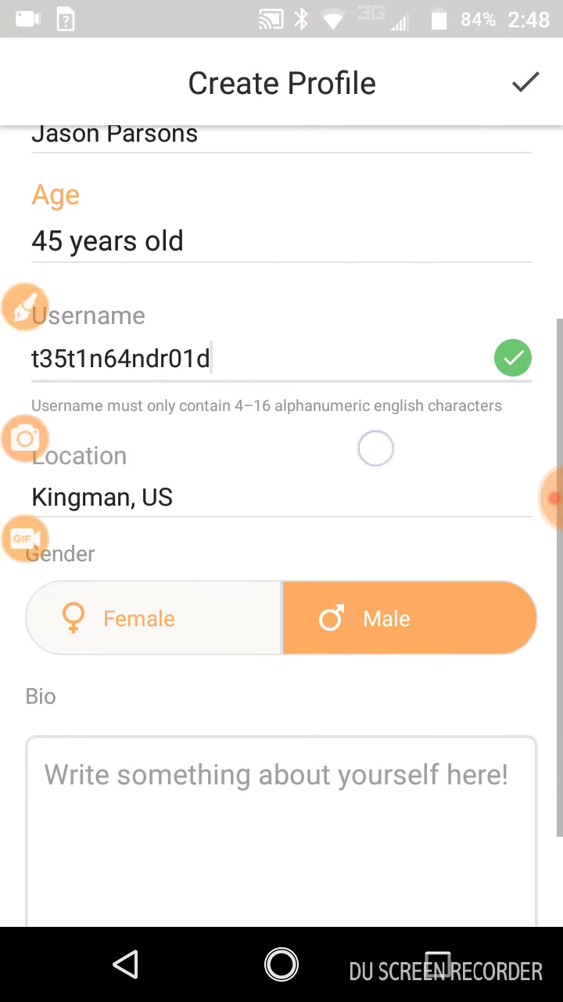
left_click_drag(373, 715, 386, 521)
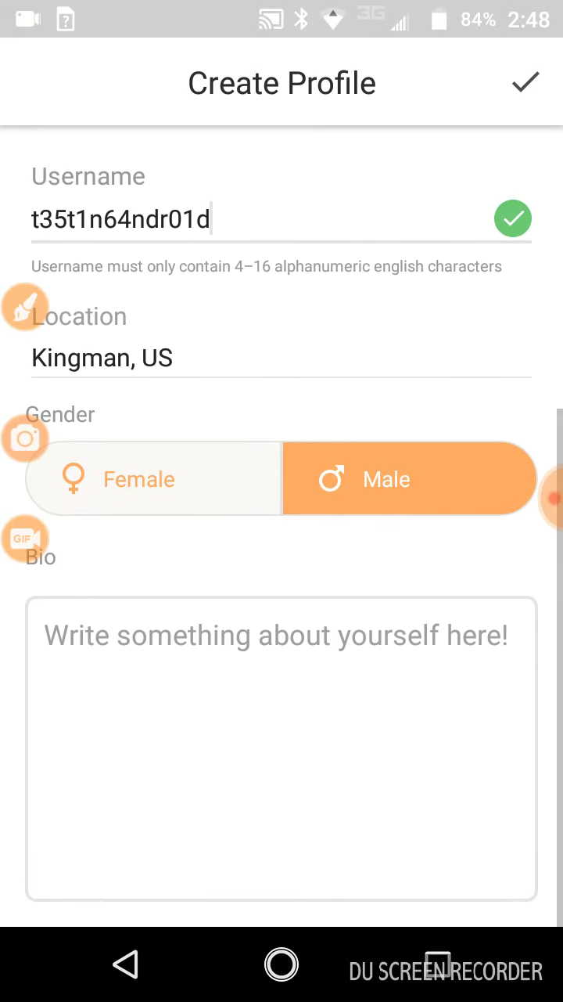
left_click(266, 626)
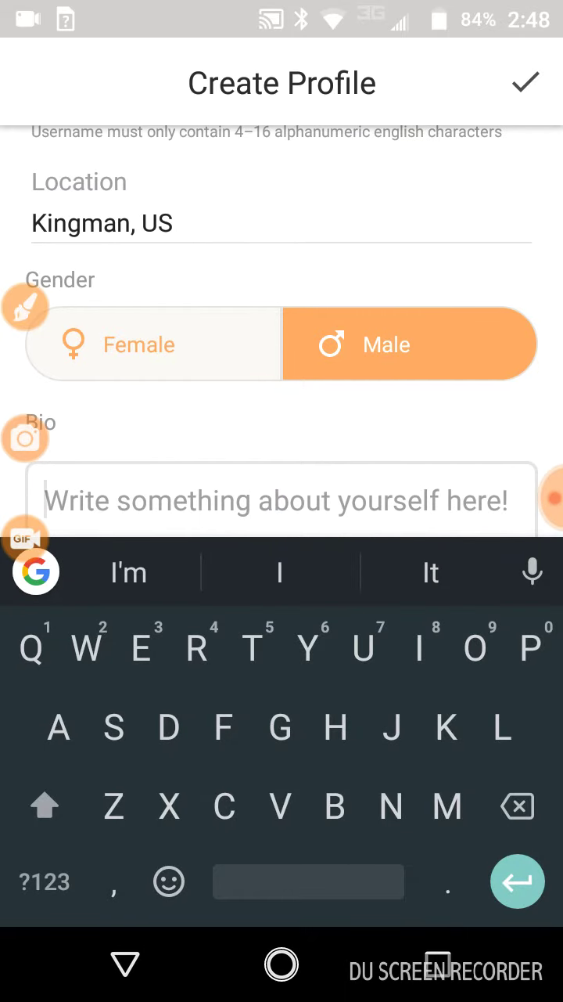
Write 'Testing the Melon Android app for my YouTube series' in the Bio
type("Te")
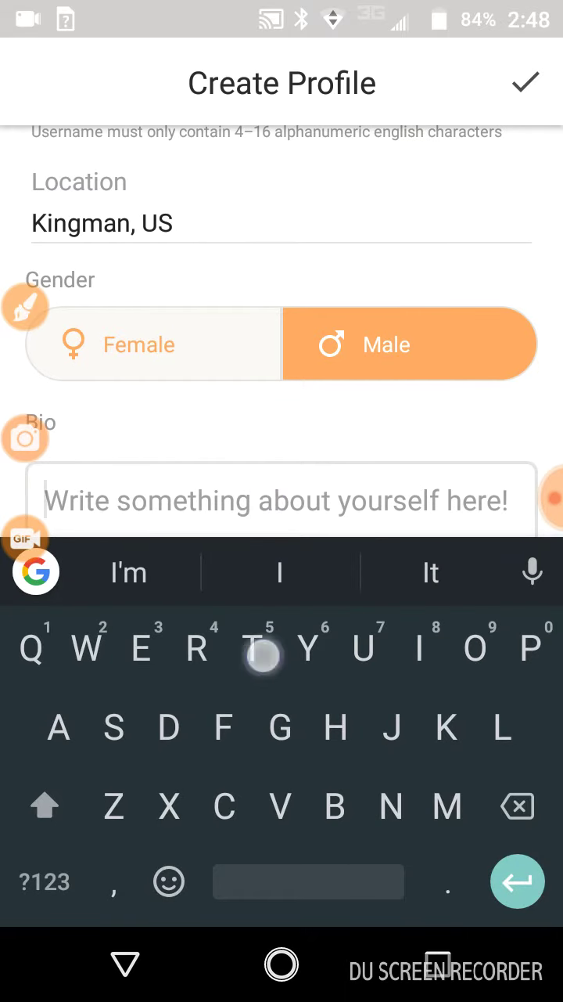
type("sting")
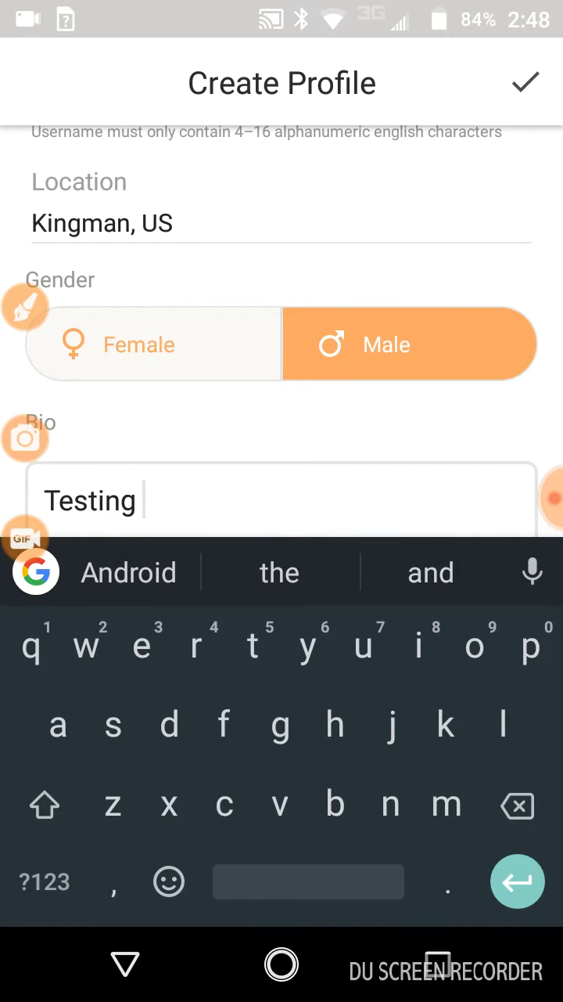
type(" the ")
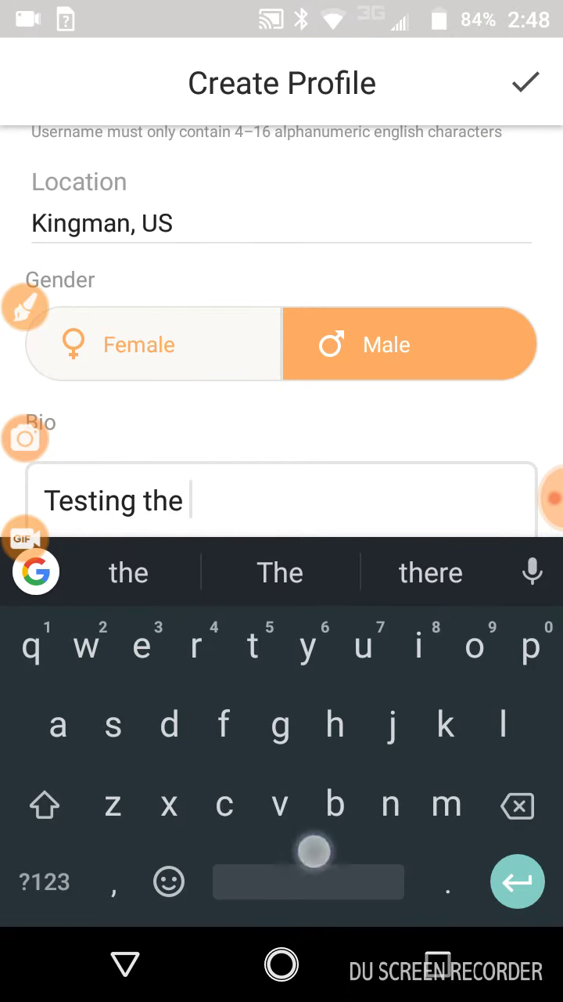
type("M")
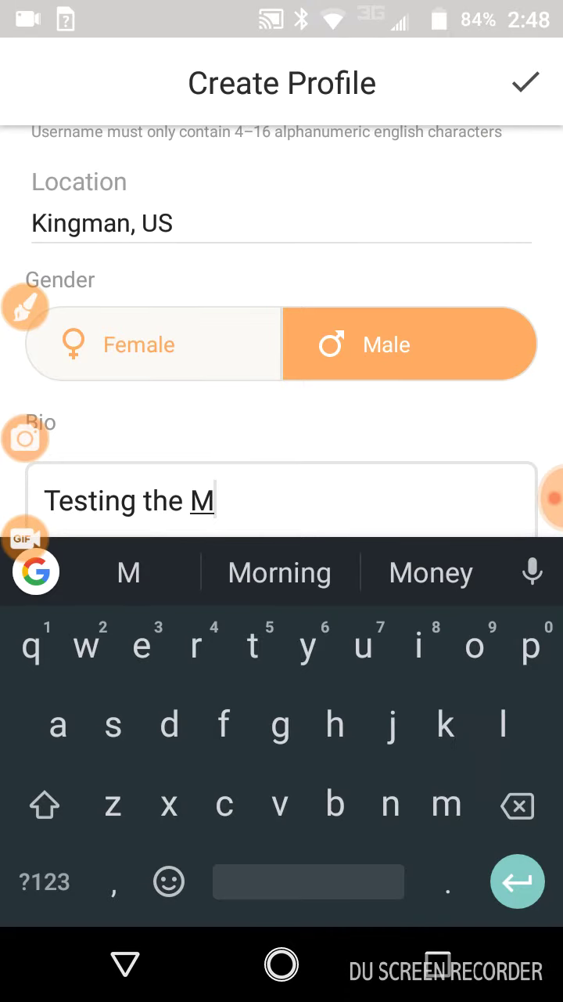
type("elon")
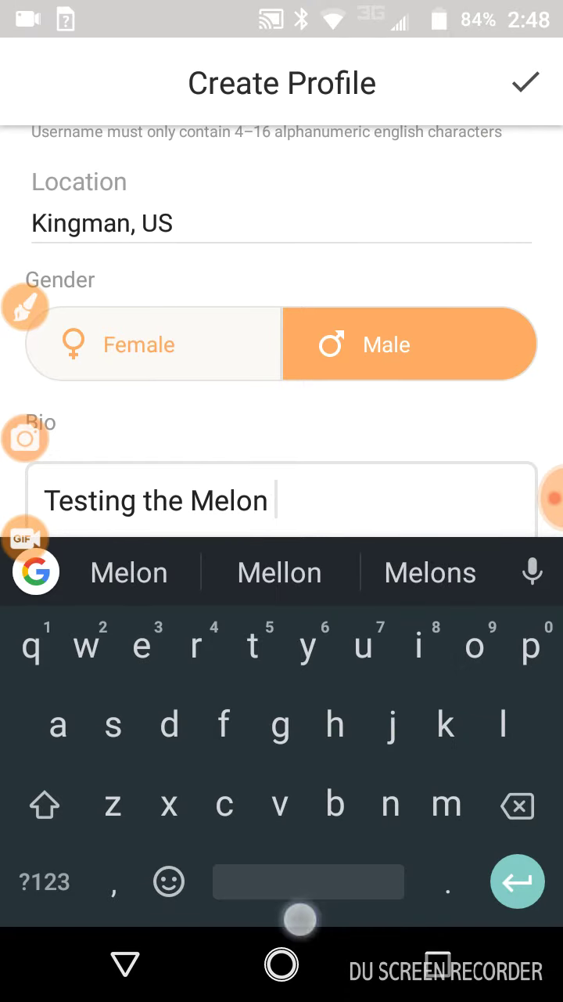
key("shift")
type("And")
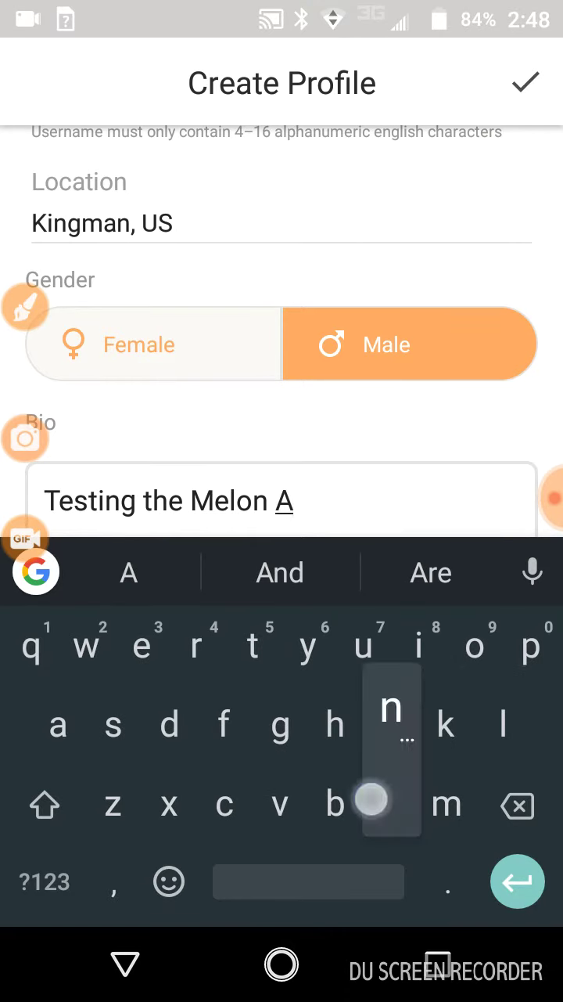
left_click(279, 572)
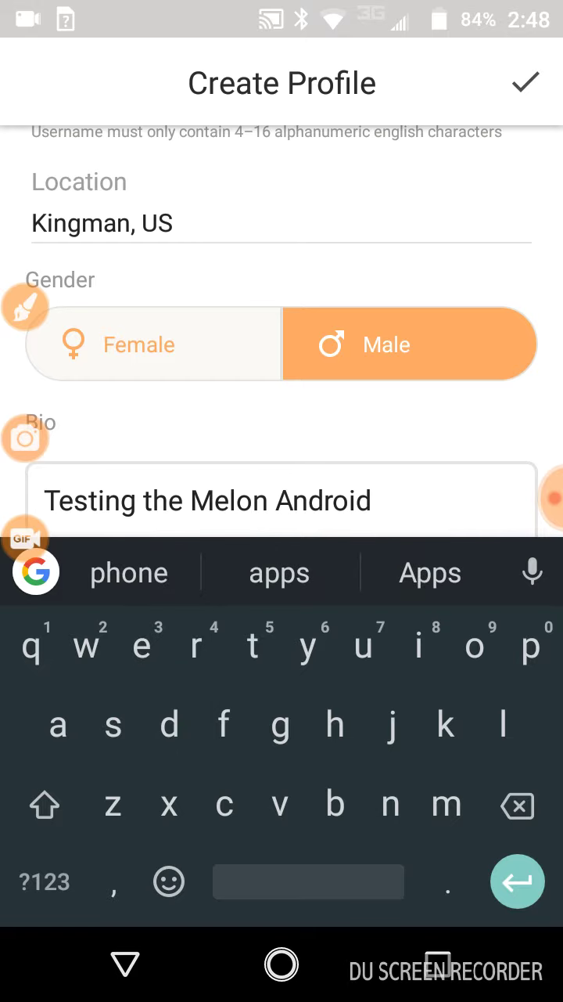
left_click(280, 572)
key("BackSpace")
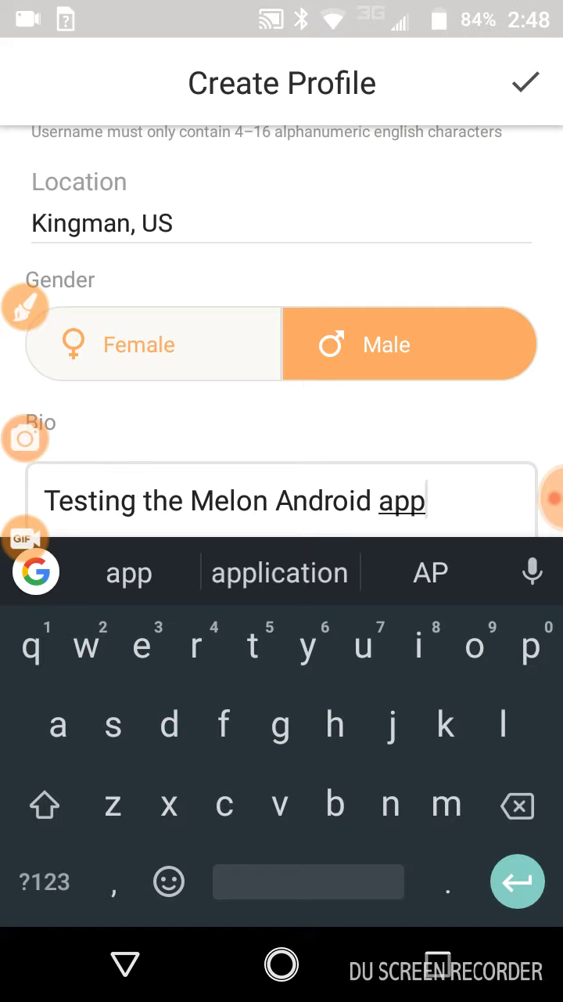
type(" fo")
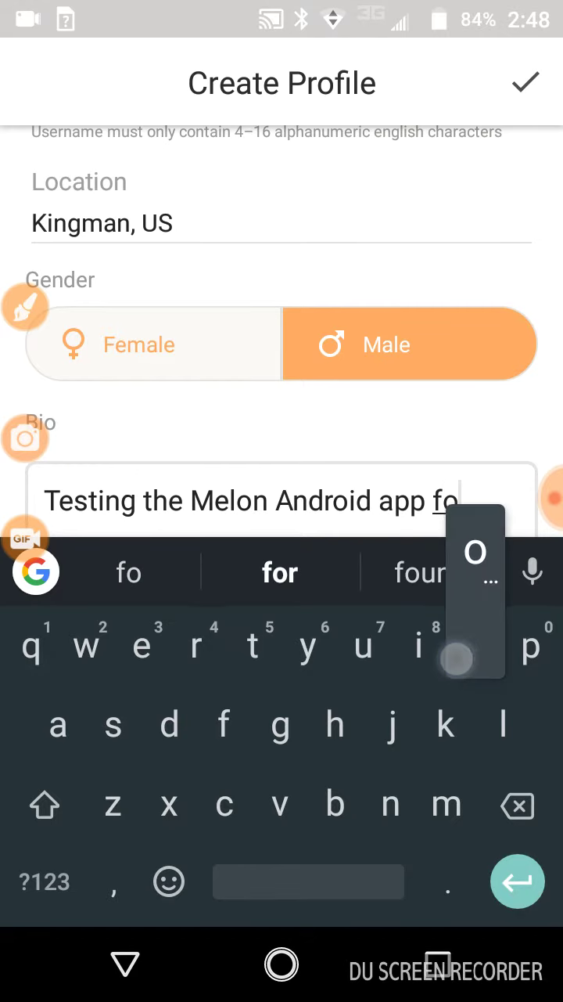
type("r y")
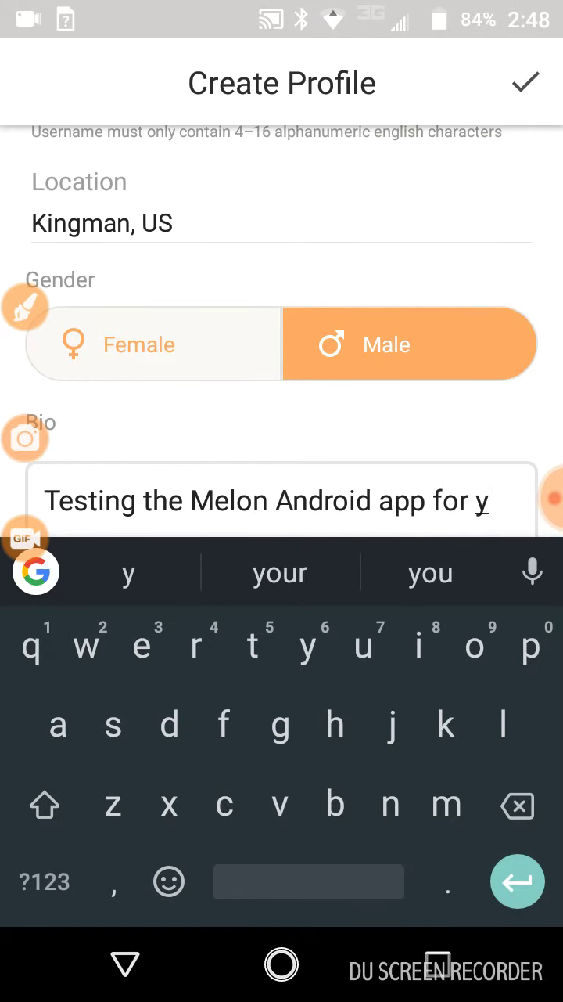
key("BackSpace")
type("my ")
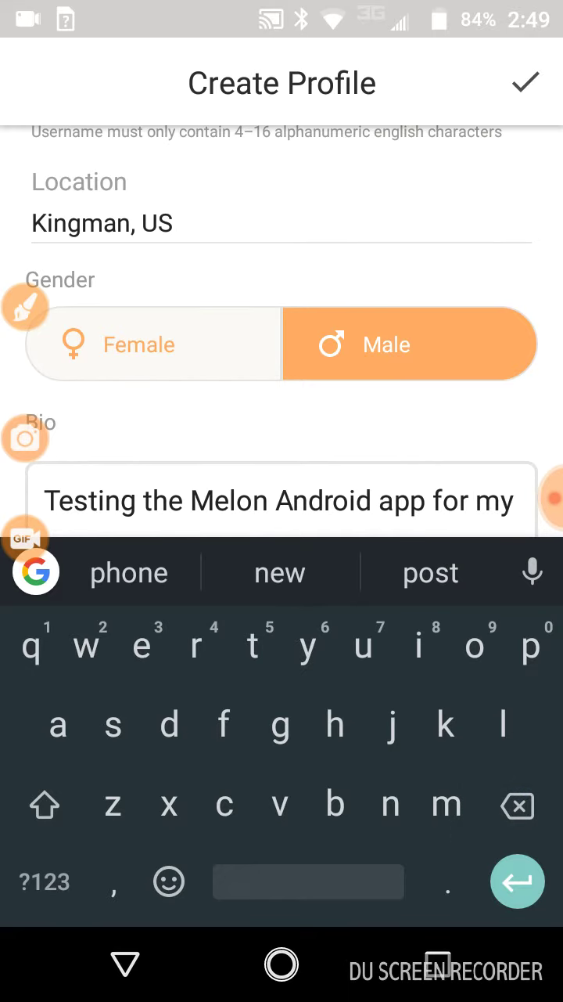
type("Y")
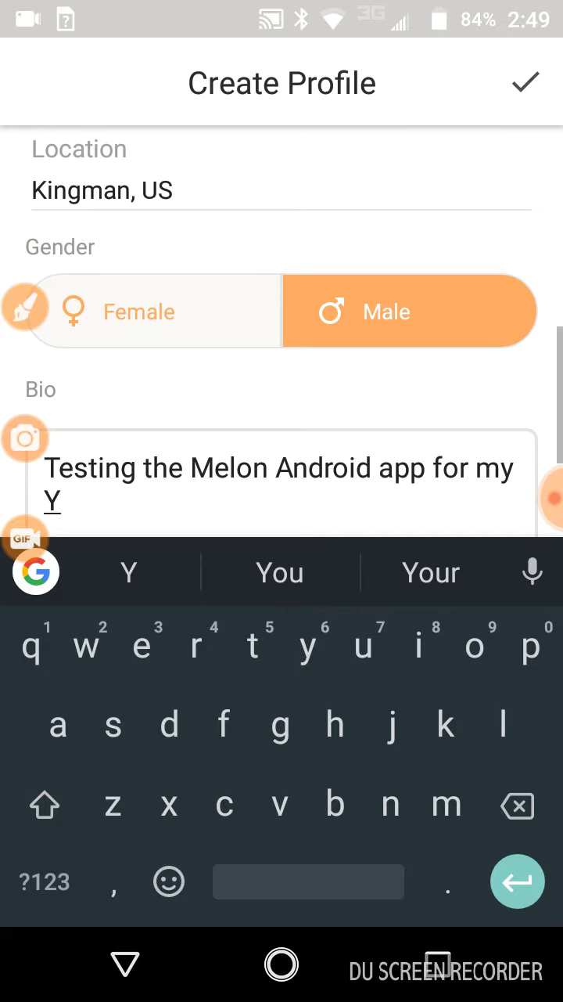
type("ouT")
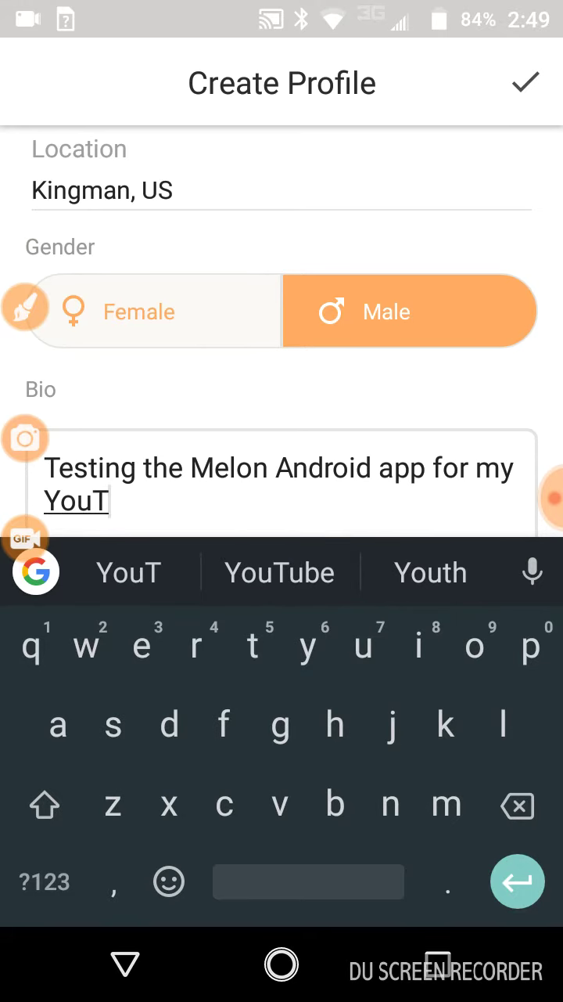
type("ub")
left_click(282, 576)
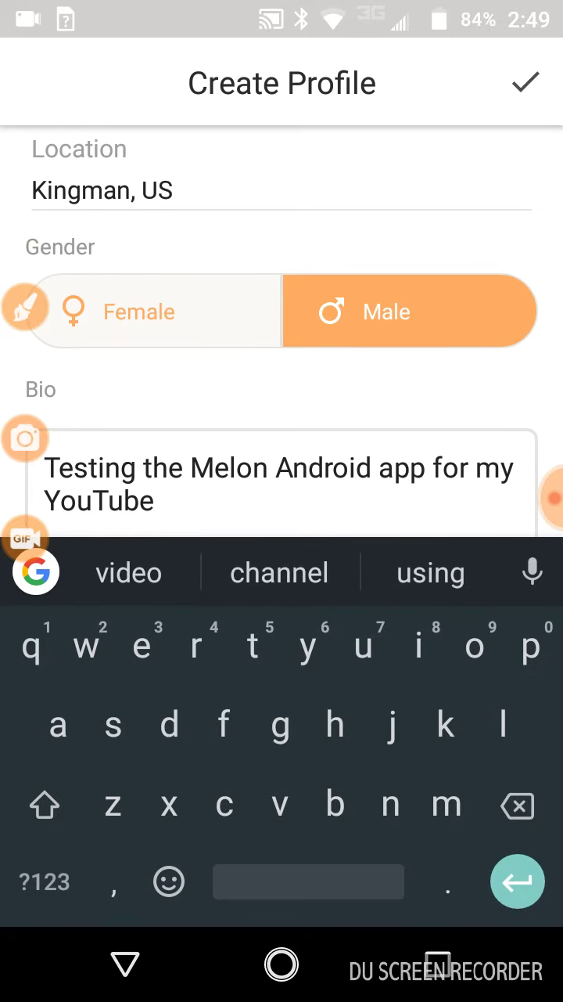
type("ser")
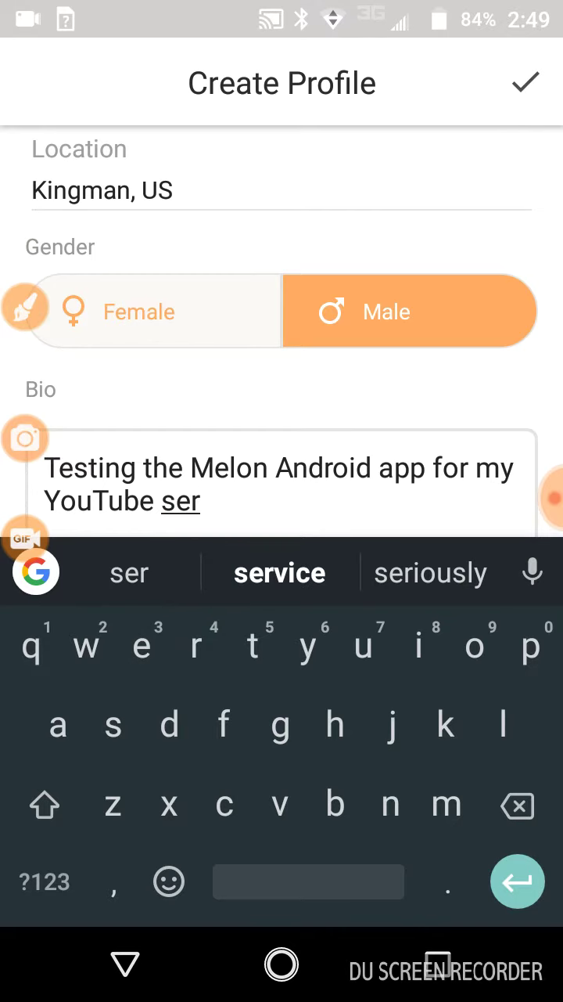
type("ie")
left_click(305, 571)
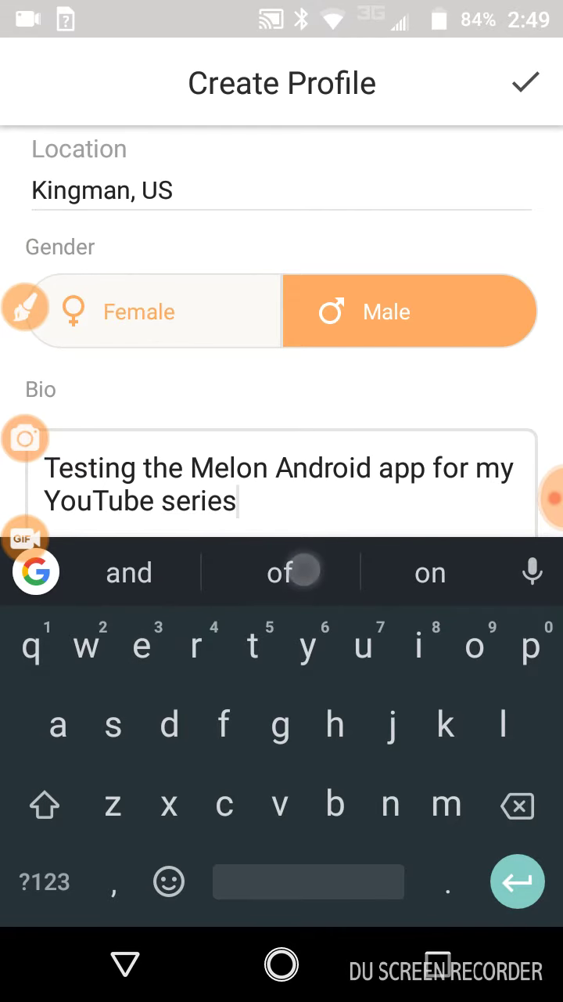
left_click(44, 805)
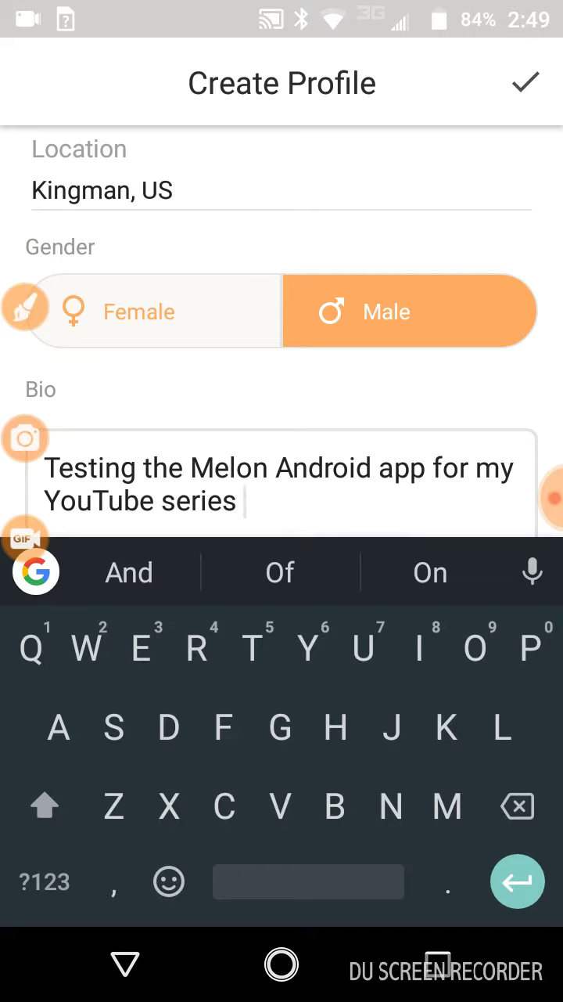
Append the channel handle after 'series' in the bio
type("T")
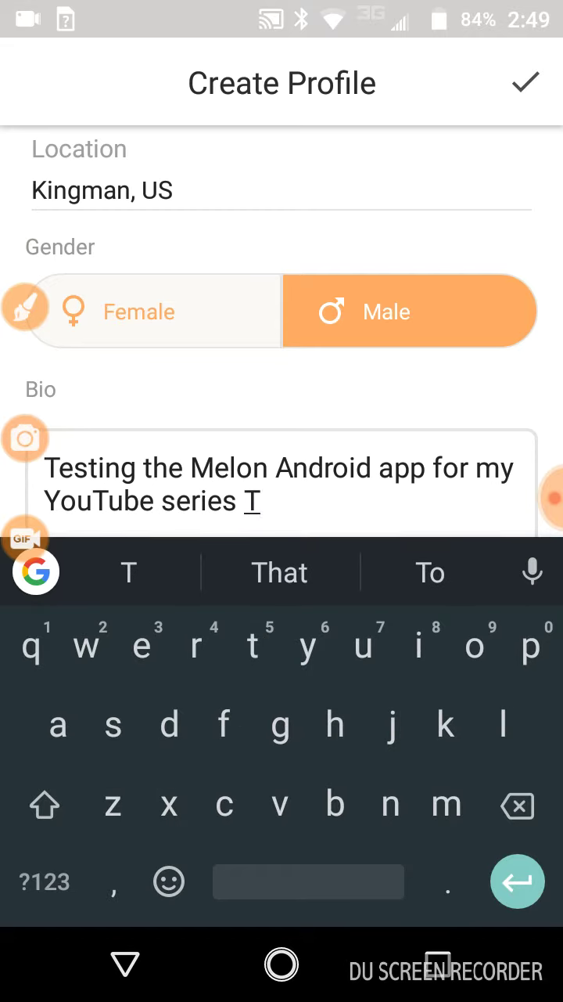
type("est")
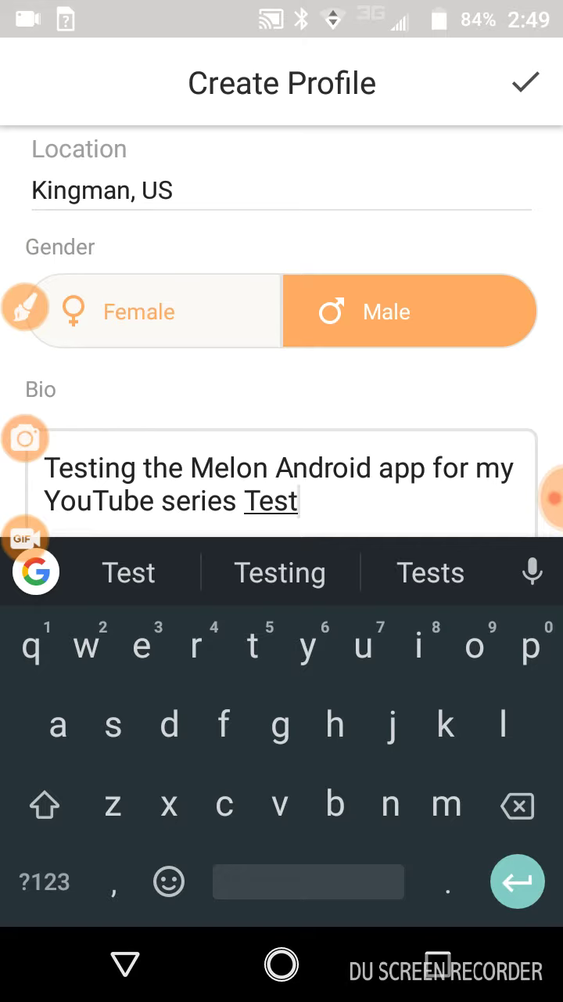
key("BackSpace")
key("BackSpace")
key("BackSpace")
type("t")
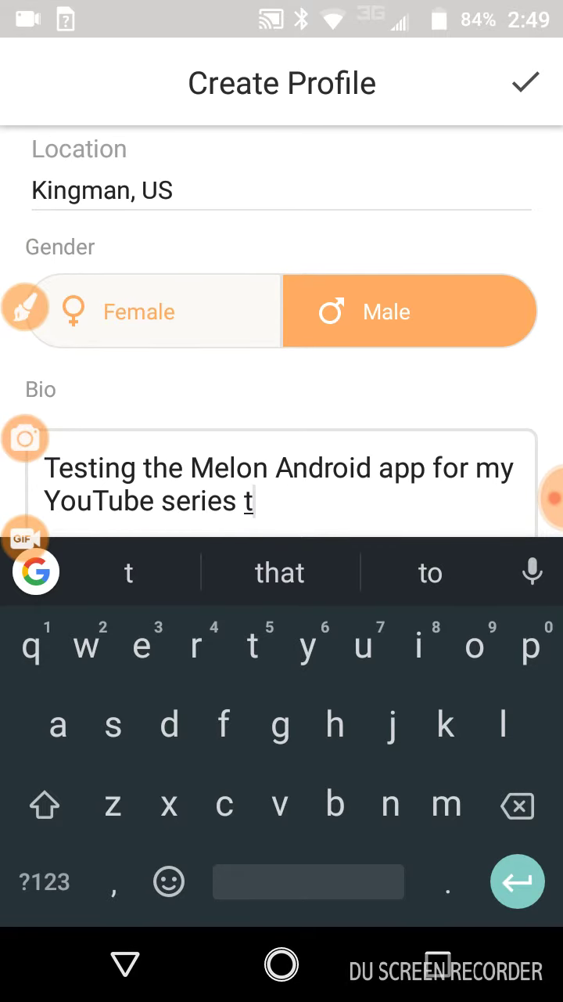
type("3t")
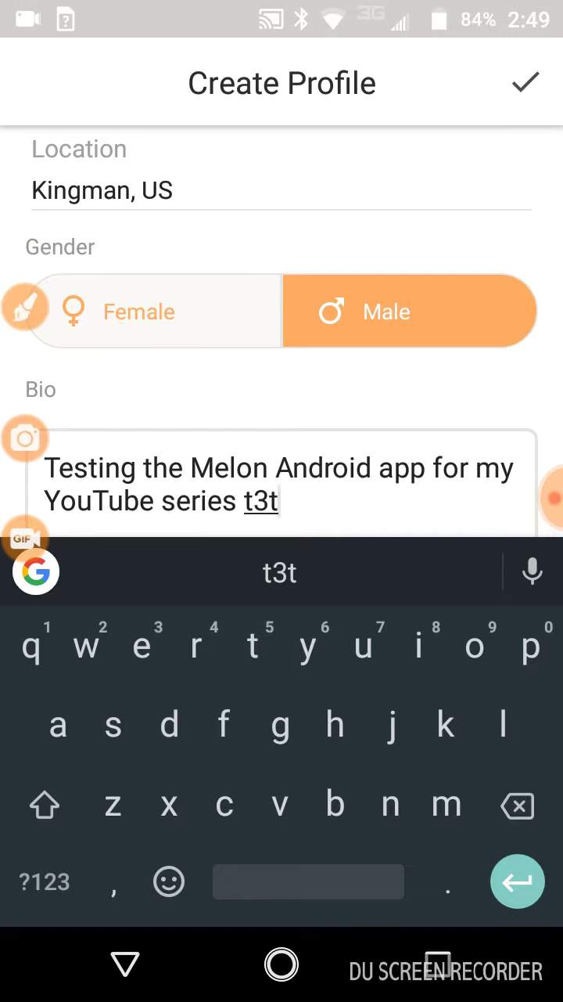
key("BackSpace")
type("5")
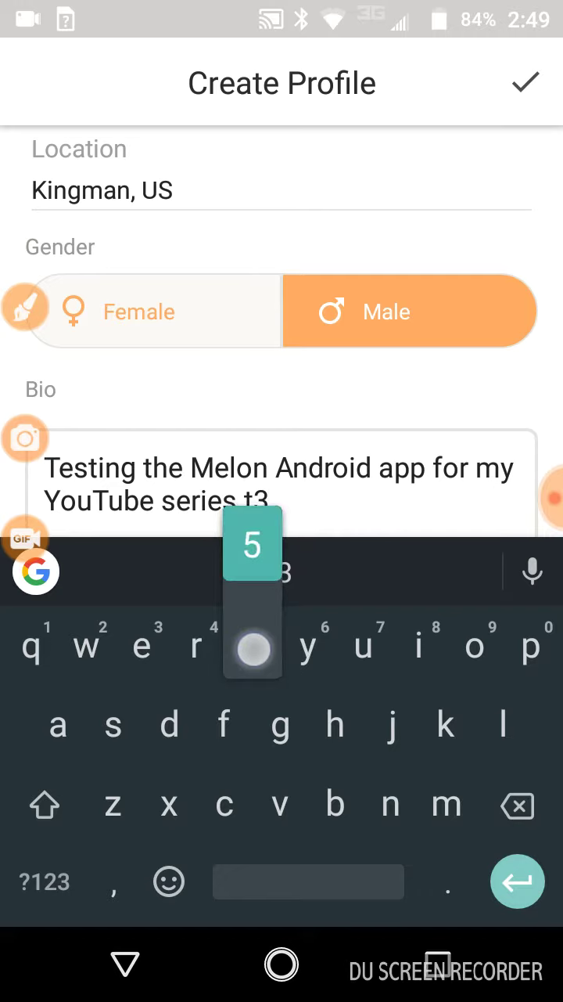
type("t")
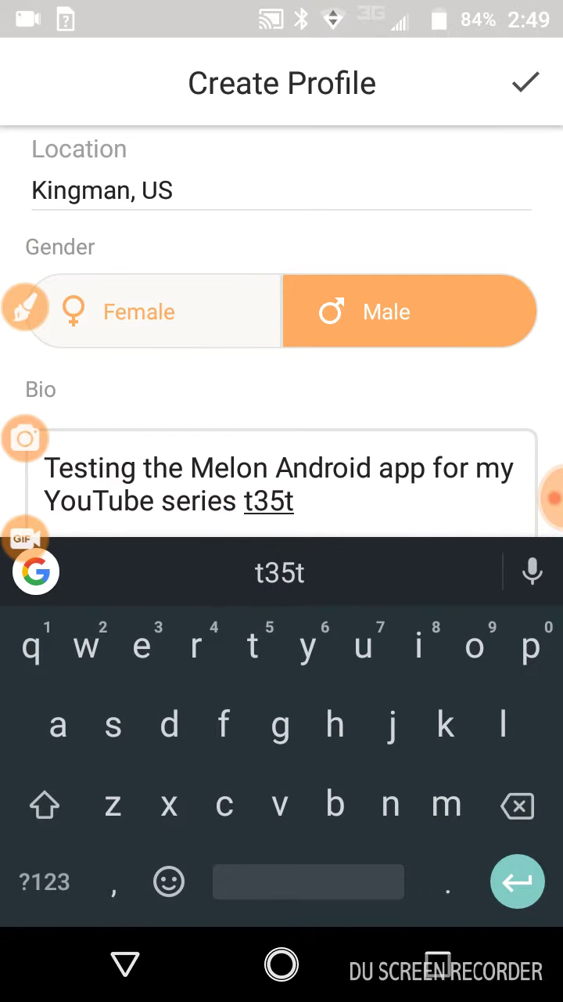
type("1")
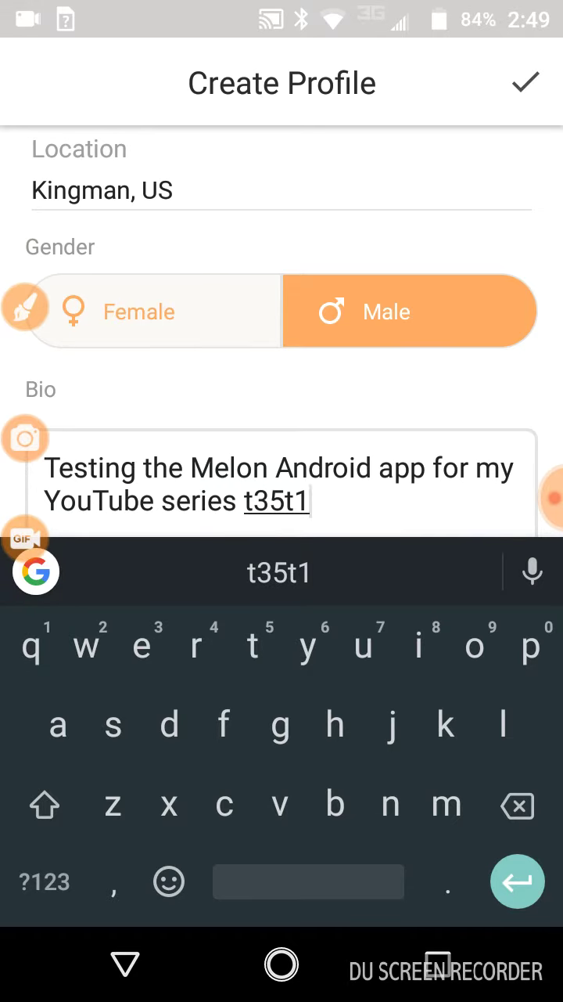
type("n6")
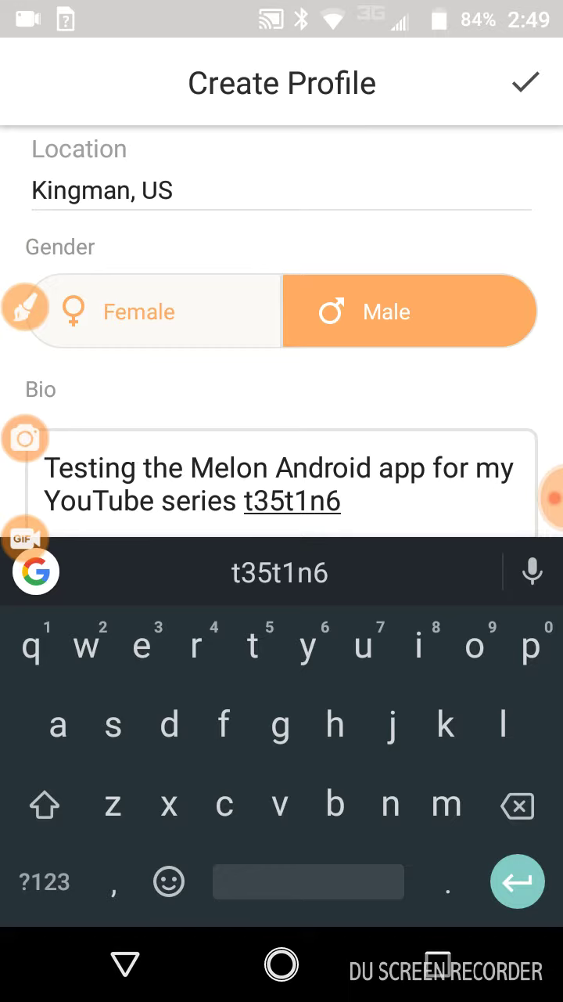
type(".")
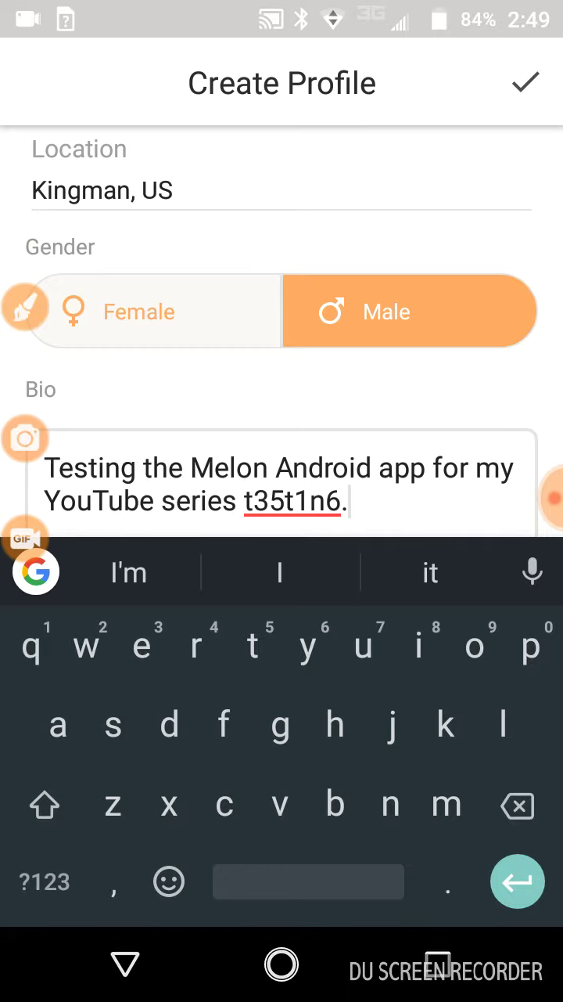
type("4")
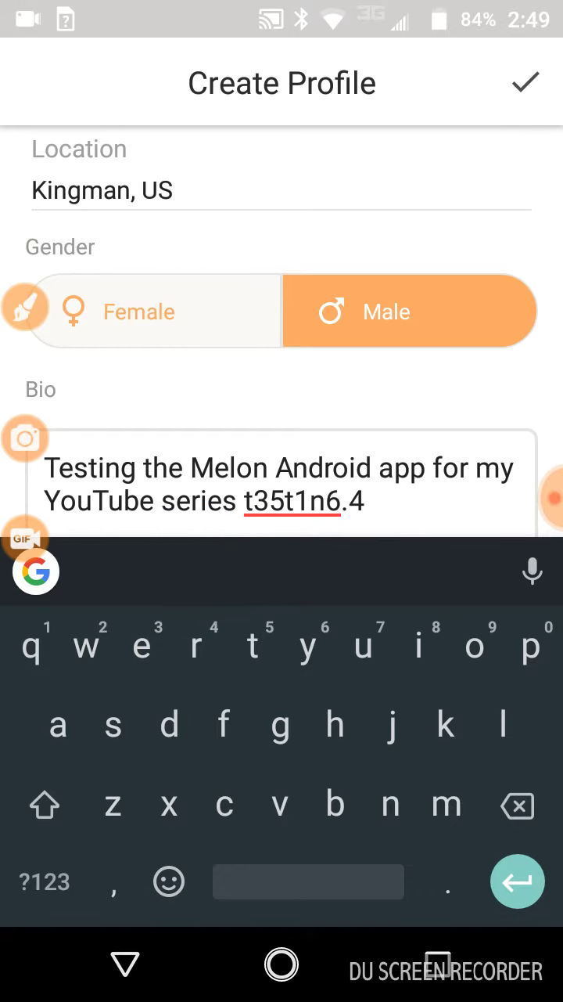
type("ndr")
type("01")
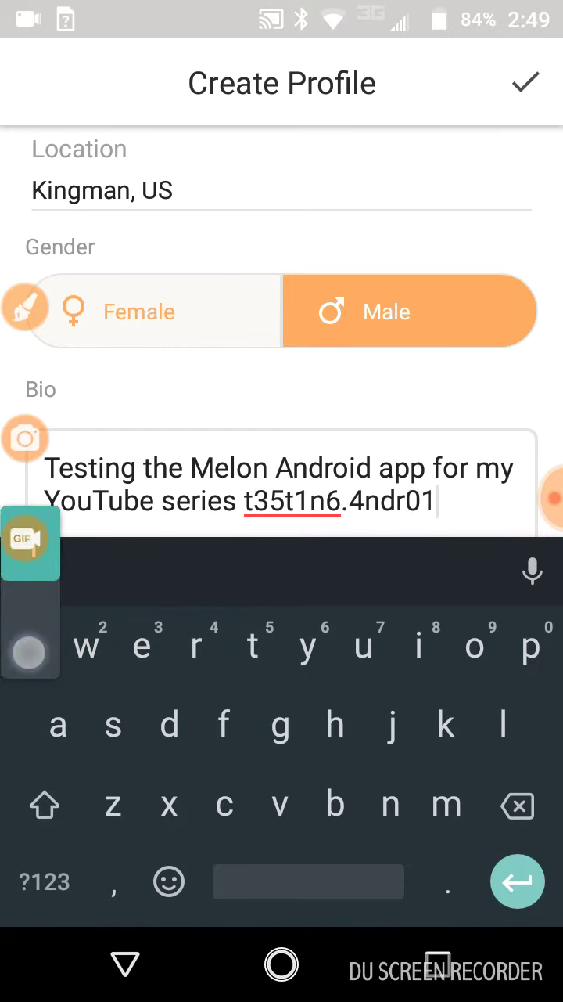
type("d.")
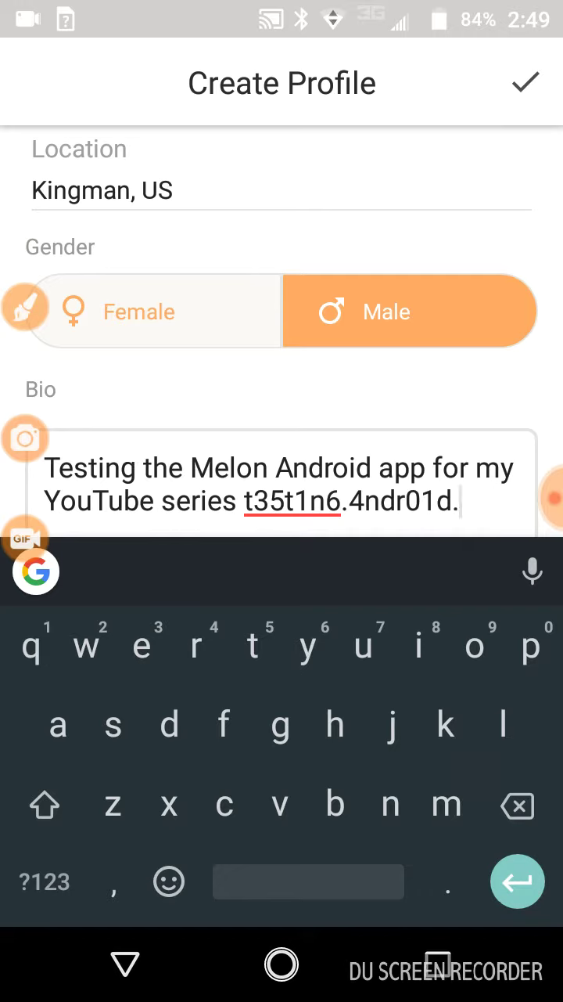
type("4")
type("pp")
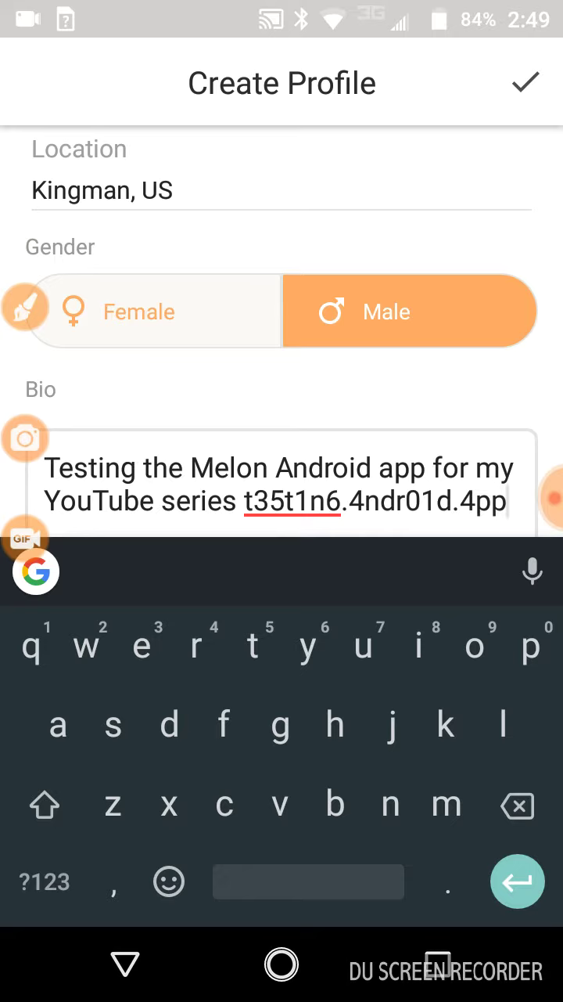
type("5")
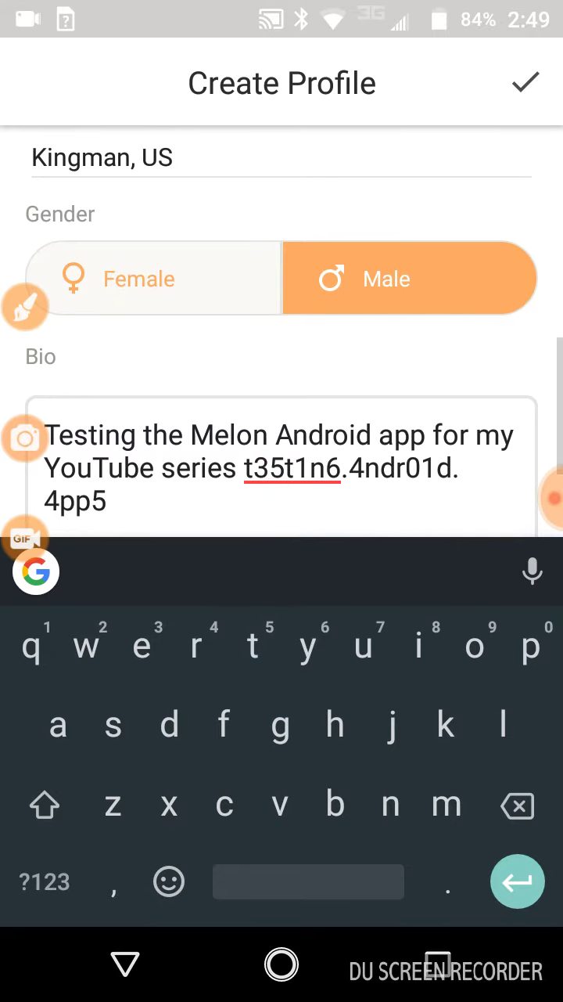
Add an opening bracket after the channel handle
left_click(44, 882)
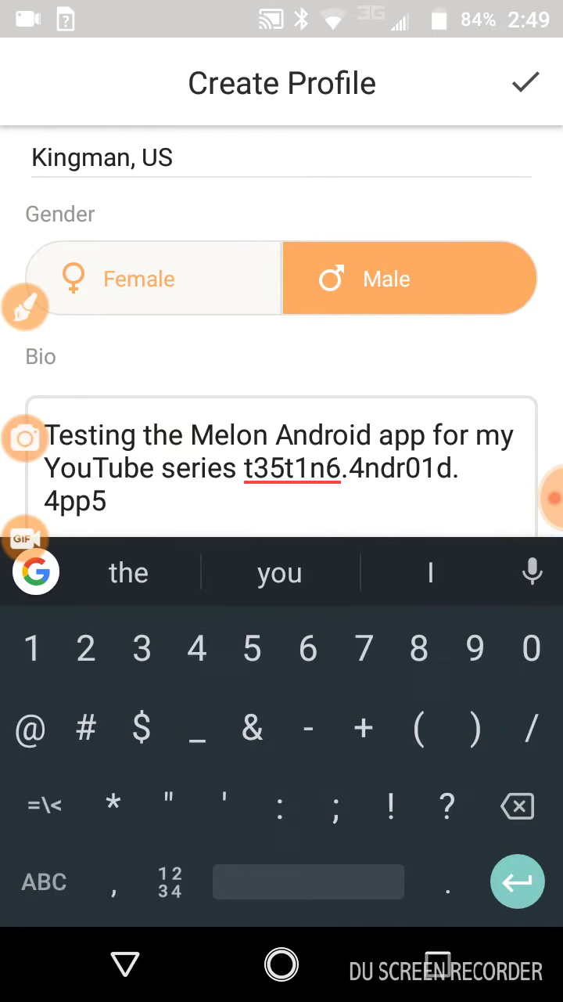
type("(")
left_click(45, 882)
type("t")
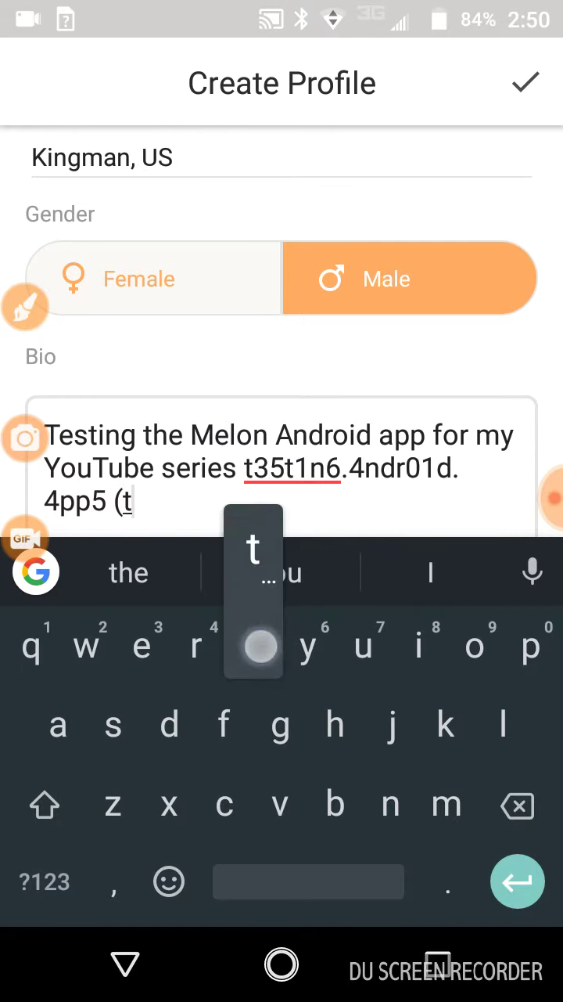
type("est")
left_click(429, 572)
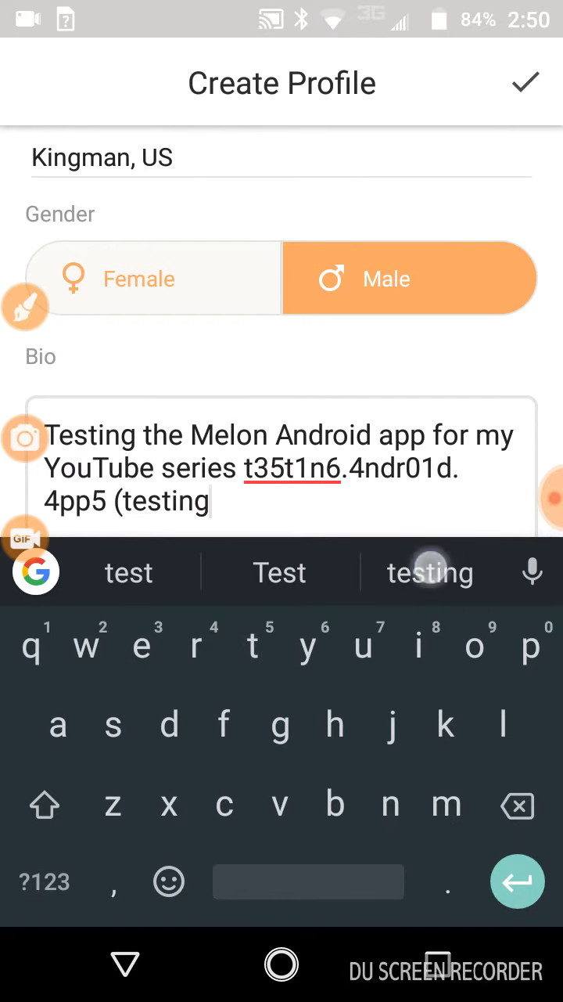
key("BackSpace")
key("BackSpace")
key("BackSpace")
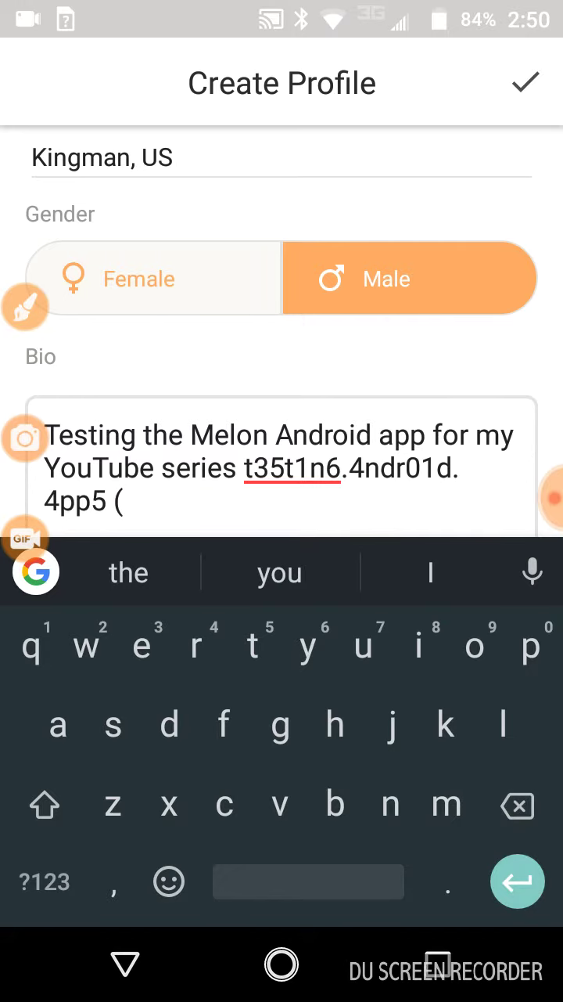
Finish the bio with 'Testing Android Apps).' and hide the keyboard
left_click(44, 805)
type("Tes")
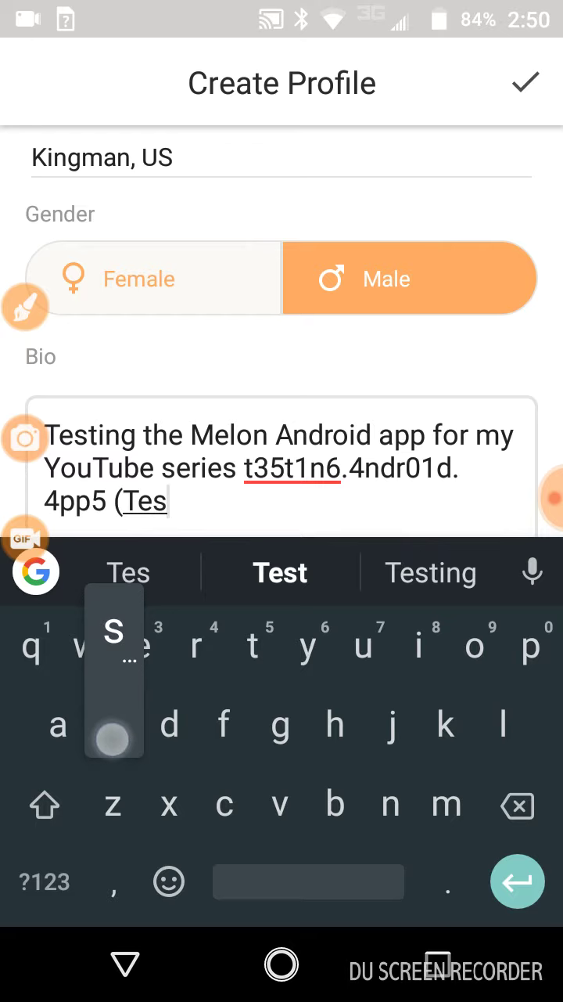
type("t")
left_click(300, 570)
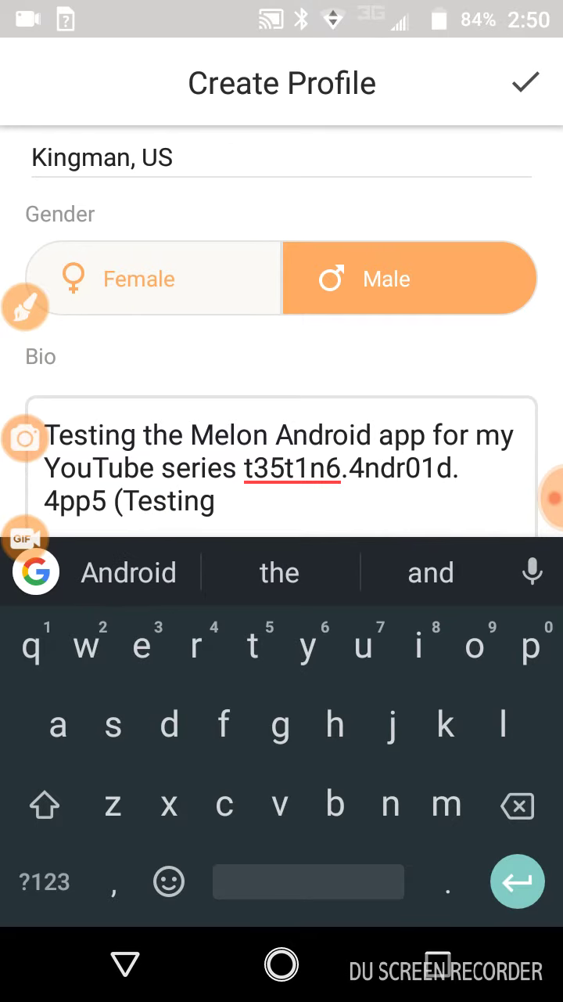
left_click(129, 572)
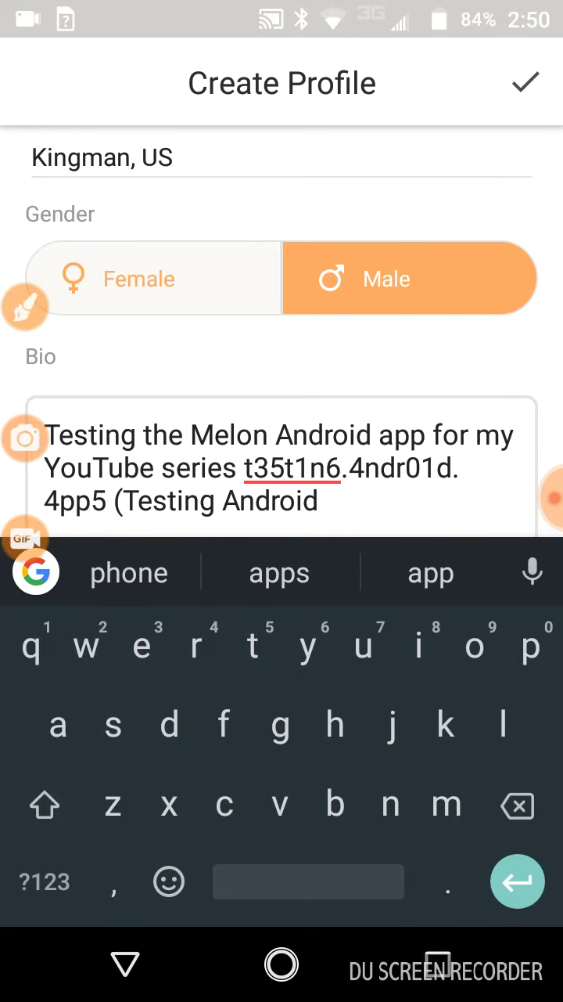
type("A")
left_click(430, 573)
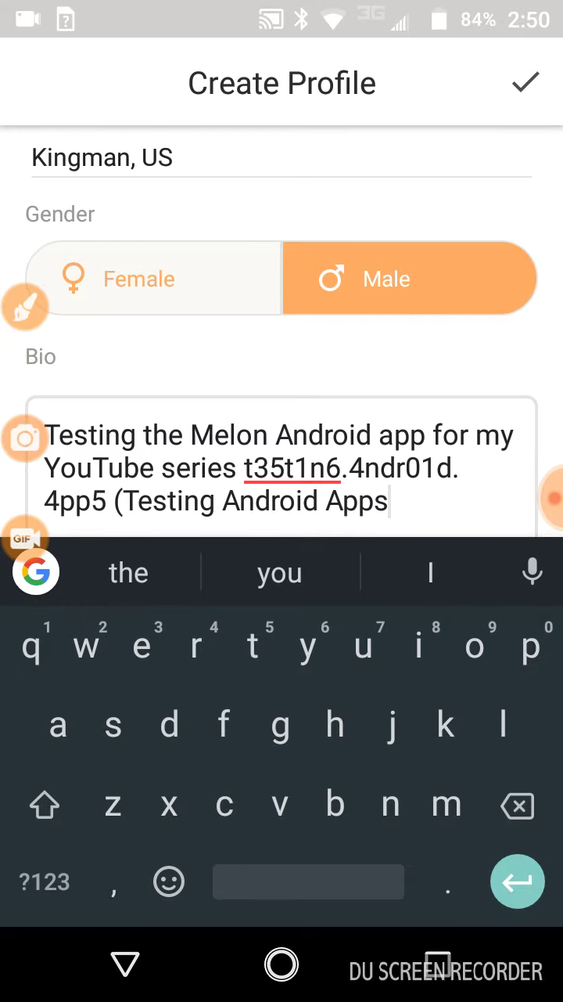
left_click(44, 882)
type(")")
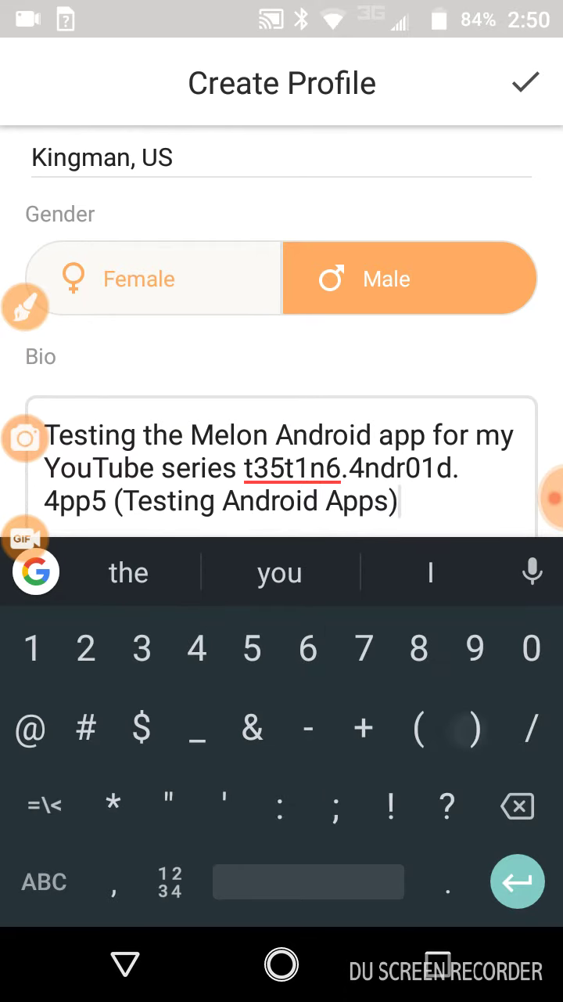
type(".")
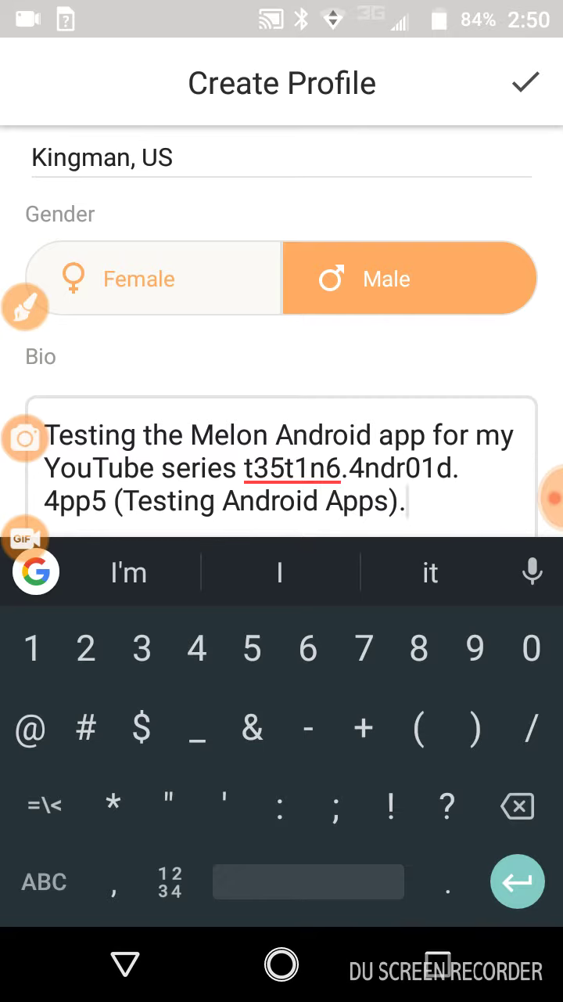
left_click(125, 965)
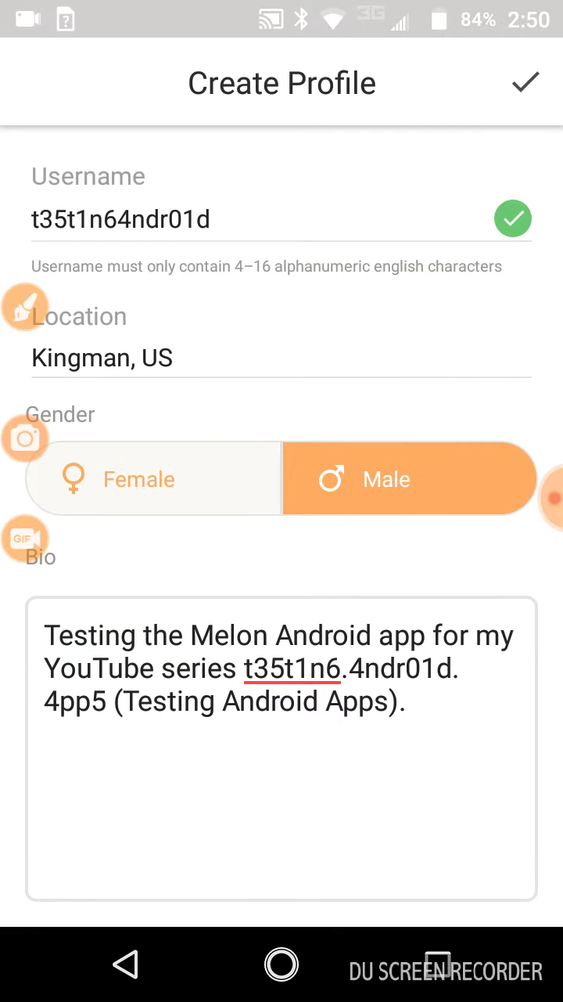
Save the profile with the check mark and allow microphone, media and camera access
left_click(526, 82)
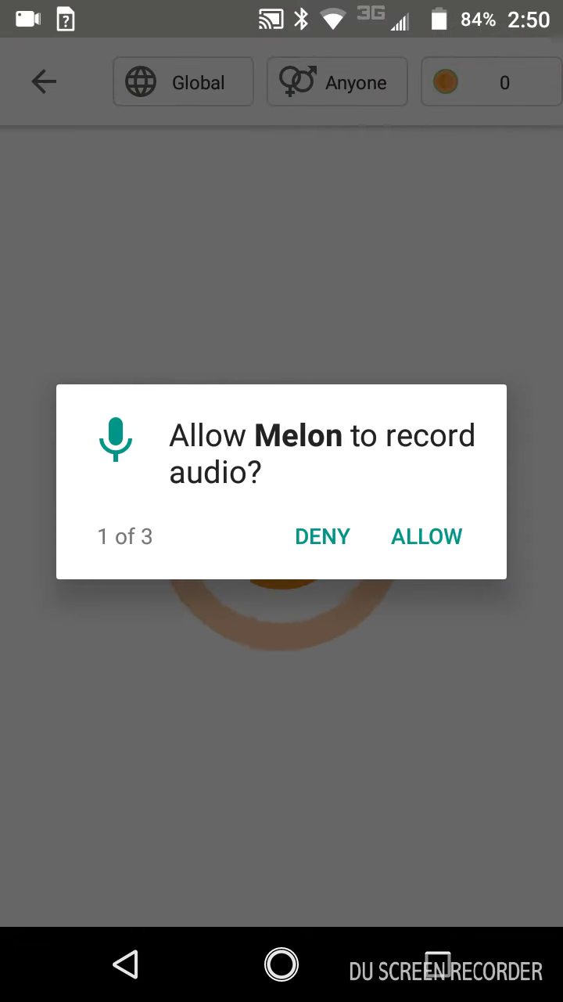
left_click(427, 536)
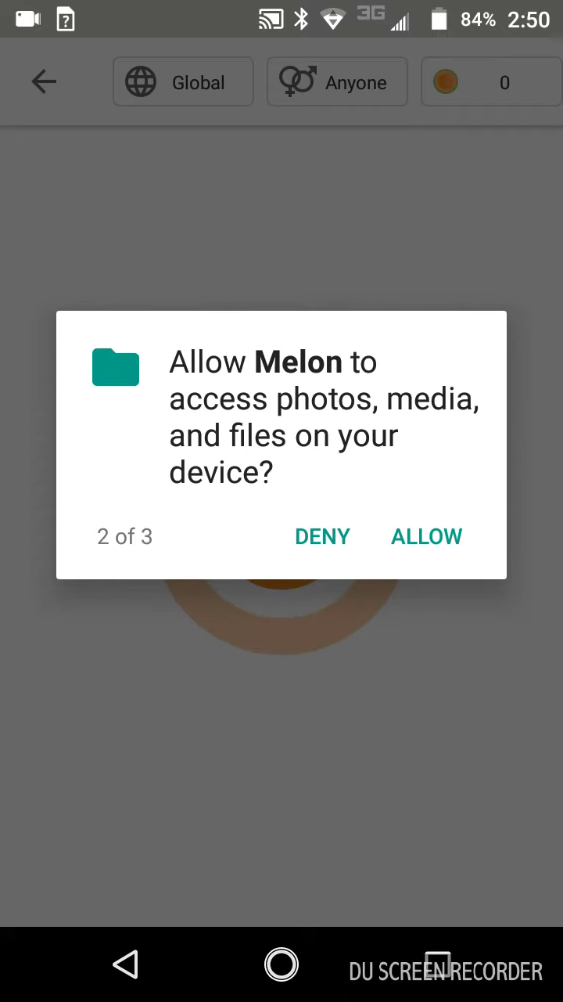
left_click(427, 537)
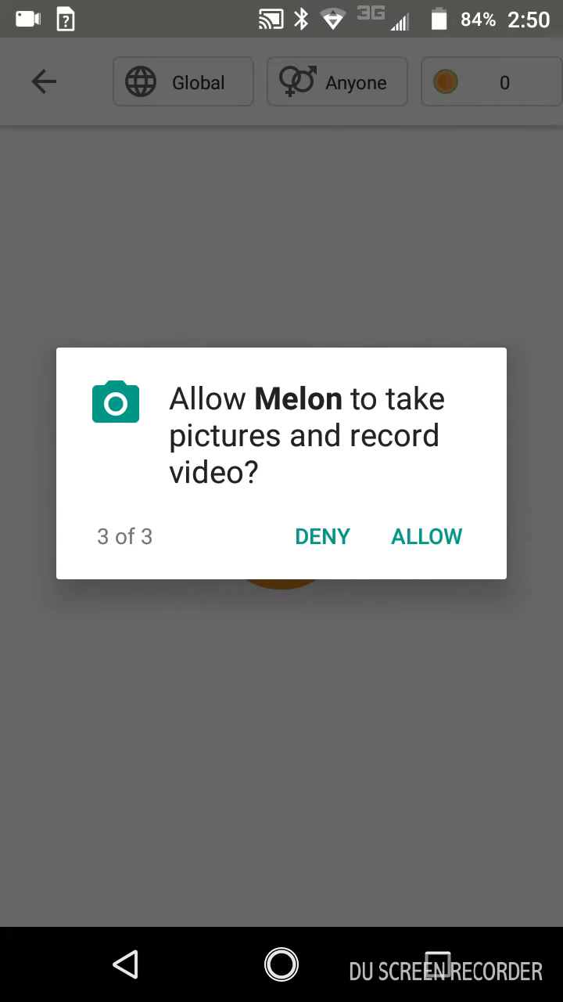
left_click(438, 540)
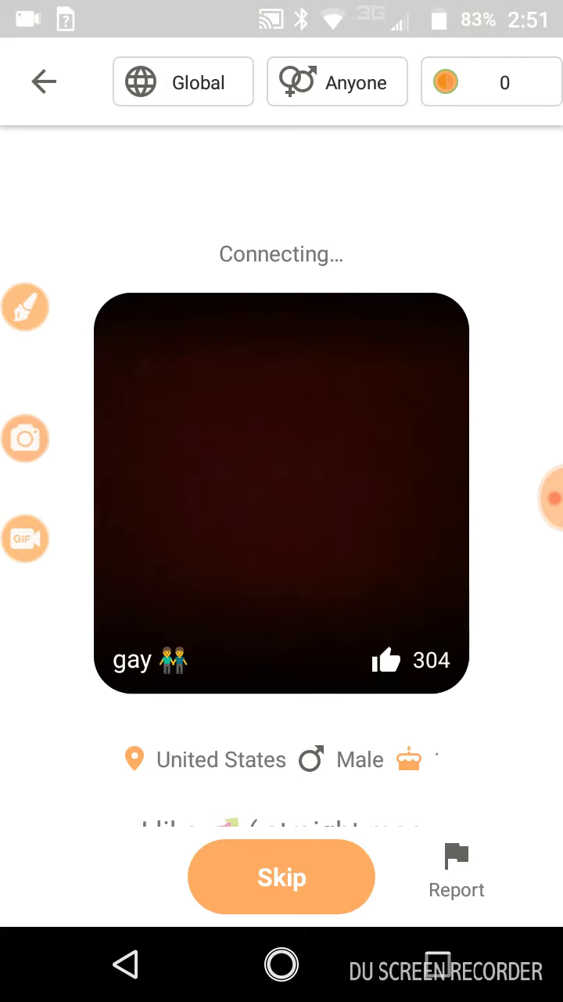
Skip the connecting match, end the video chat, and pick Anyone as the chat preference
left_click(283, 876)
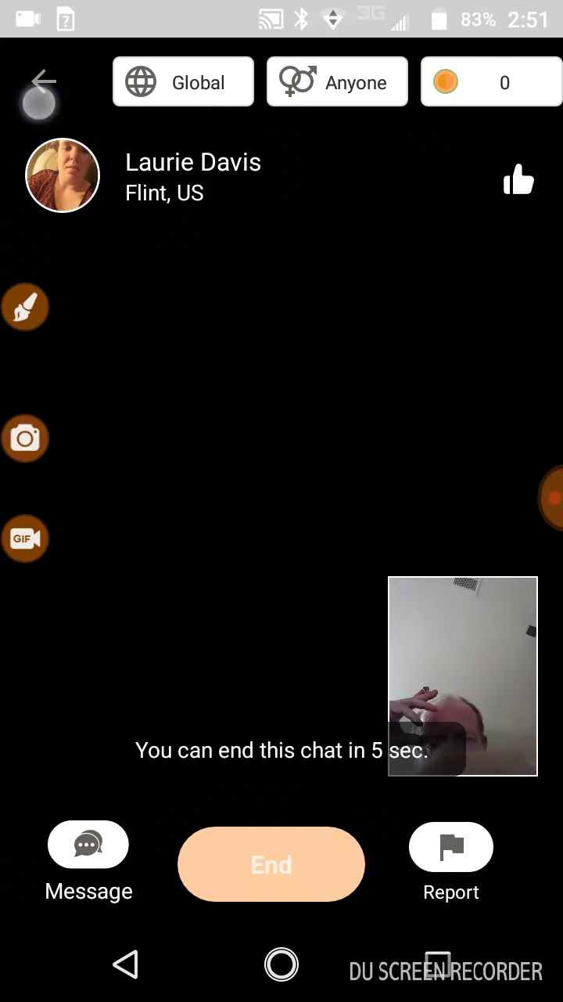
left_click(38, 102)
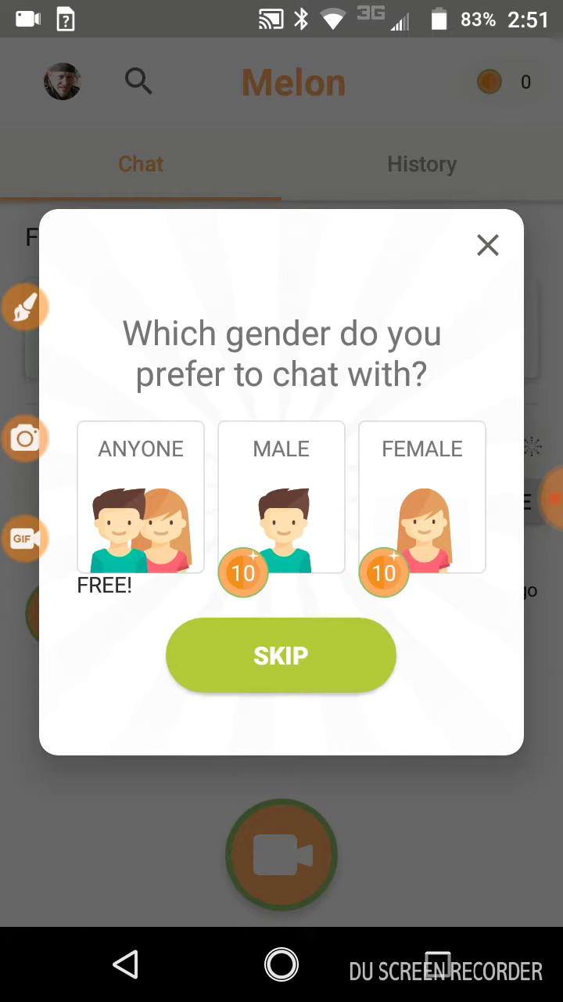
left_click(118, 483)
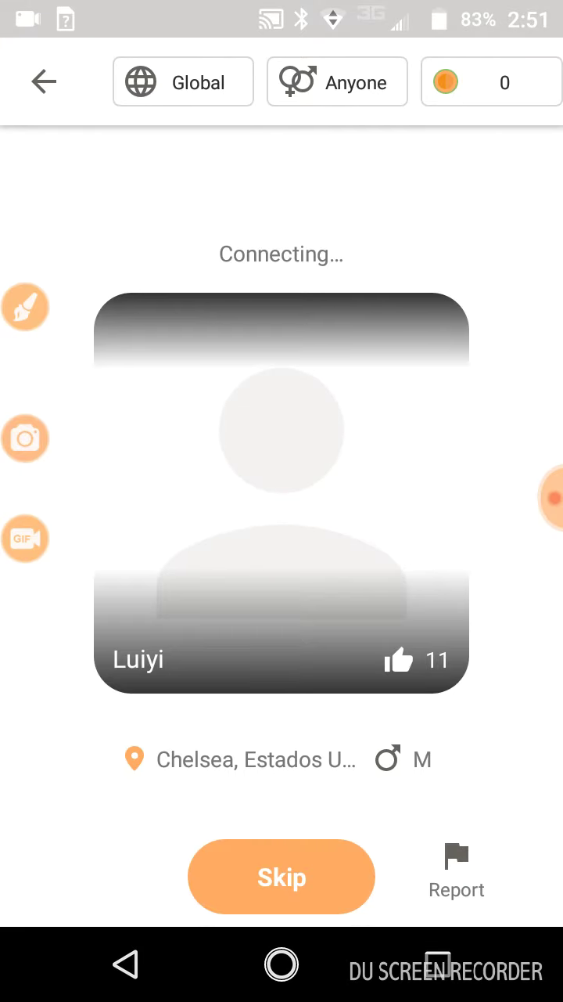
Leave the match search and scroll the region list up and down
left_click(44, 81)
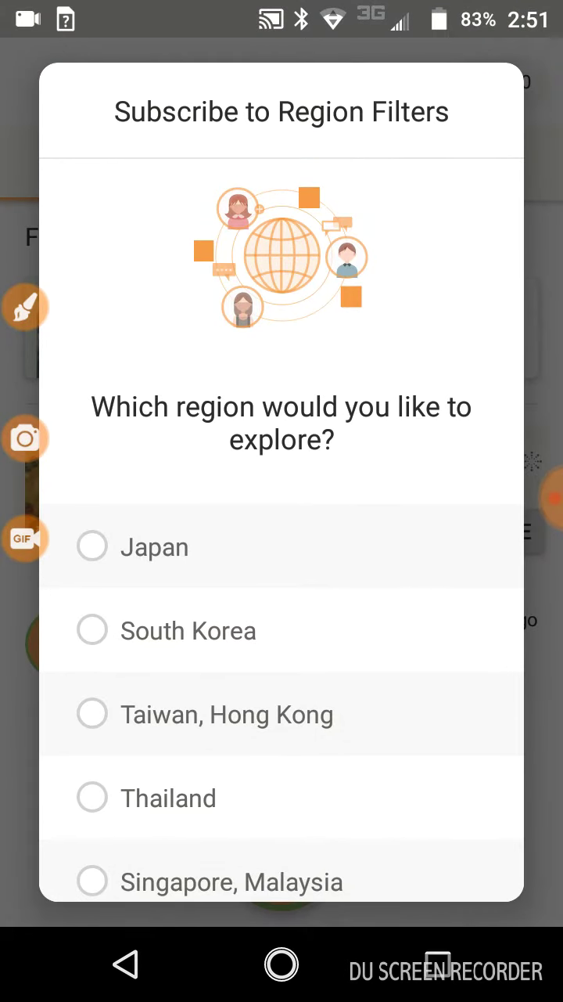
left_click_drag(324, 746, 331, 475)
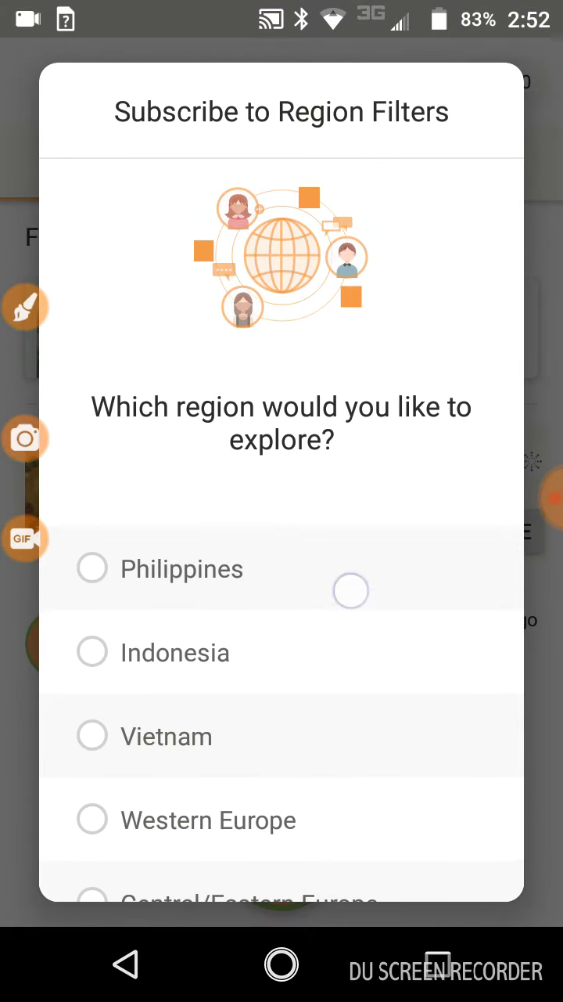
left_click_drag(351, 590, 351, 320)
left_click_drag(346, 812, 346, 483)
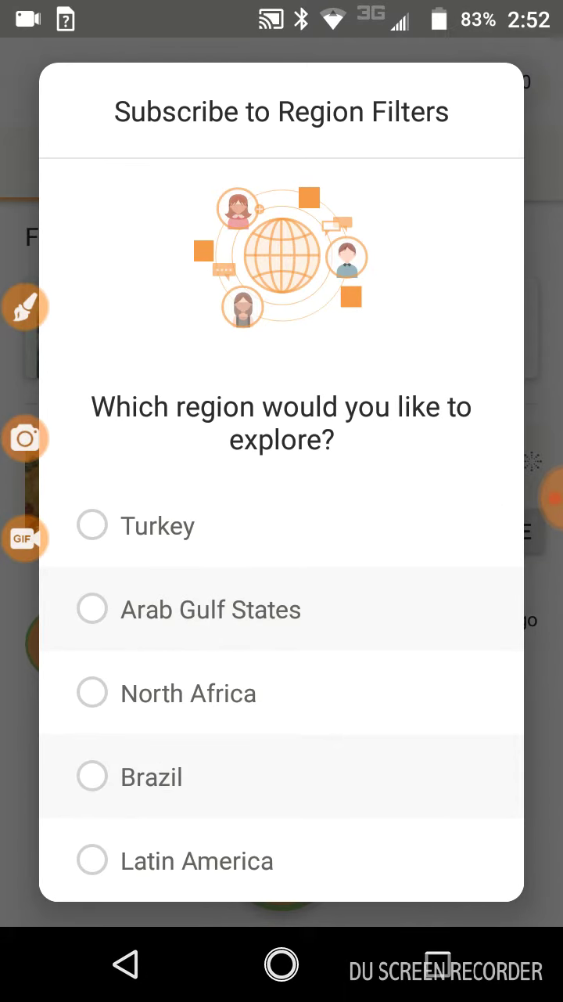
mouse_move(362, 640)
left_mouse_down()
mouse_move(353, 731)
mouse_move(383, 600)
mouse_move(368, 727)
mouse_move(365, 869)
left_mouse_up()
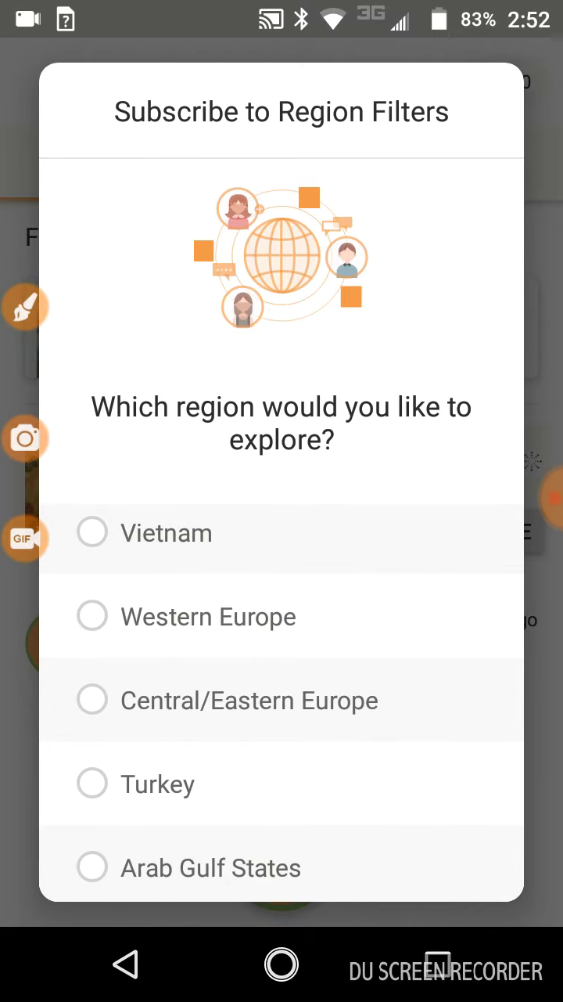
left_click_drag(394, 644, 393, 892)
left_click_drag(392, 680, 398, 820)
mouse_move(386, 694)
left_mouse_down()
mouse_move(387, 762)
mouse_move(406, 871)
left_mouse_up()
mouse_move(382, 704)
left_mouse_down()
mouse_move(388, 814)
mouse_move(380, 789)
mouse_move(376, 700)
mouse_move(379, 594)
left_mouse_up()
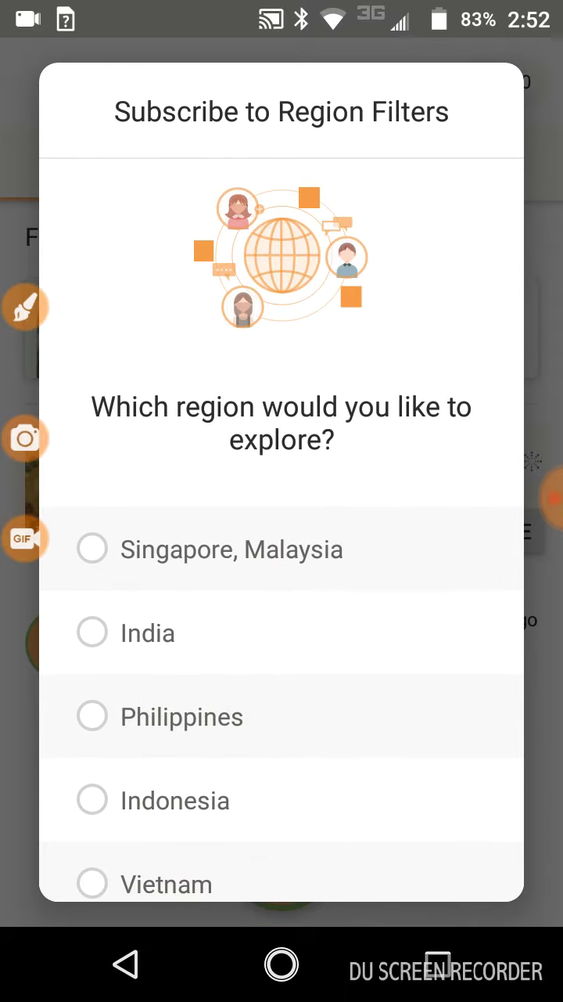
Select India as the region, then dismiss the Region Filters subscription offer
left_click_drag(397, 745, 402, 564)
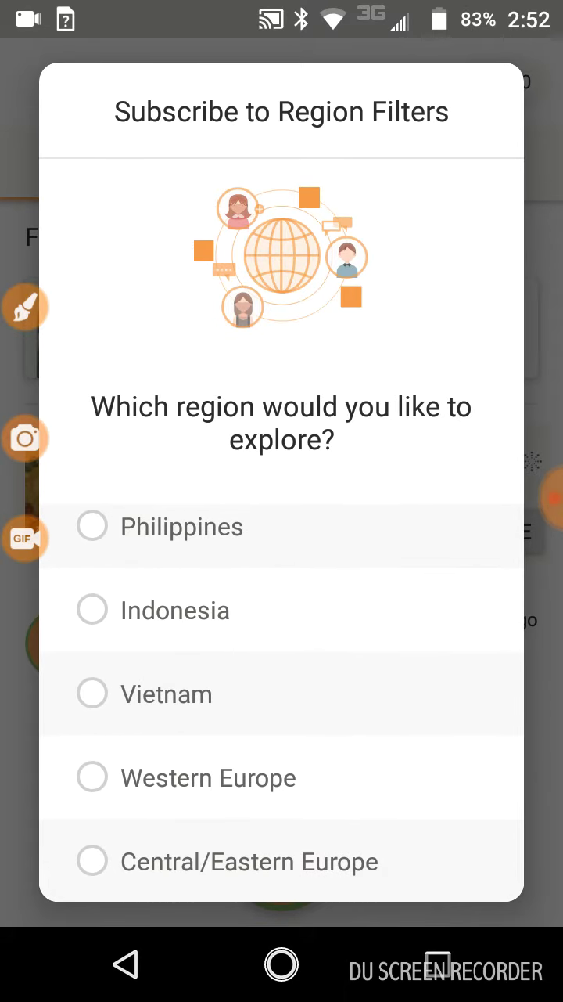
mouse_move(399, 781)
left_mouse_down()
mouse_move(393, 628)
mouse_move(414, 516)
left_mouse_up()
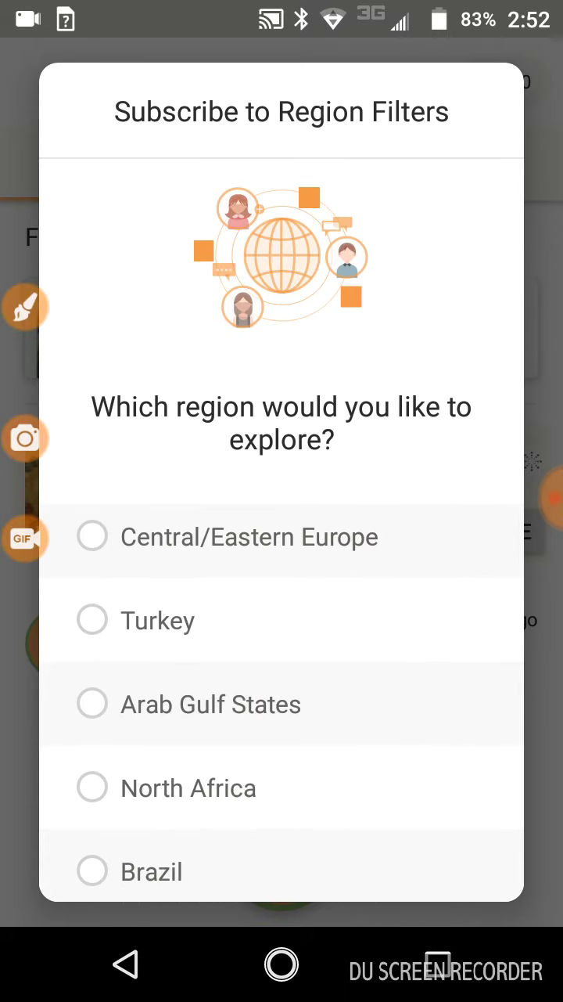
left_click_drag(395, 724, 398, 512)
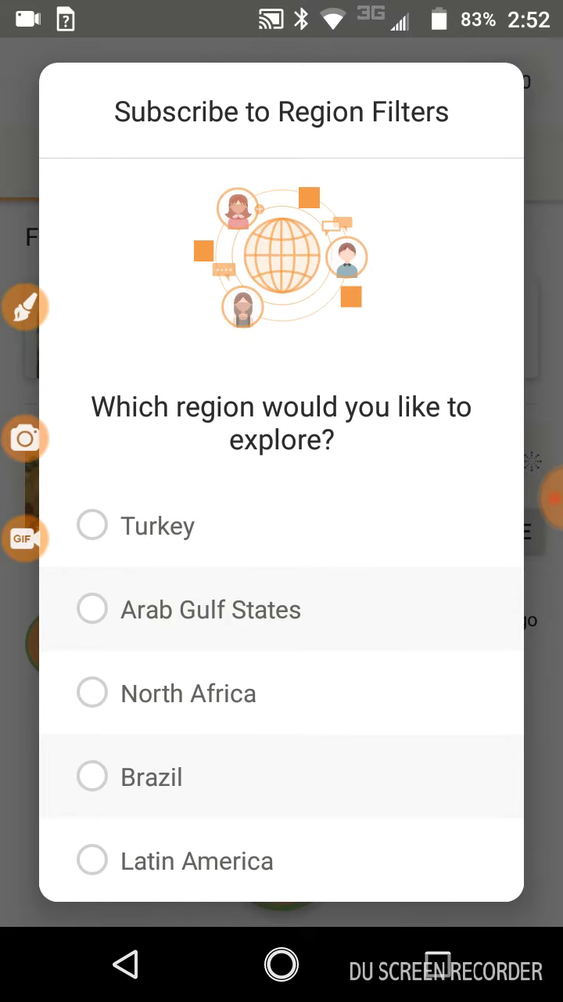
mouse_move(386, 590)
left_mouse_down()
mouse_move(373, 662)
mouse_move(373, 744)
mouse_move(392, 832)
left_mouse_up()
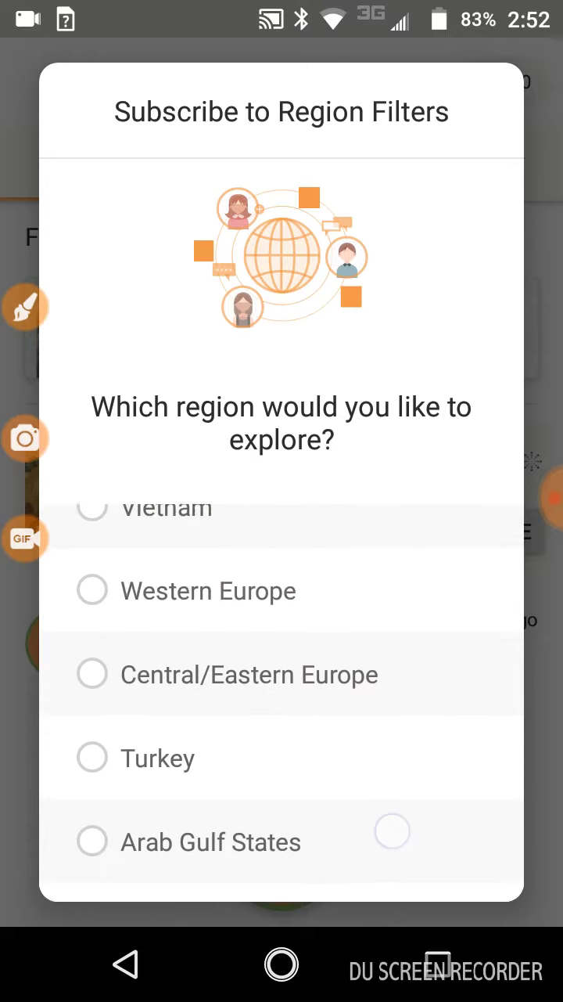
left_click_drag(383, 626, 405, 874)
mouse_move(397, 720)
left_mouse_down()
mouse_move(397, 806)
mouse_move(415, 892)
mouse_move(398, 727)
mouse_move(403, 661)
left_mouse_up()
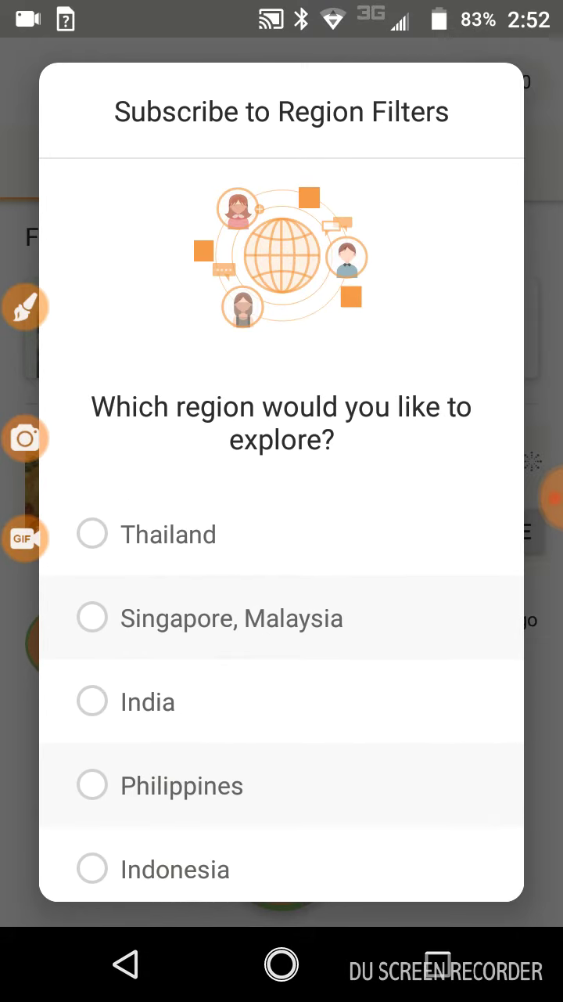
left_click(93, 702)
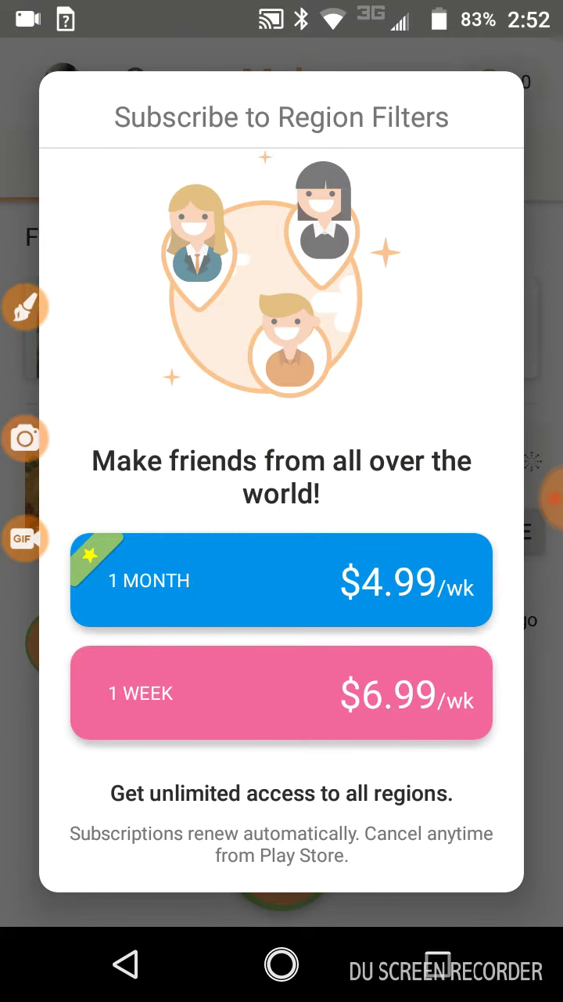
left_click(125, 964)
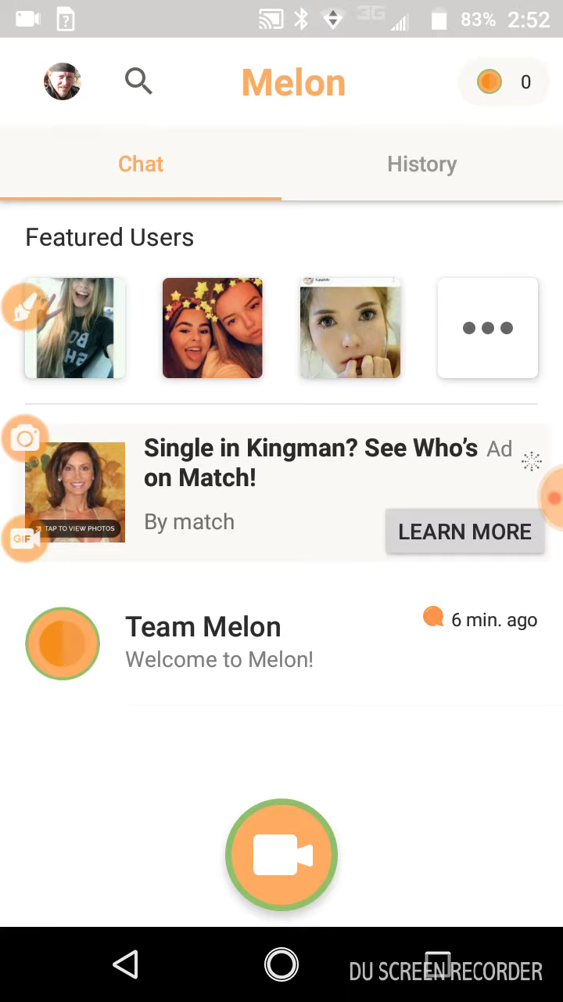
left_click(423, 164)
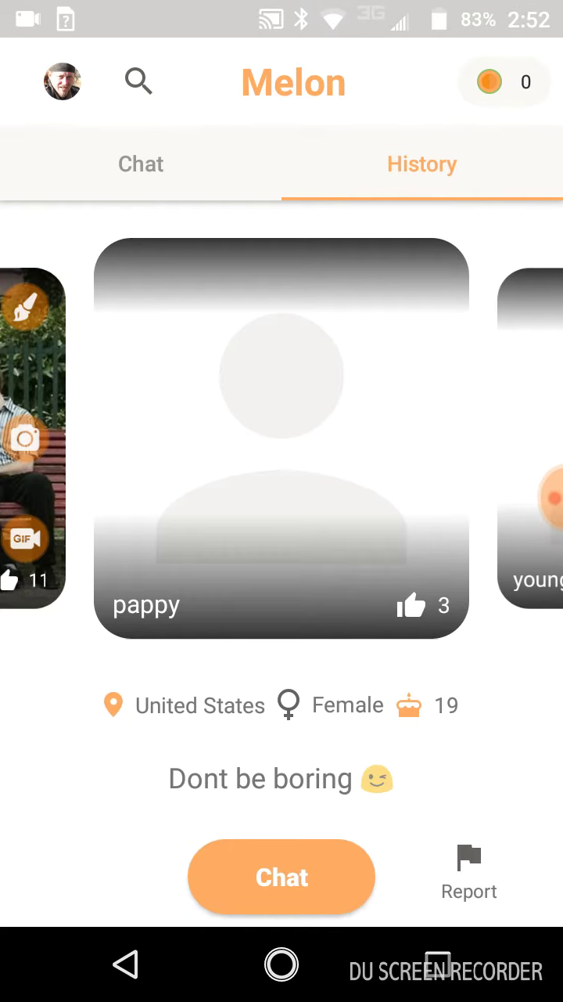
left_click_drag(94, 535, 438, 540)
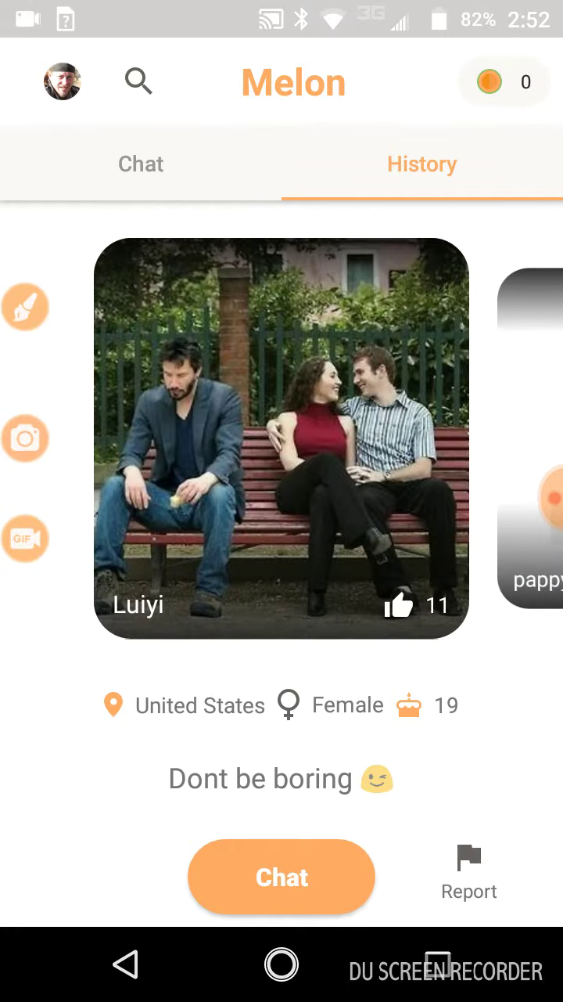
left_click_drag(376, 579, 118, 579)
mouse_move(332, 574)
left_mouse_down()
mouse_move(94, 575)
mouse_move(155, 575)
mouse_move(118, 576)
left_mouse_up()
left_click_drag(401, 587, 47, 626)
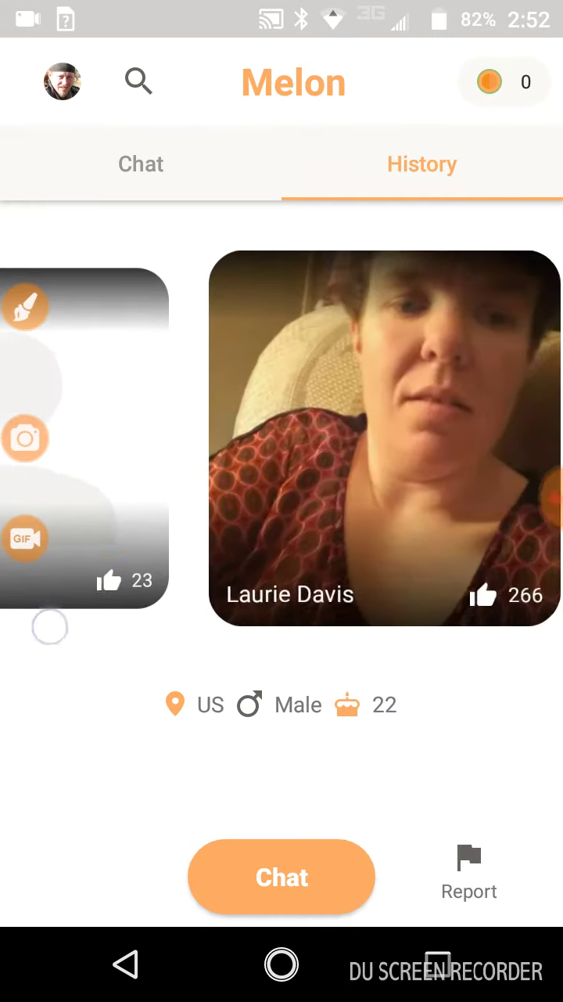
left_click_drag(392, 587, 117, 587)
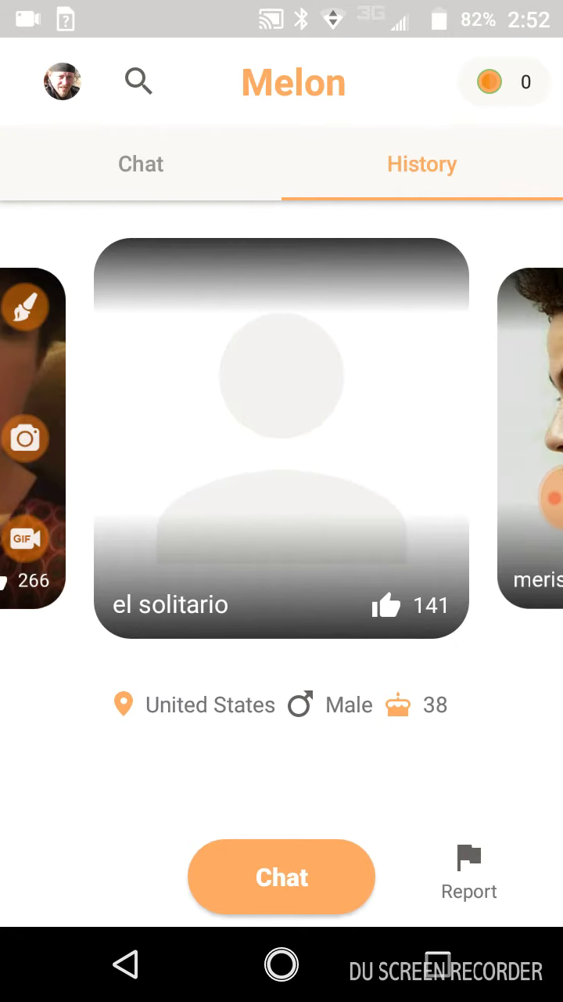
left_click_drag(317, 530, 118, 540)
left_click_drag(393, 545, 117, 548)
left_click_drag(368, 530, 117, 540)
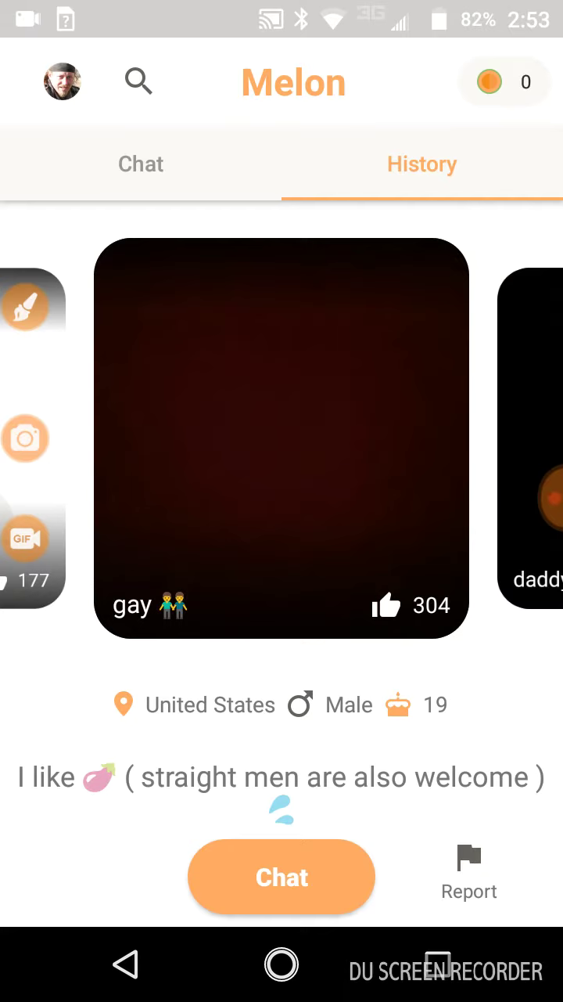
left_click_drag(388, 587, 70, 624)
left_click_drag(400, 587, 49, 624)
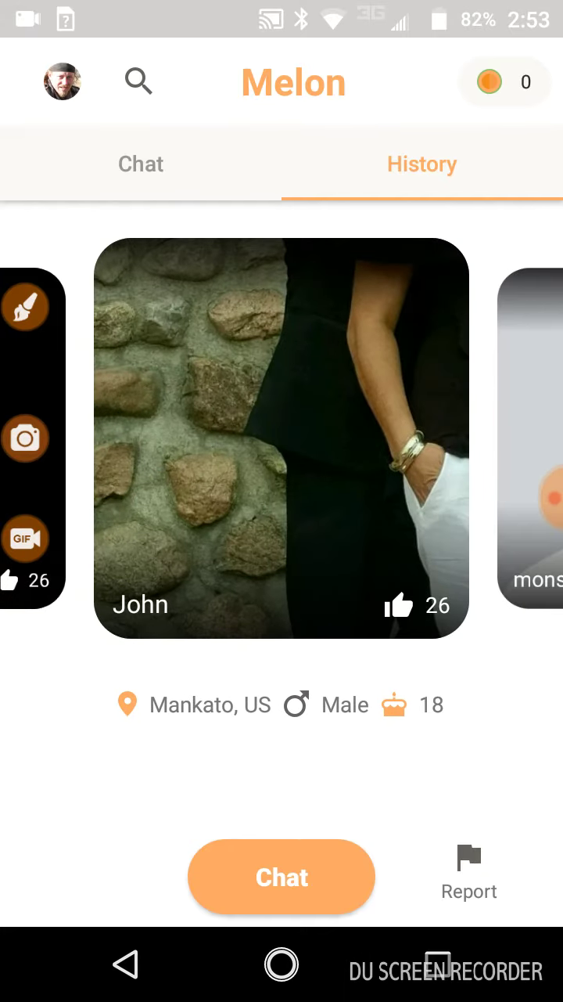
left_click_drag(400, 587, 78, 595)
left_click_drag(391, 505, 78, 509)
left_click_drag(376, 493, 78, 501)
left_click_drag(391, 548, 130, 655)
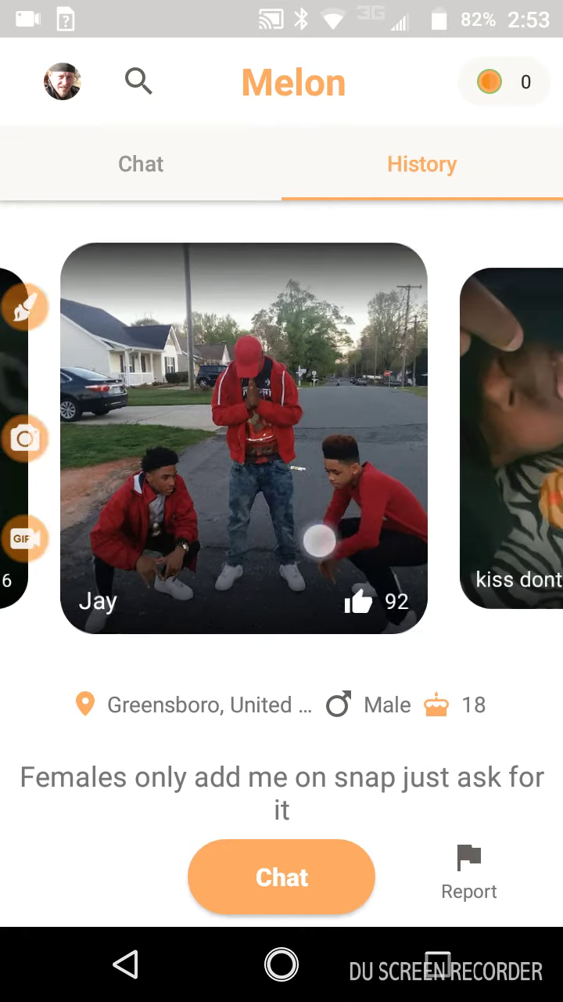
left_click_drag(319, 540, 78, 548)
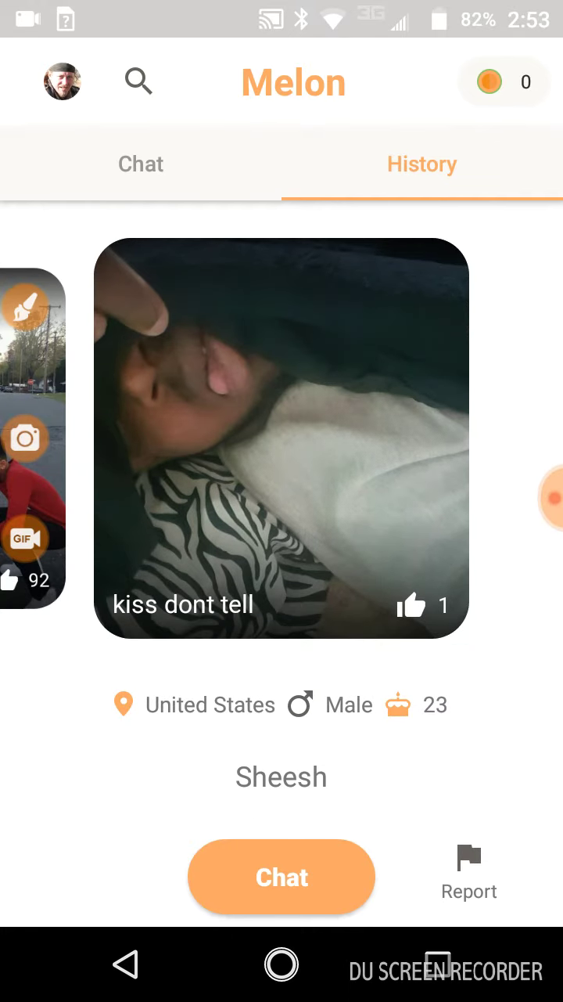
left_click(331, 482)
left_click(93, 603)
left_click(161, 152)
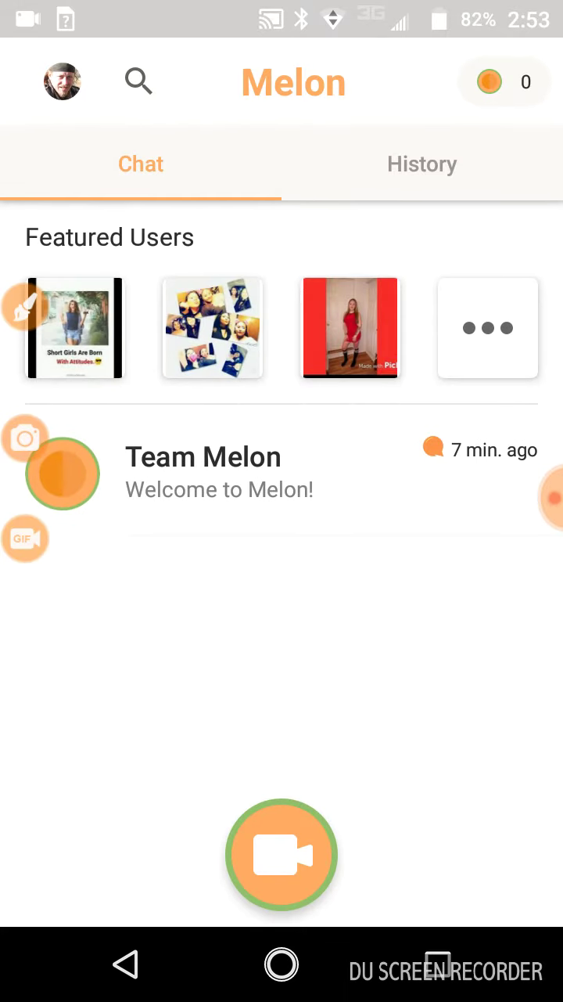
Open the Team Melon chat and back out of the Send Feedback form unsent
left_click(188, 479)
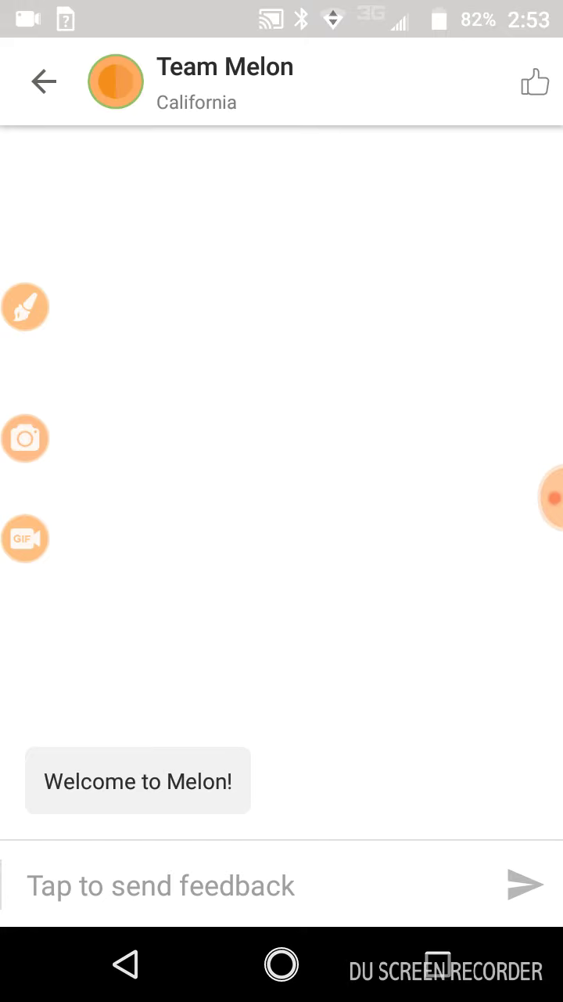
left_click_drag(313, 796, 351, 492)
left_click(122, 905)
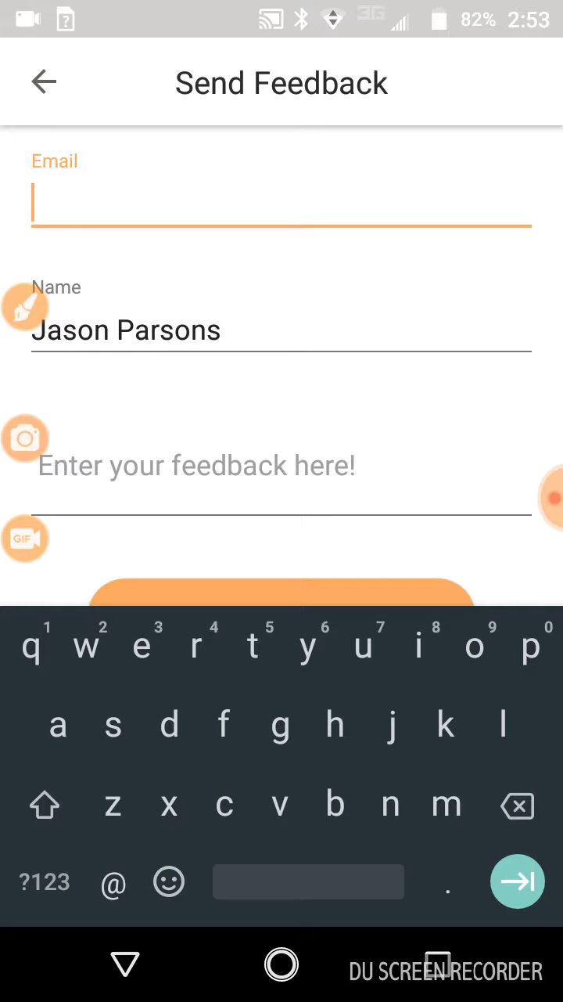
left_click(125, 964)
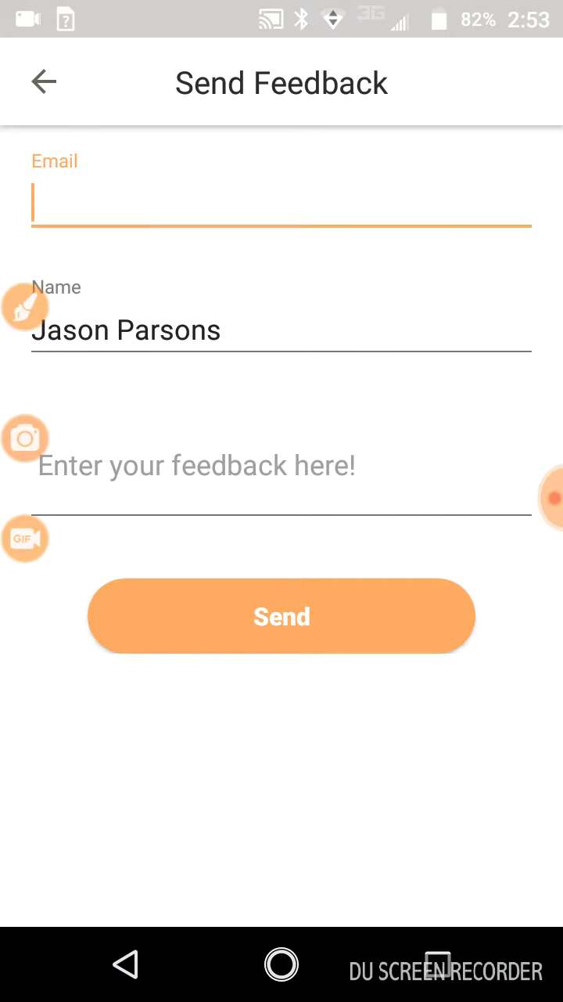
left_click(44, 82)
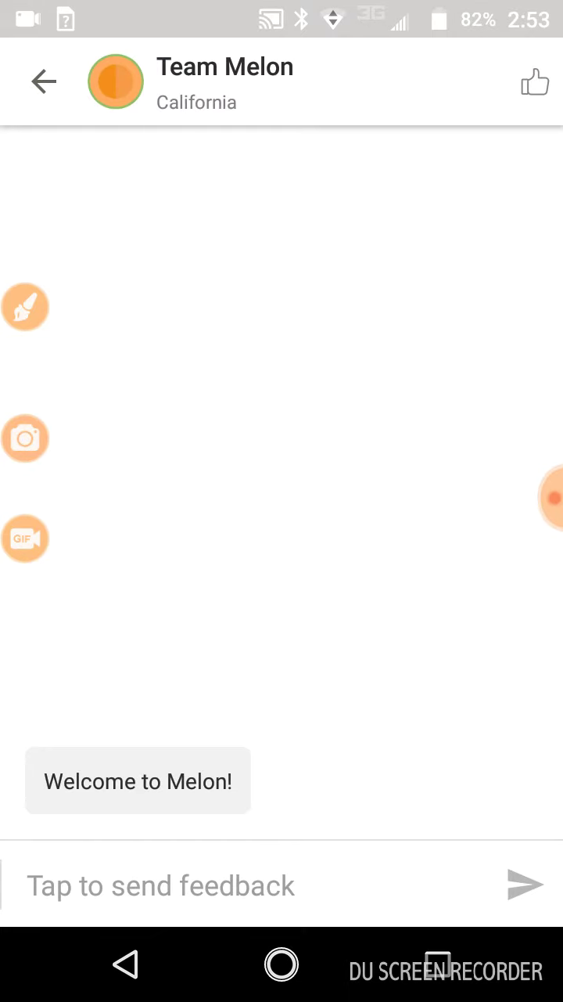
left_click(536, 82)
left_click(44, 82)
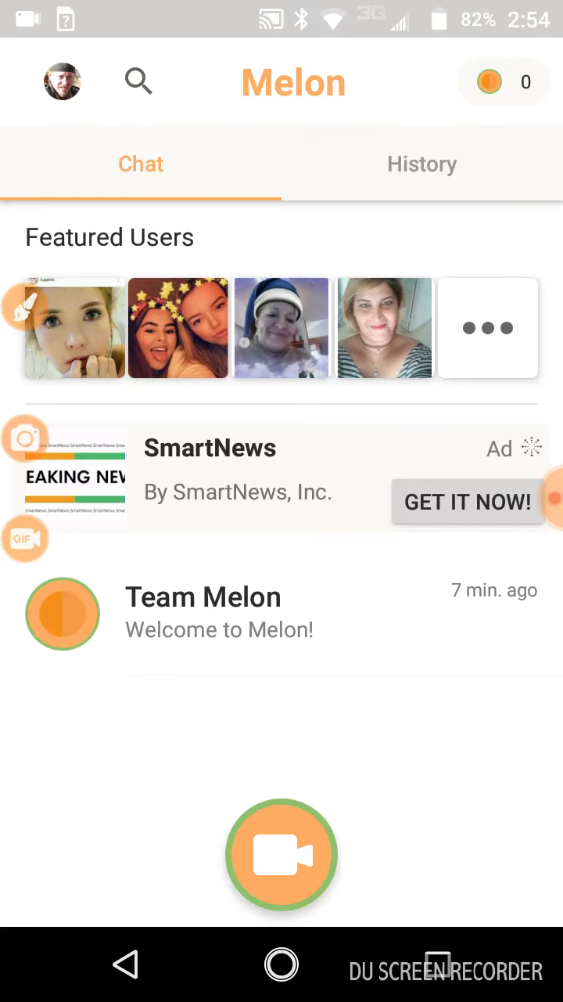
left_click(391, 168)
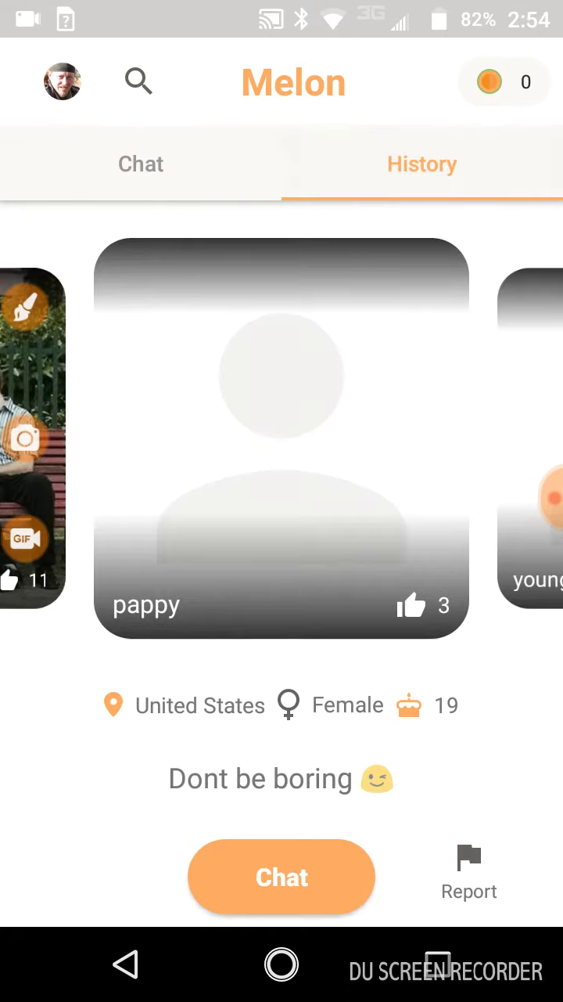
left_click(141, 172)
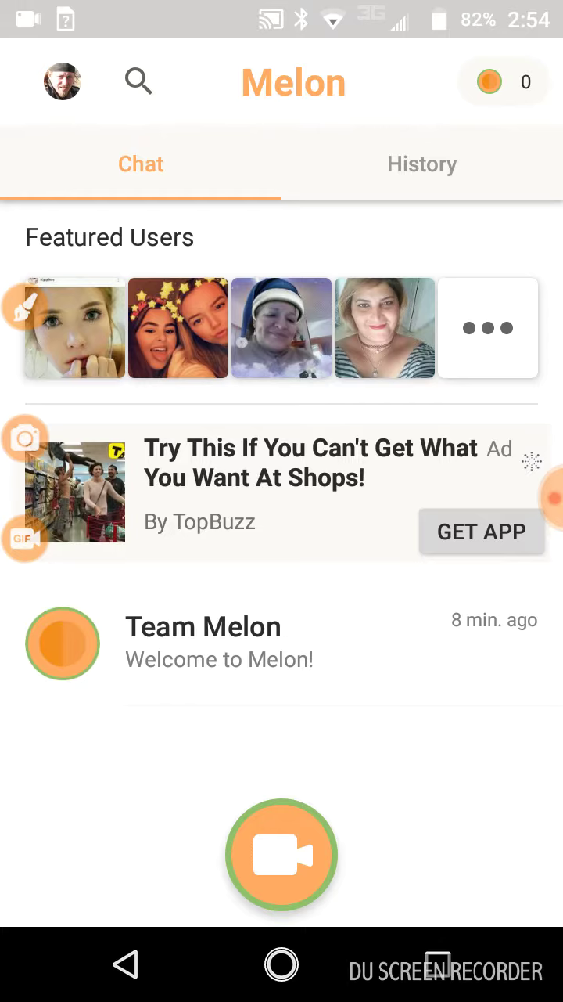
Open the token Store and browse the packages from 500 to 30000 tokens
left_click(509, 79)
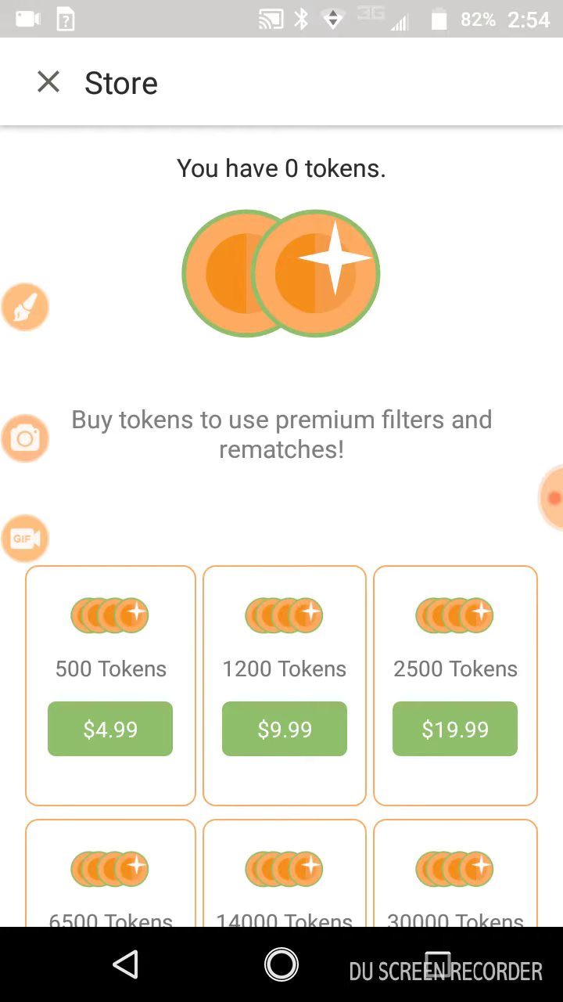
scroll(349, 693, "down", 2)
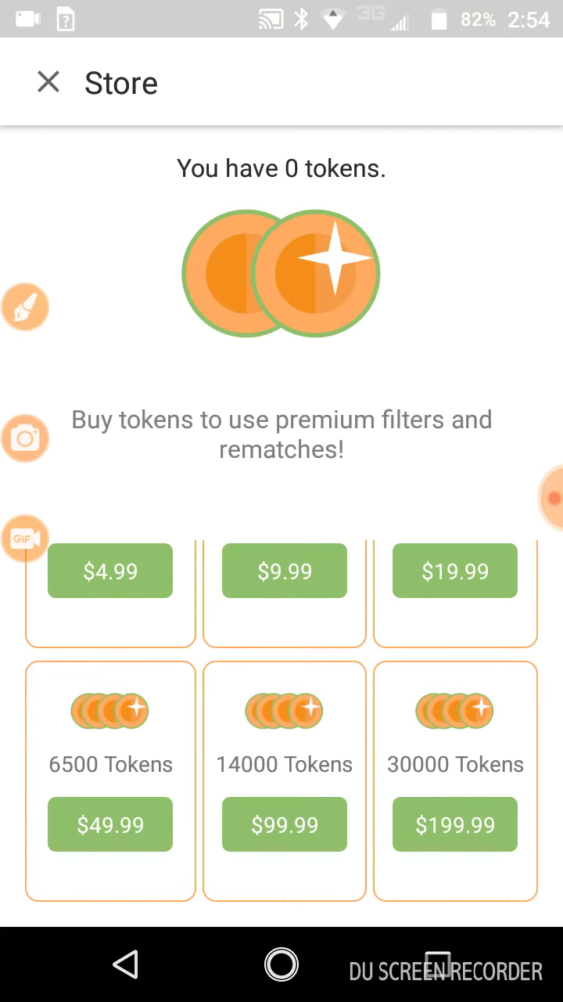
scroll(284, 649, "up", 2)
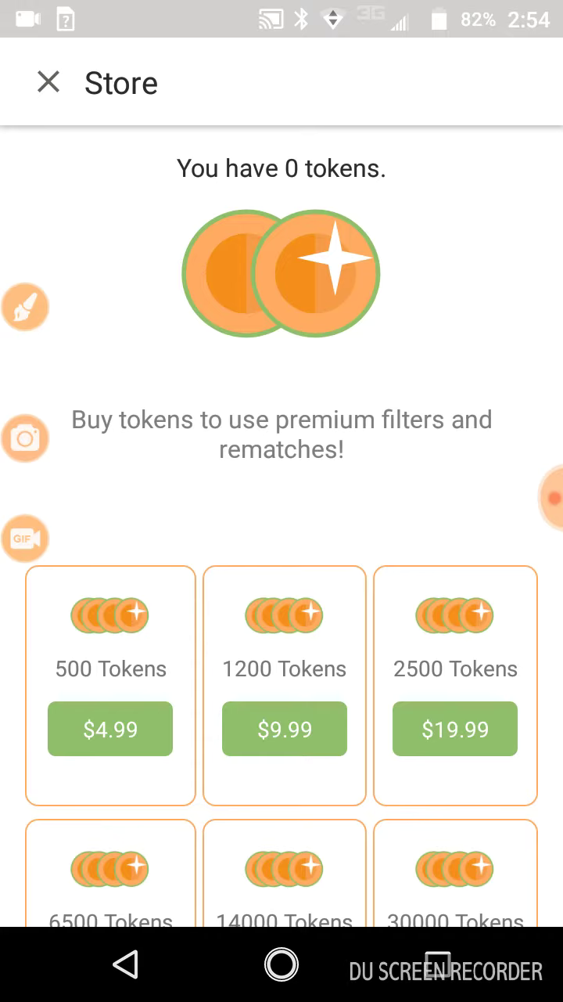
Close the Store, open the Featured Users page and swipe through the first profiles
left_click(48, 82)
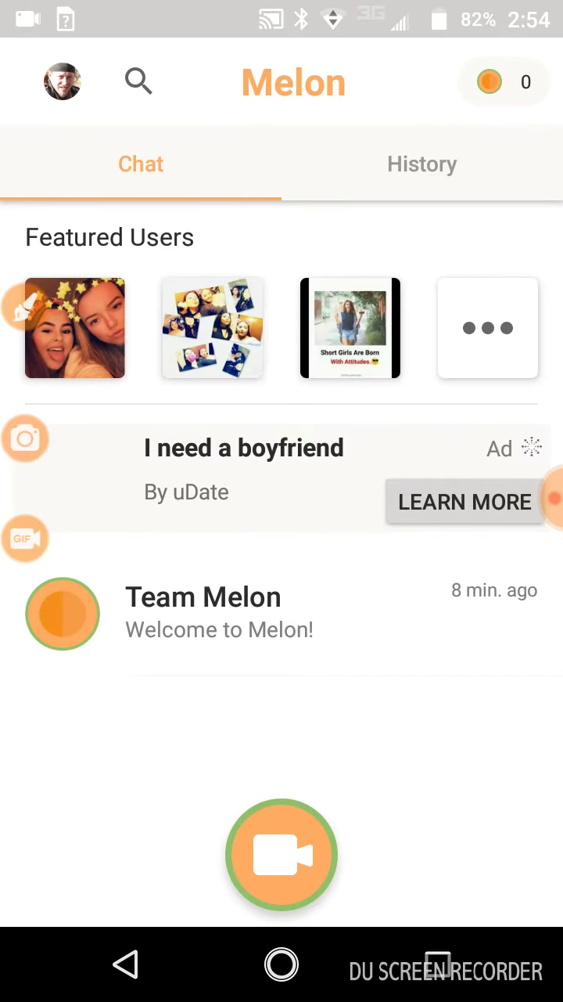
left_click(488, 328)
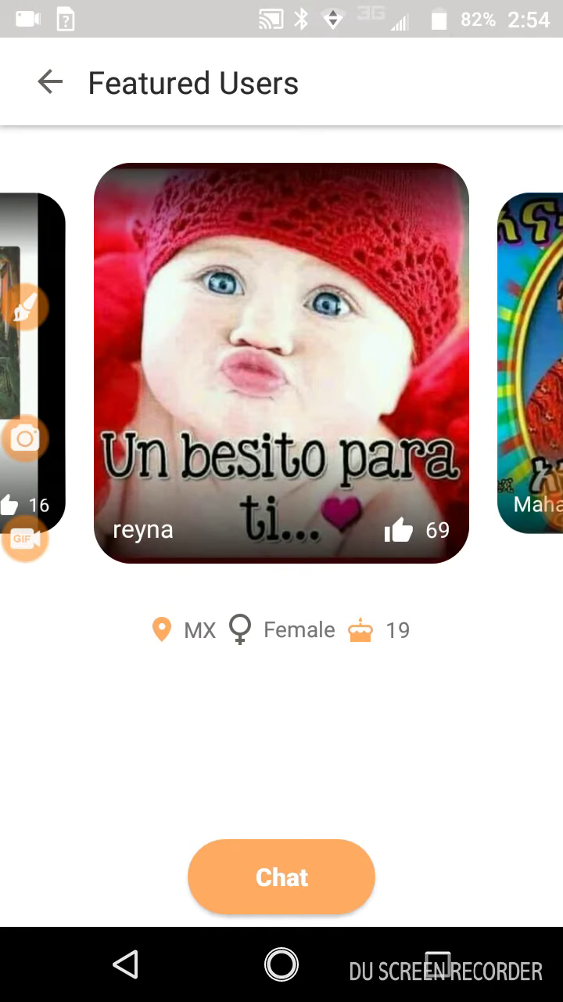
left_click_drag(353, 460, 112, 519)
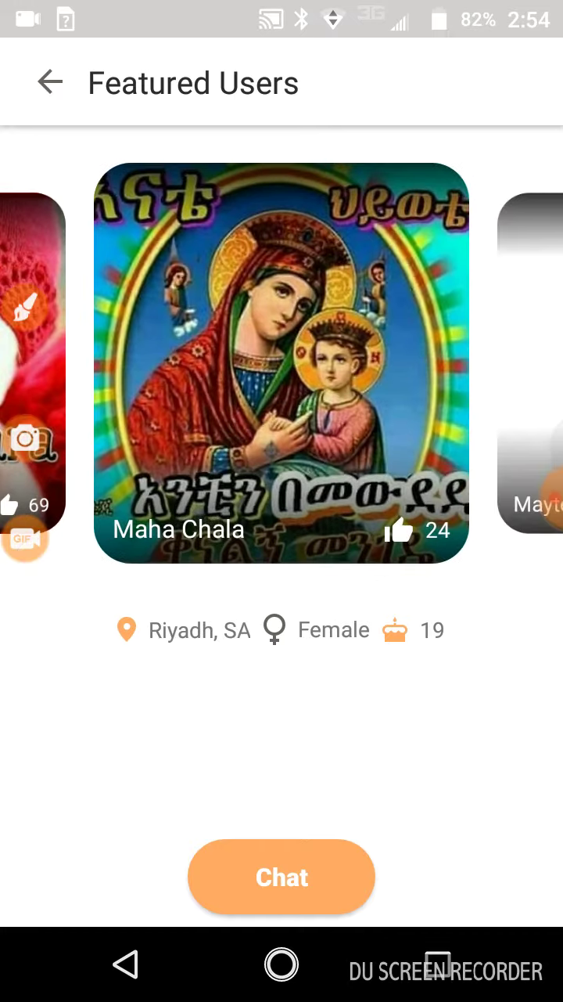
left_click_drag(352, 360, 141, 368)
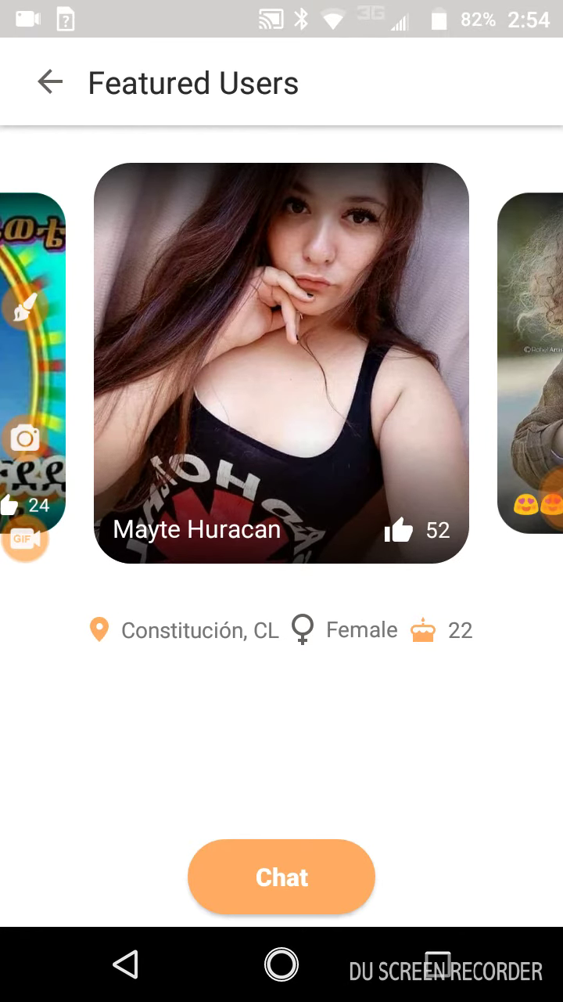
left_click_drag(337, 524, 157, 527)
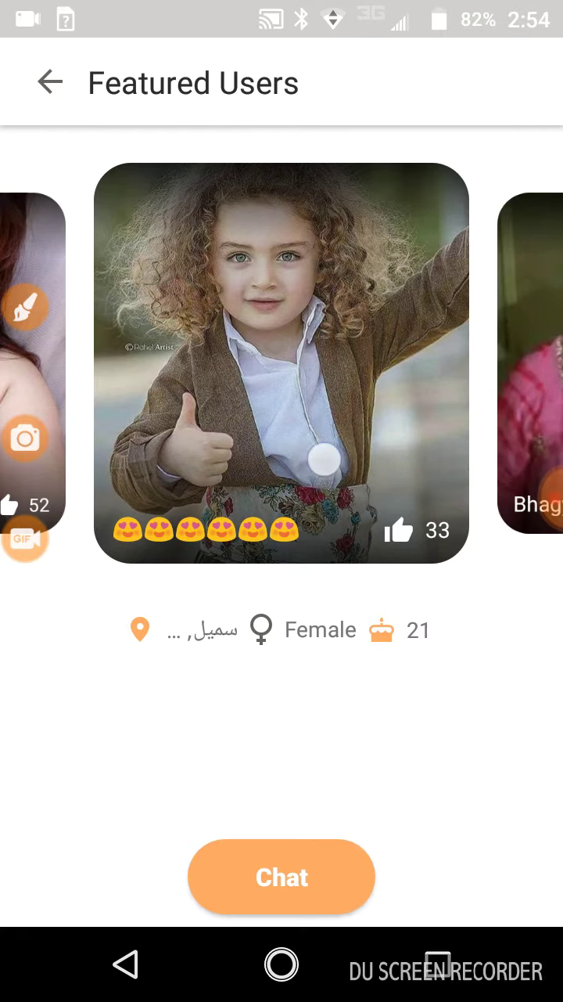
left_click_drag(325, 461, 125, 469)
left_click_drag(320, 441, 31, 595)
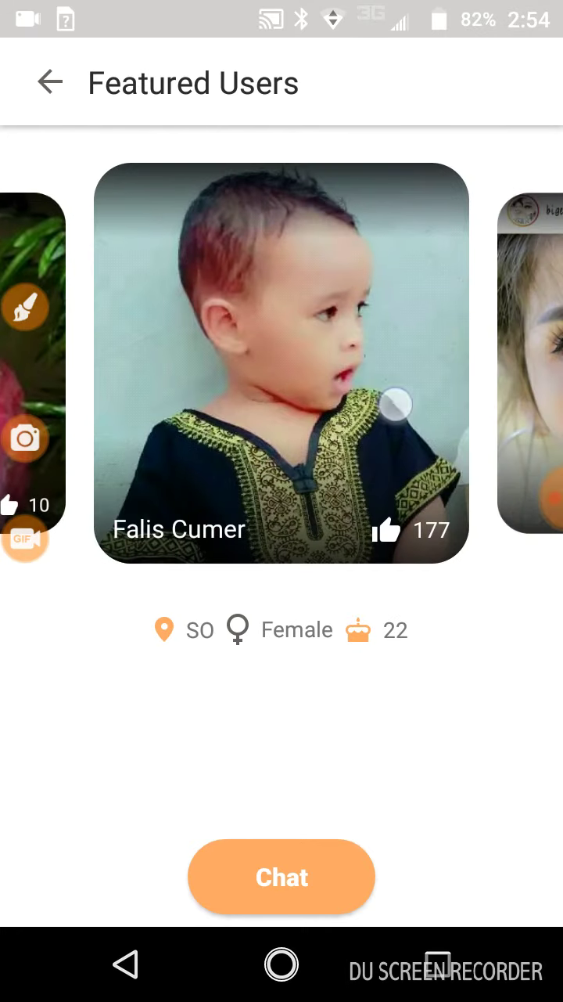
mouse_move(396, 404)
left_mouse_down()
mouse_move(141, 422)
mouse_move(78, 570)
left_mouse_up()
left_click_drag(410, 416, 125, 438)
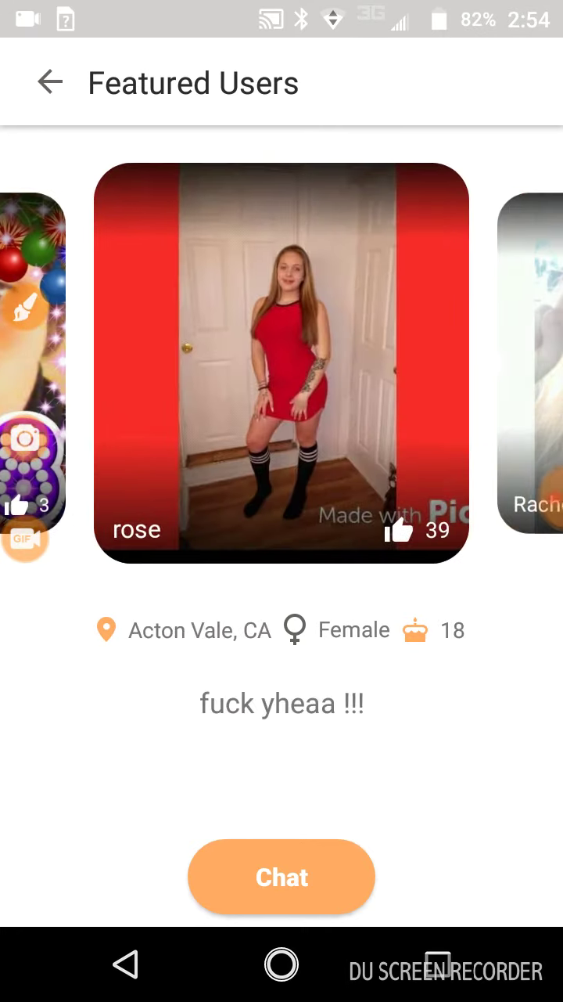
left_click_drag(392, 470, 128, 514)
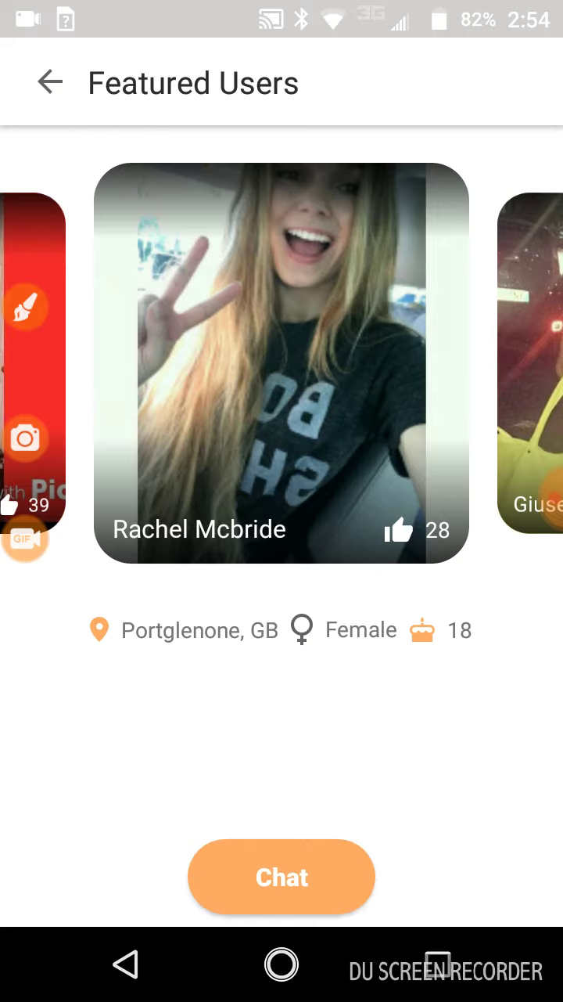
left_click_drag(425, 446, 67, 562)
Keep paging through featured users, settling on the 24-year-old male's card
left_click_drag(438, 461, 121, 522)
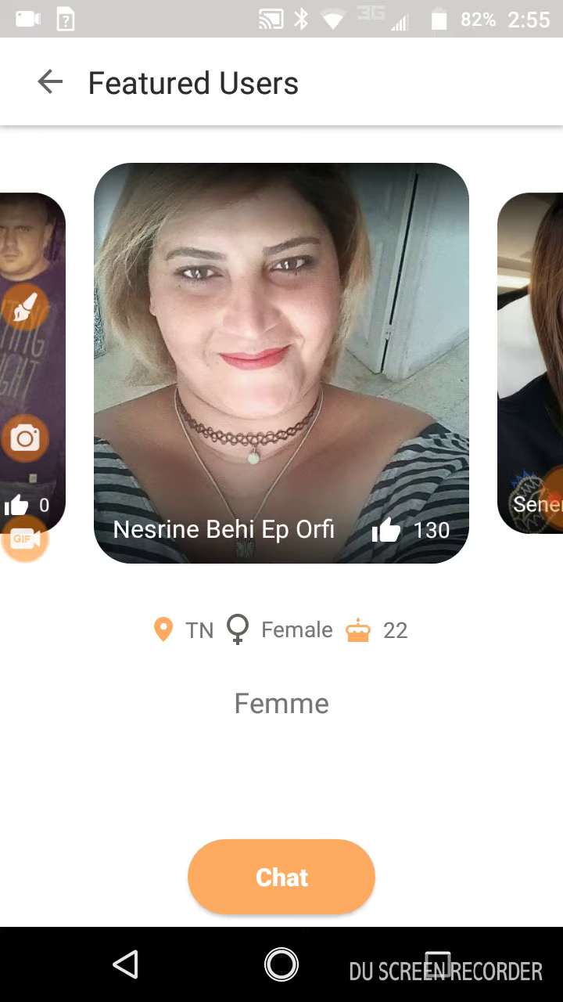
left_click_drag(407, 485, 117, 509)
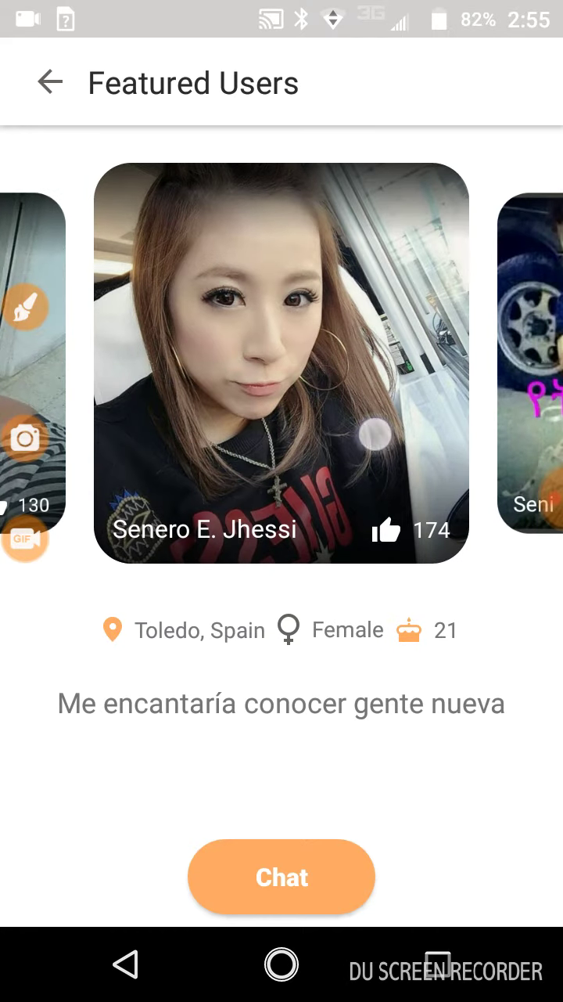
left_click_drag(375, 434, 118, 442)
left_click_drag(368, 485, 36, 653)
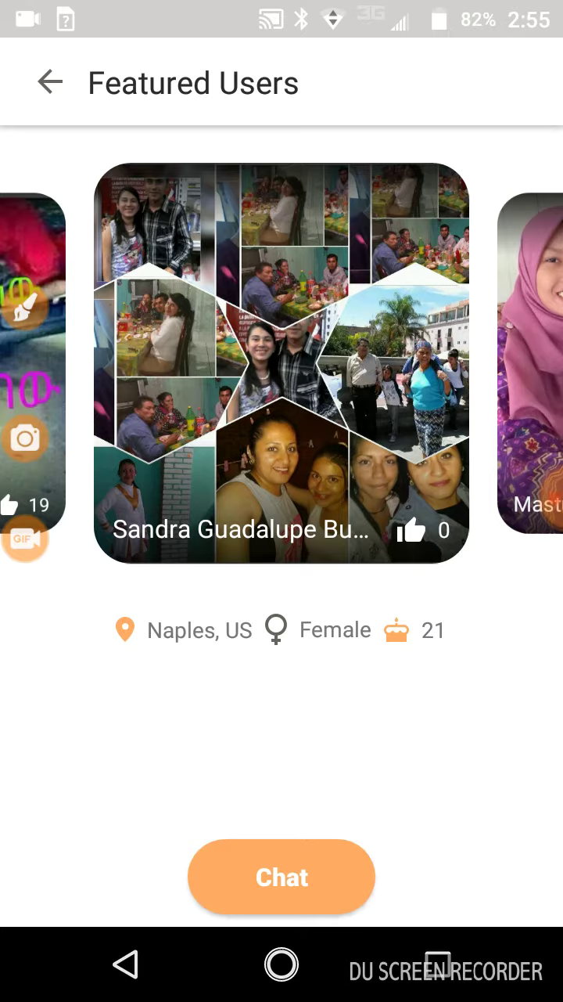
left_click_drag(352, 454, 118, 461)
left_click_drag(446, 414, 118, 423)
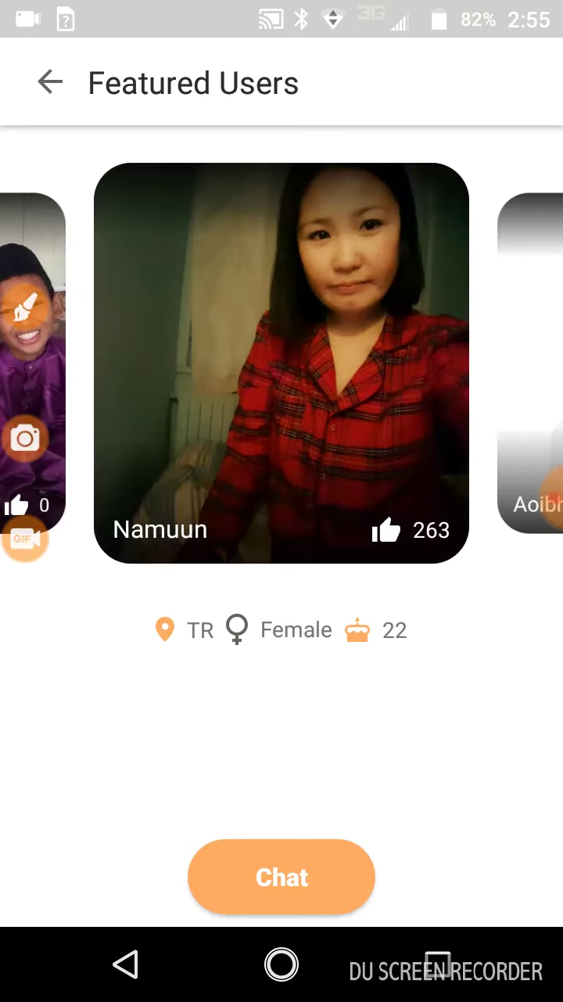
left_click_drag(313, 564, 78, 577)
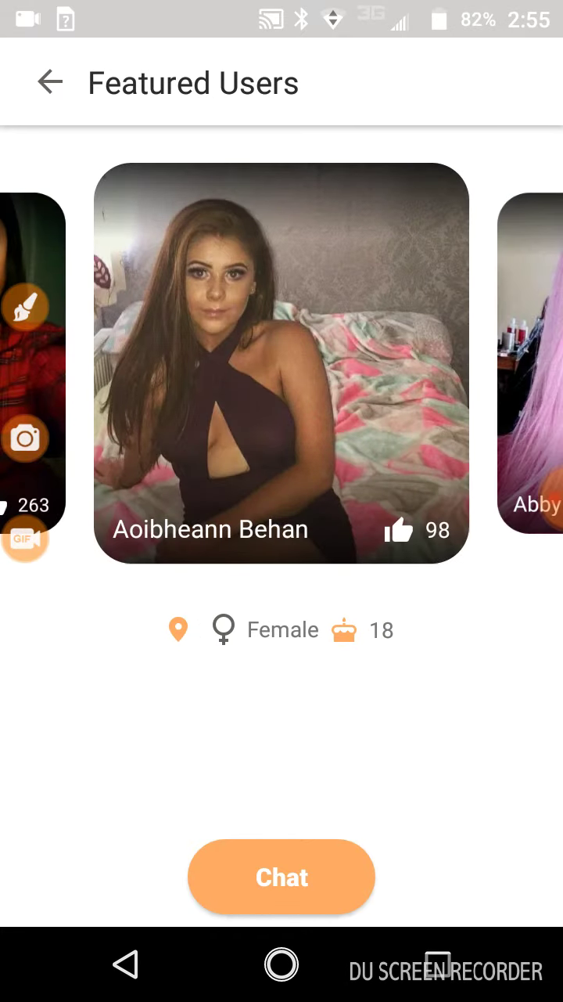
left_click_drag(400, 512, 148, 496)
left_click_drag(401, 512, 47, 593)
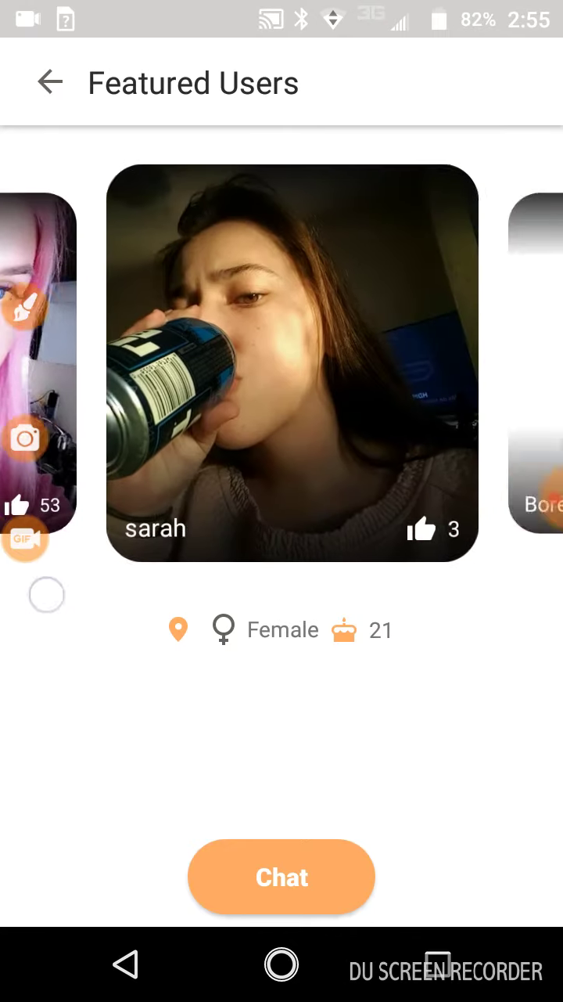
left_click_drag(407, 450, 188, 449)
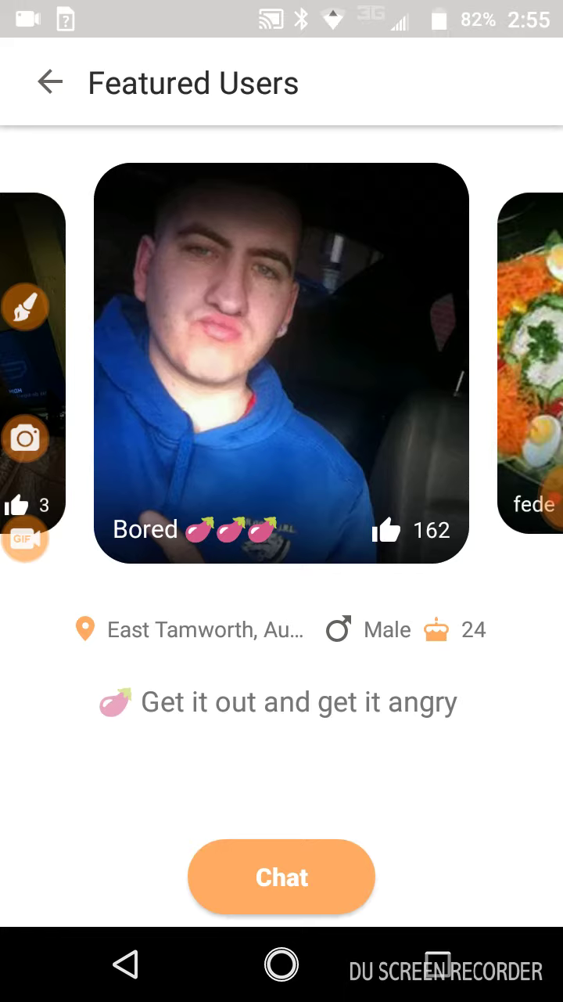
mouse_move(415, 414)
left_mouse_down()
mouse_move(49, 581)
mouse_move(370, 512)
mouse_move(501, 512)
left_mouse_up()
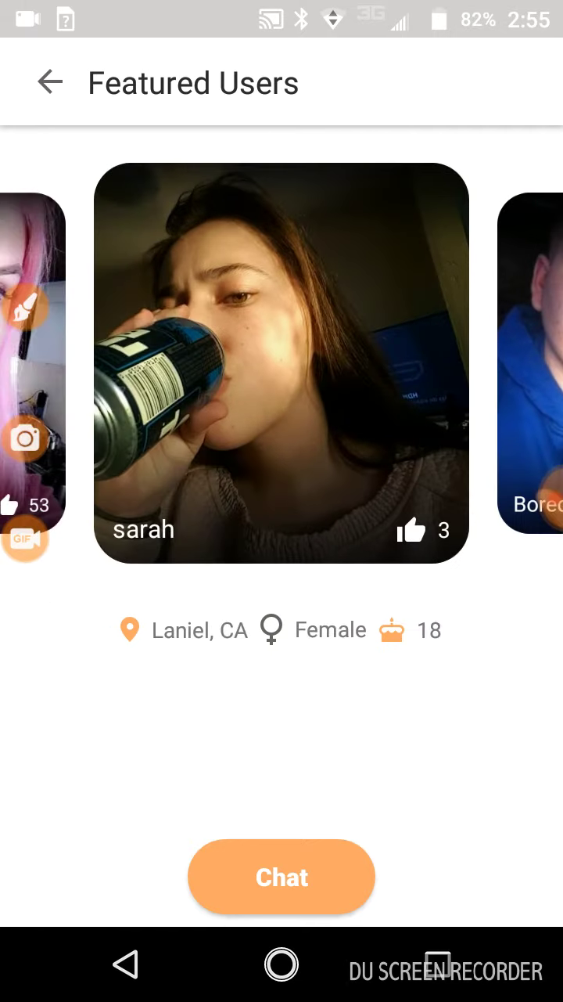
mouse_move(415, 535)
left_mouse_down()
mouse_move(132, 535)
mouse_move(95, 551)
left_mouse_up()
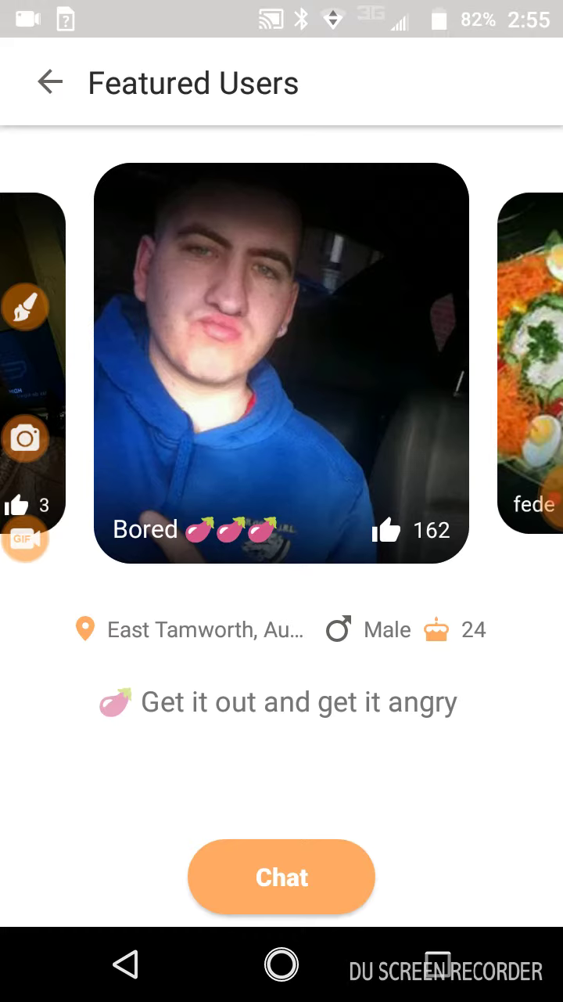
Try chatting with the featured user, dismiss the 450-token error, and leave Featured Users
left_click(281, 876)
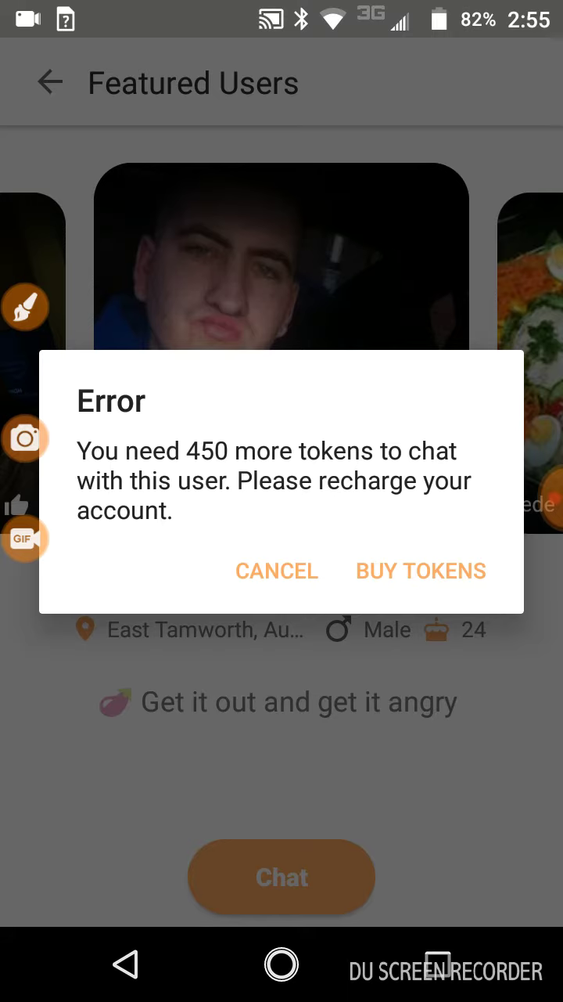
key("Escape")
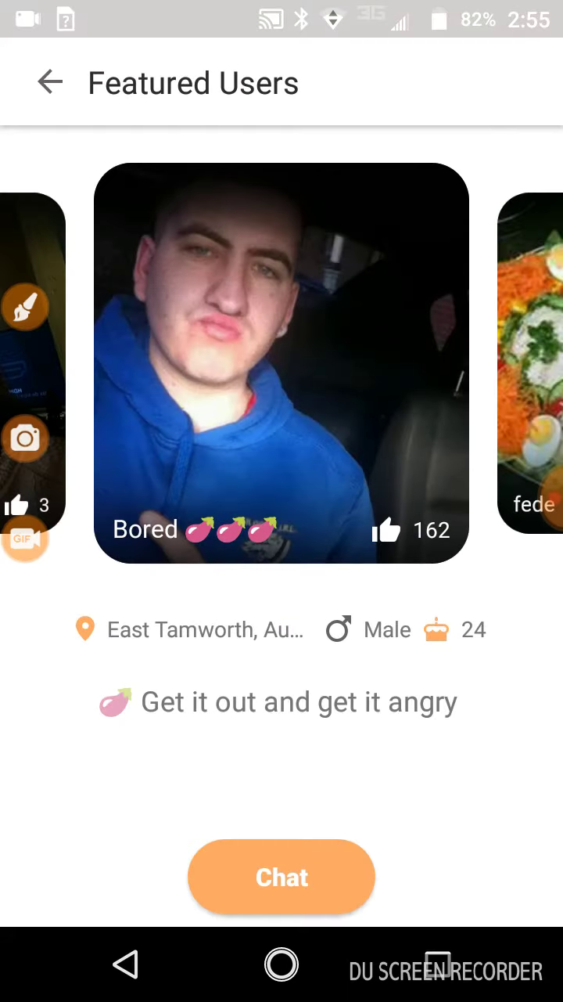
left_click(23, 78)
left_click(44, 85)
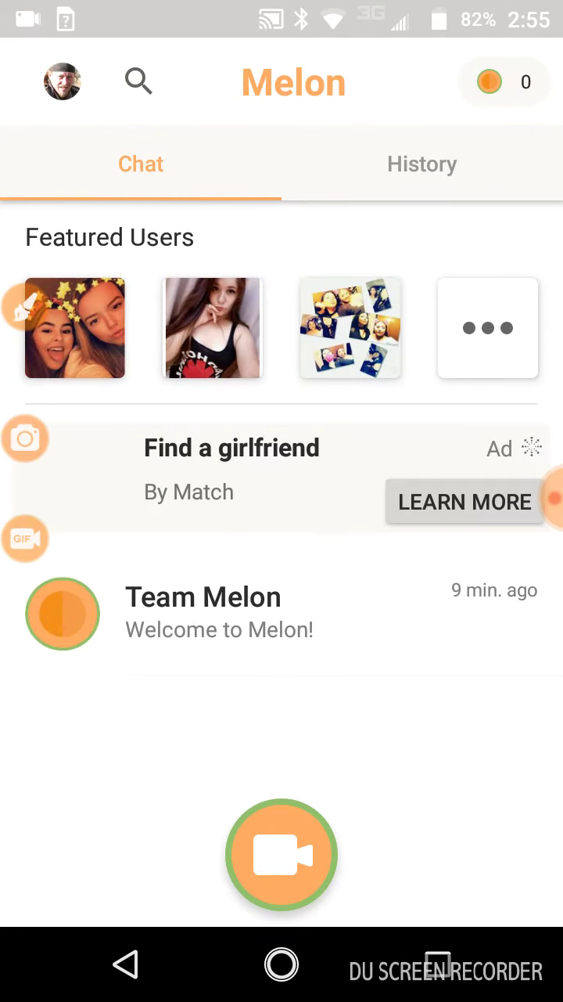
Open the username search and close it again to return to Chat
left_click(171, 77)
left_click(140, 74)
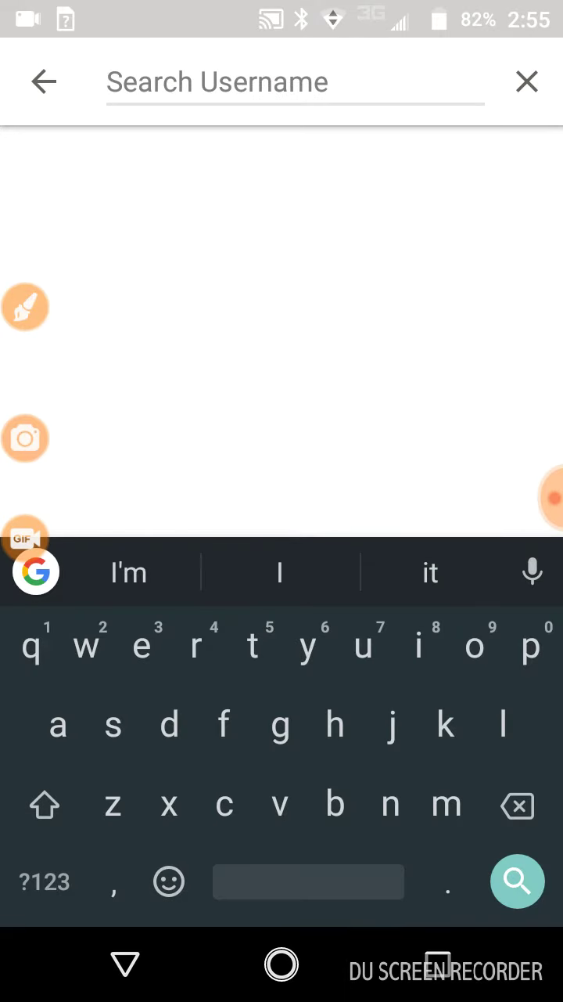
left_click(33, 81)
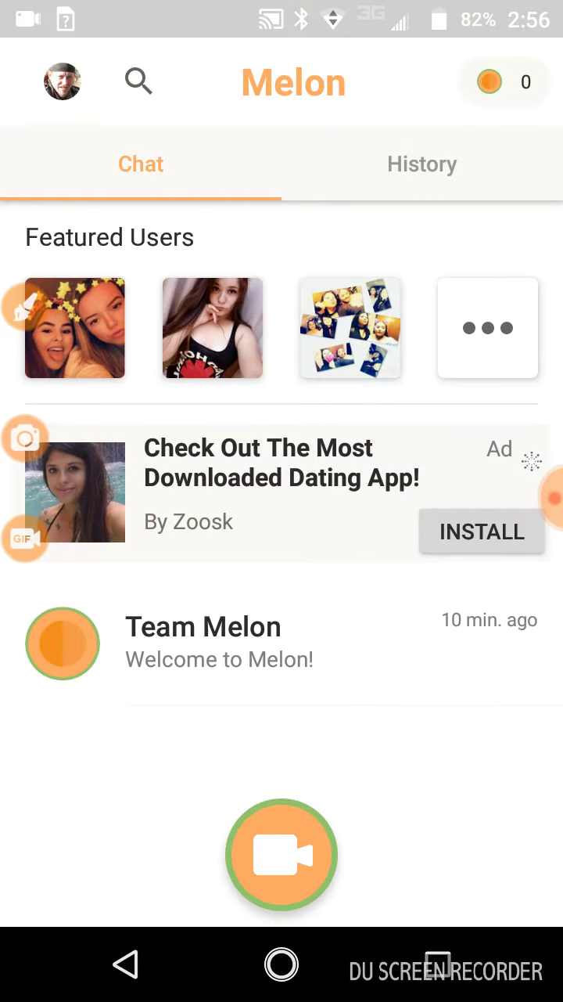
left_click(282, 853)
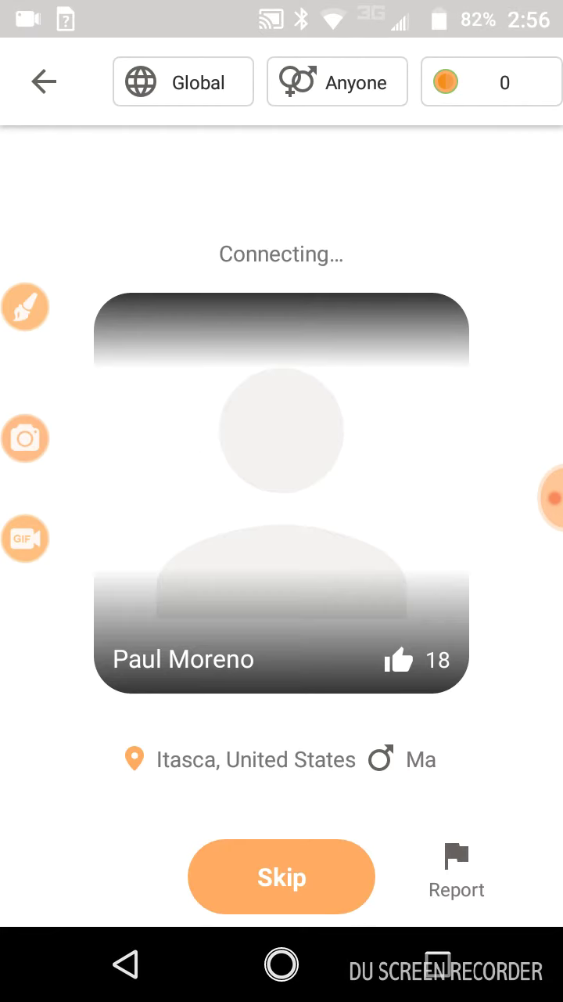
left_click(337, 82)
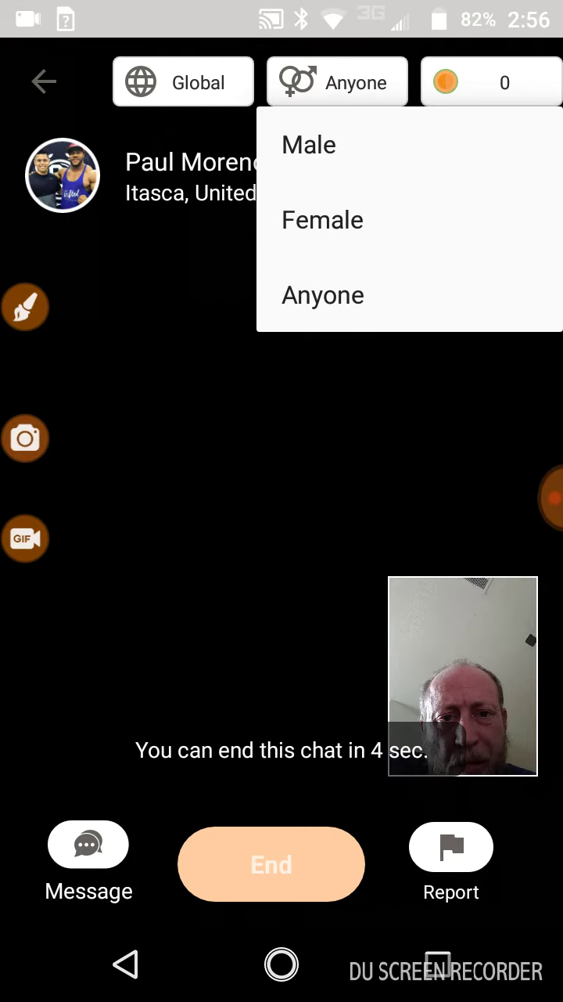
left_click(337, 83)
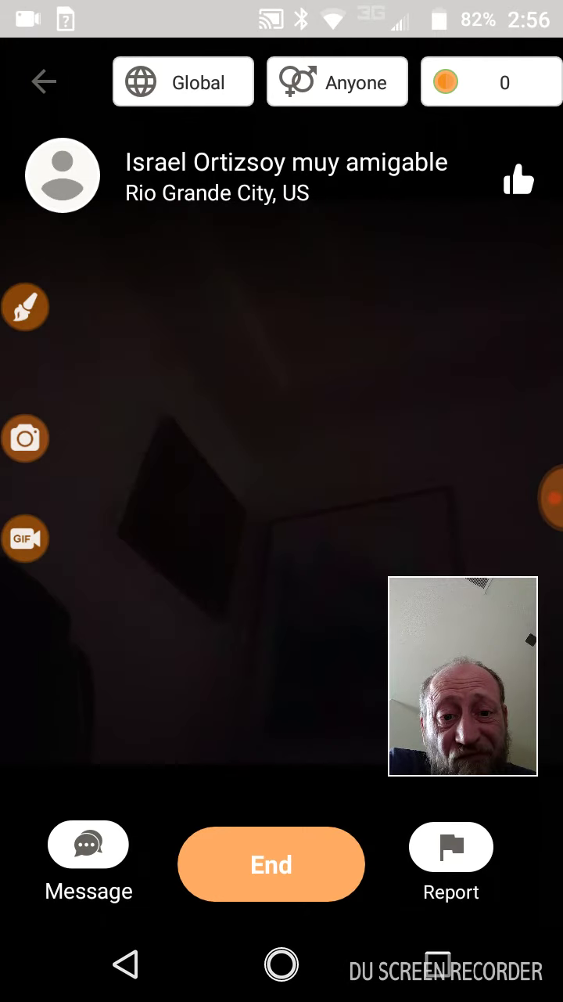
left_click(272, 864)
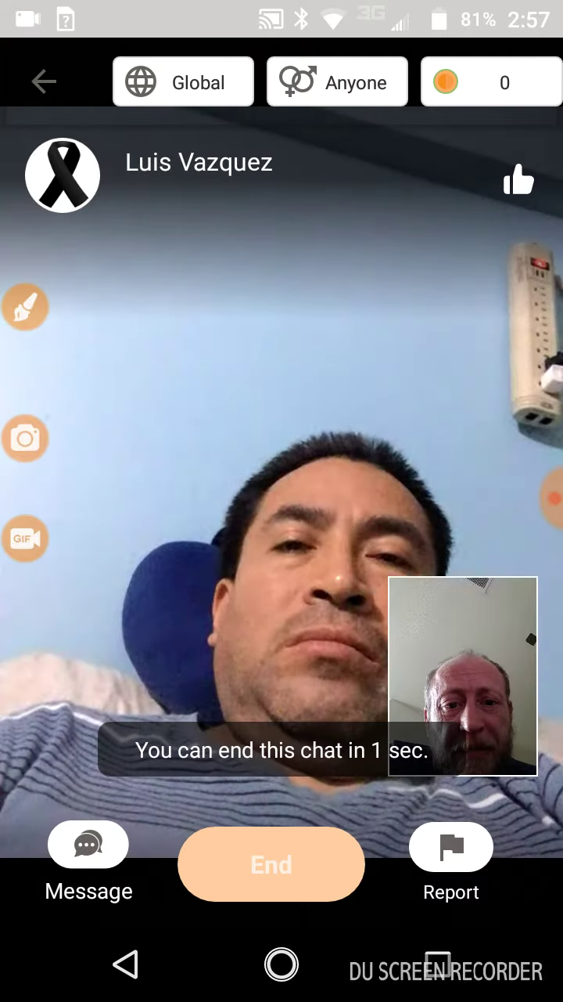
left_click(258, 865)
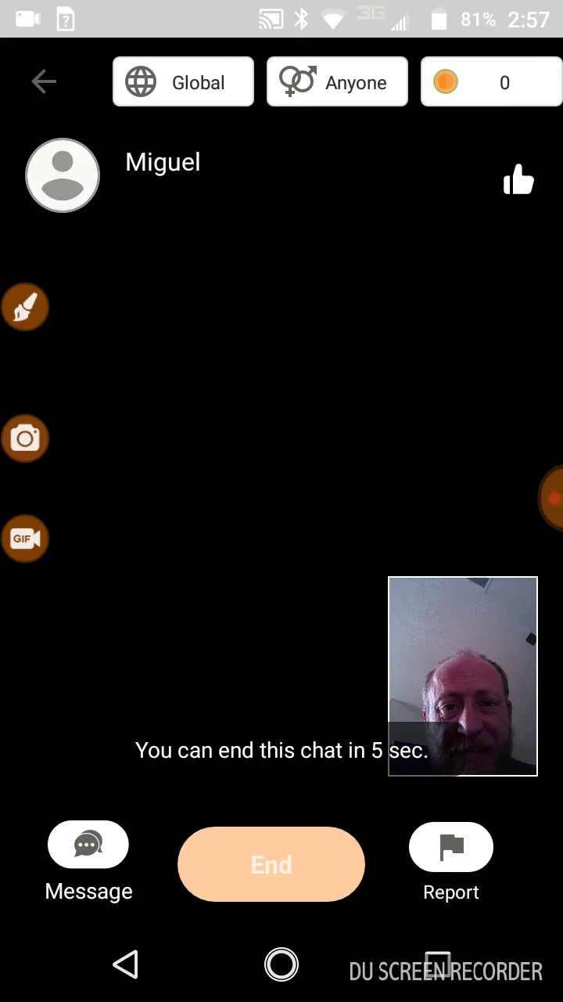
left_click(44, 82)
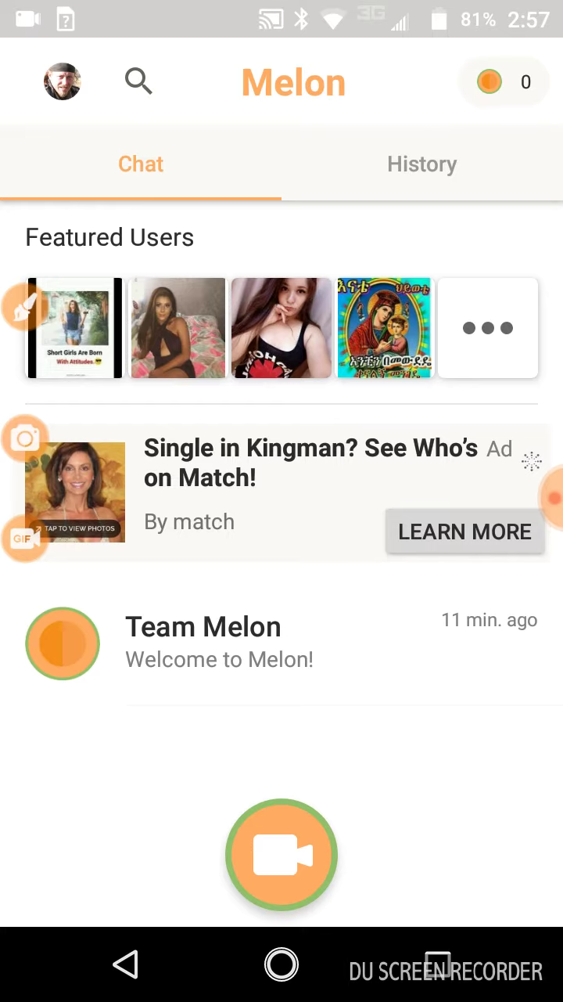
left_click(62, 81)
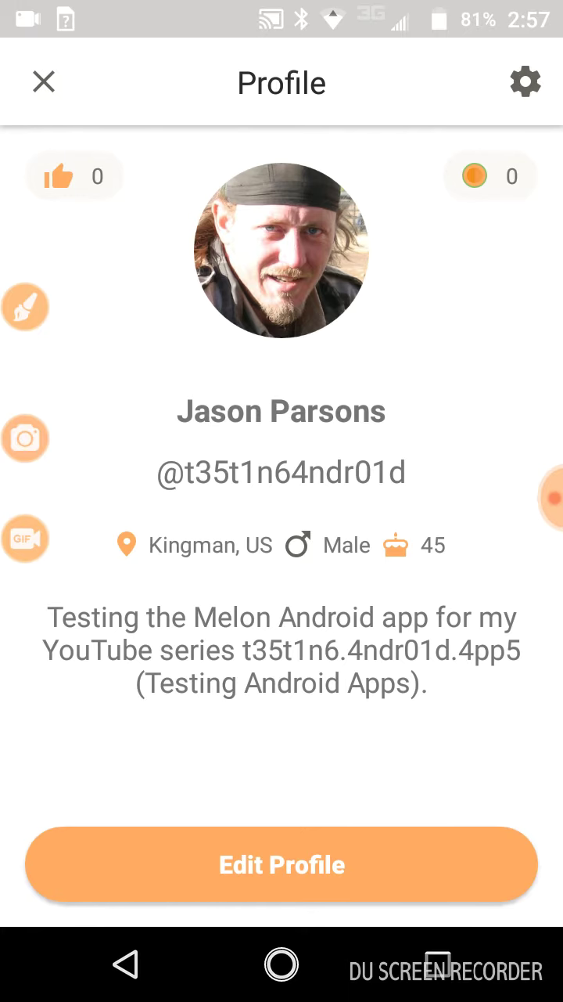
left_click(526, 81)
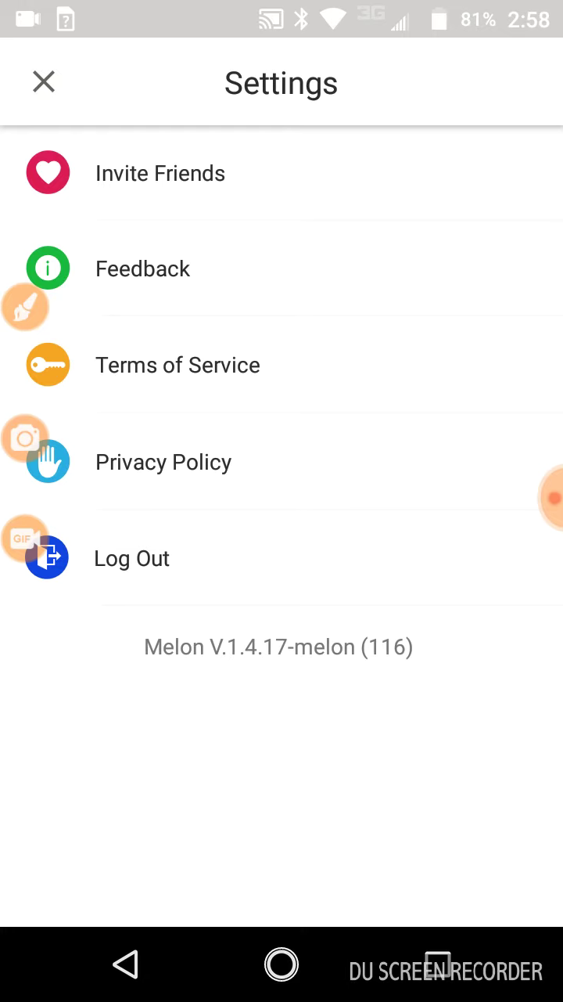
left_click(43, 81)
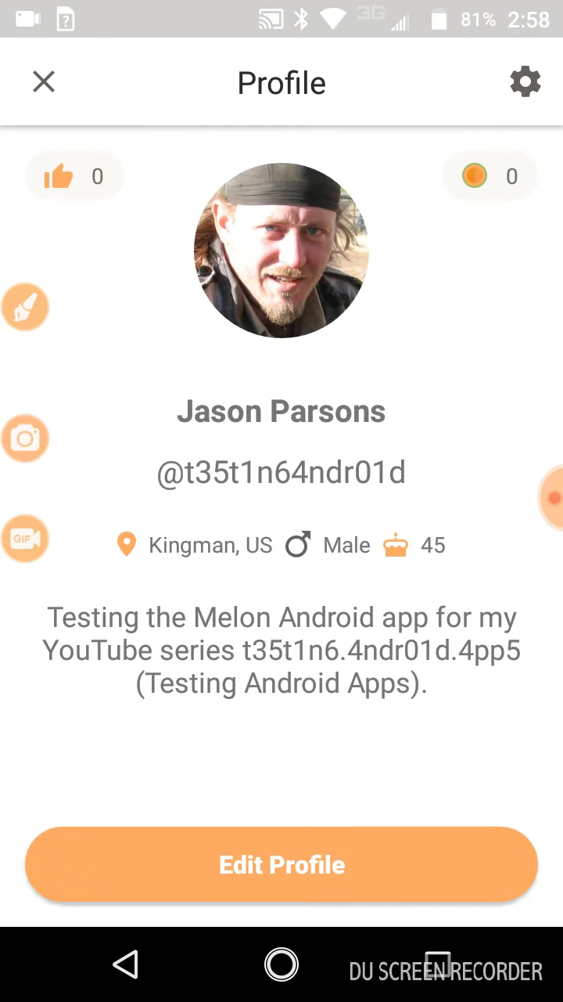
left_click(44, 81)
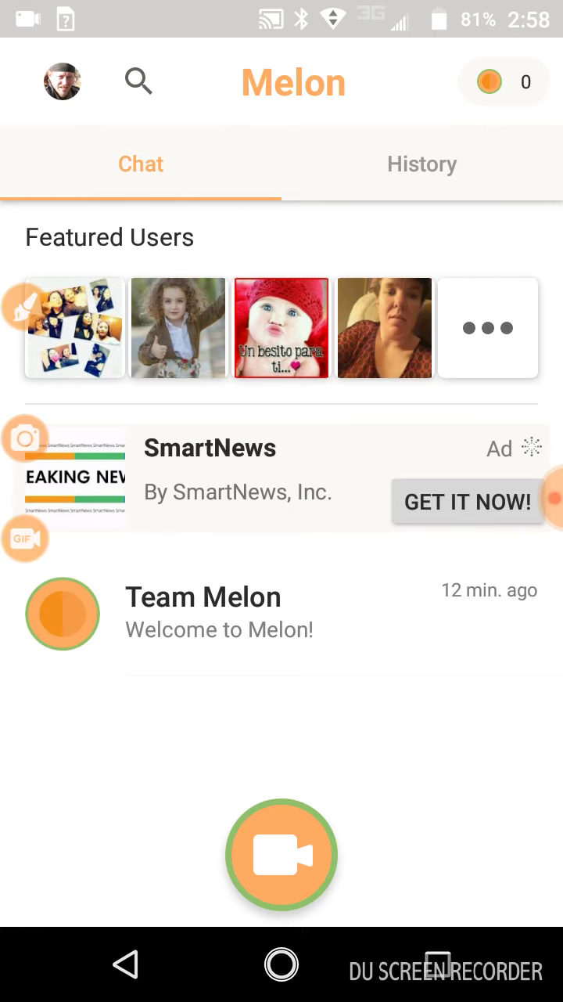
Browse History cards to a 29-year-old male's profile, then open and close the token Store
left_click(402, 148)
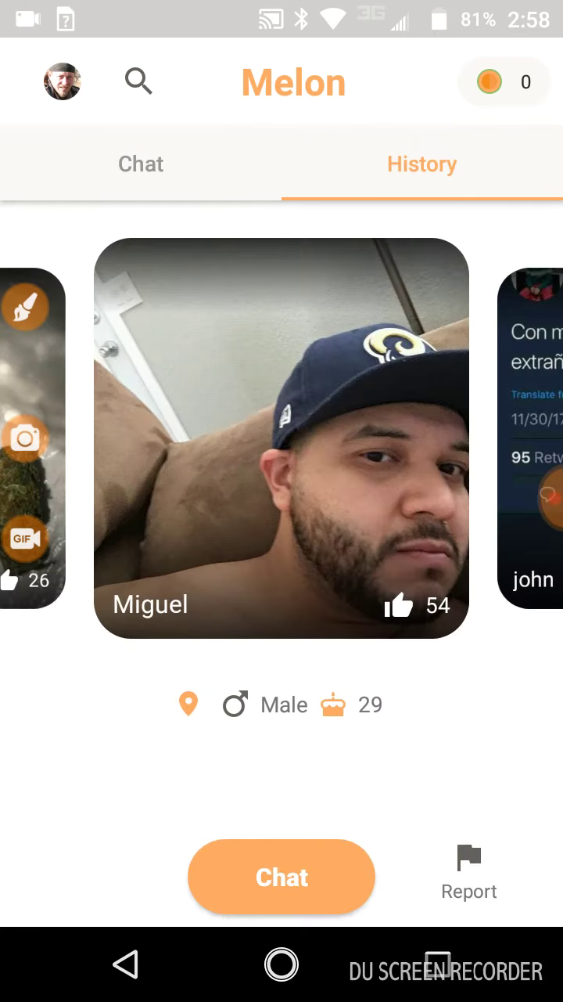
left_click_drag(387, 513, 173, 517)
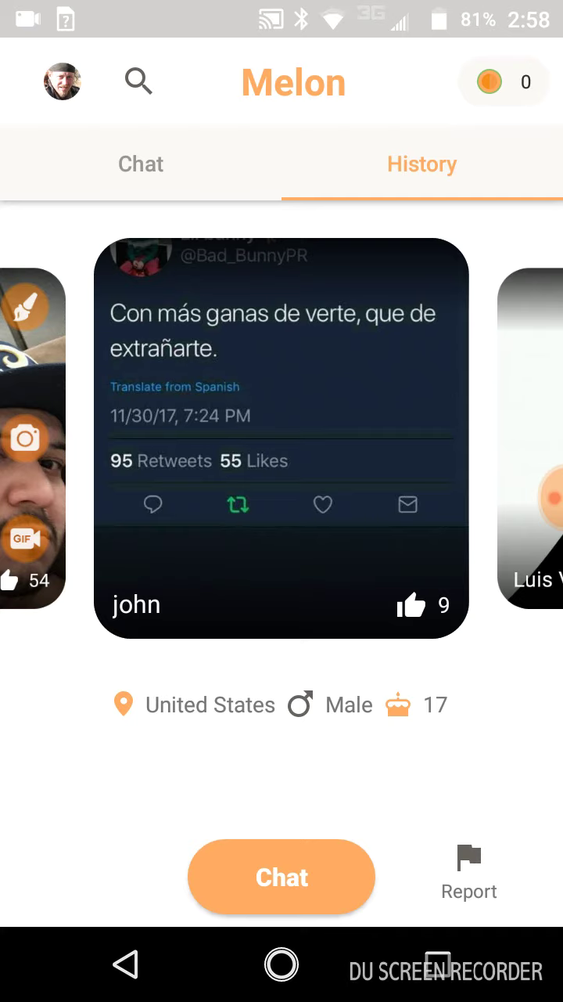
left_click_drag(470, 512, 112, 641)
mouse_move(407, 532)
left_mouse_down()
mouse_move(118, 547)
mouse_move(102, 651)
left_mouse_up()
mouse_move(402, 505)
left_mouse_down()
mouse_move(157, 516)
mouse_move(258, 521)
mouse_move(82, 603)
left_mouse_up()
left_click_drag(393, 507, 140, 532)
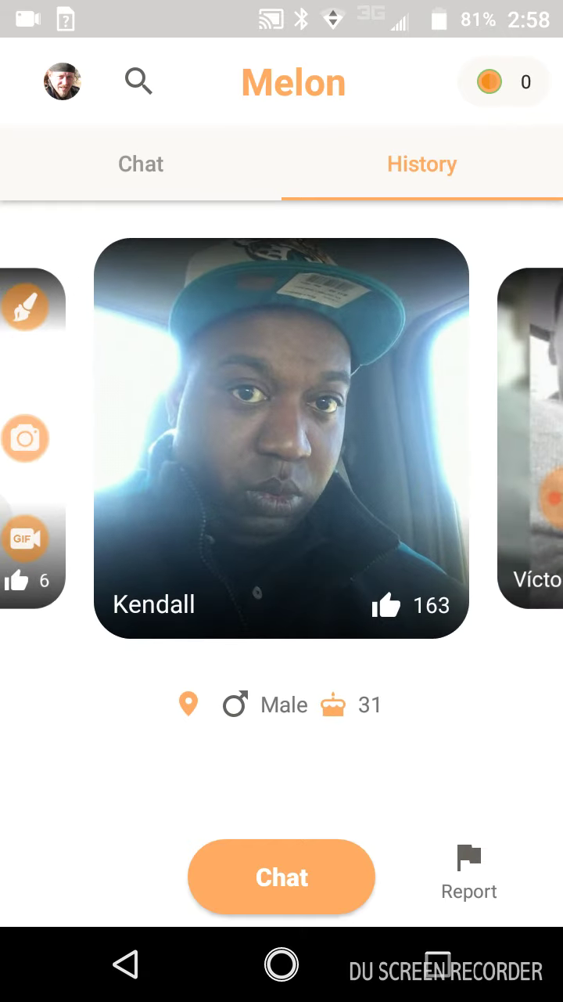
mouse_move(407, 532)
left_mouse_down()
mouse_move(253, 547)
mouse_move(102, 595)
mouse_move(89, 658)
left_mouse_up()
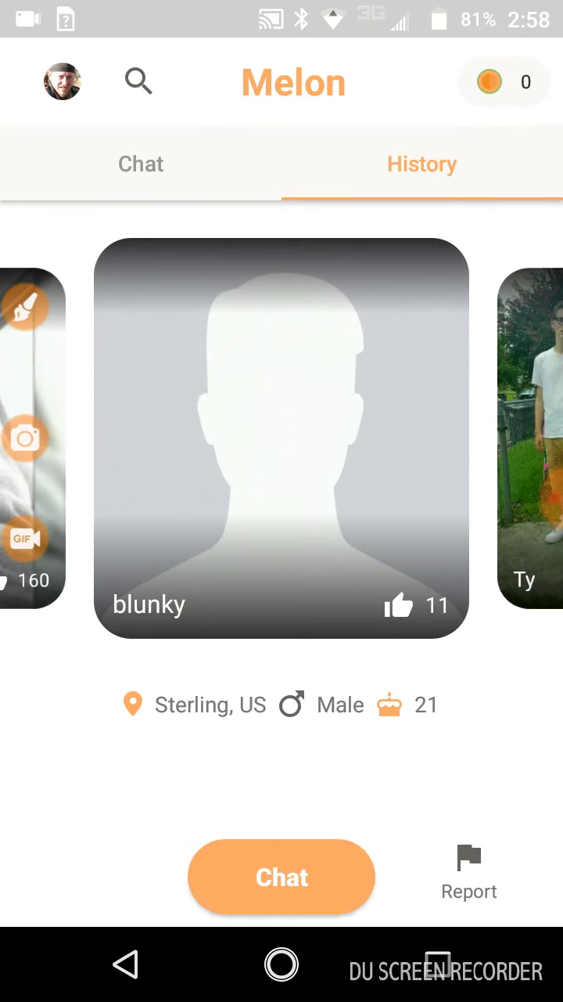
left_click_drag(313, 461, 501, 469)
left_click(490, 81)
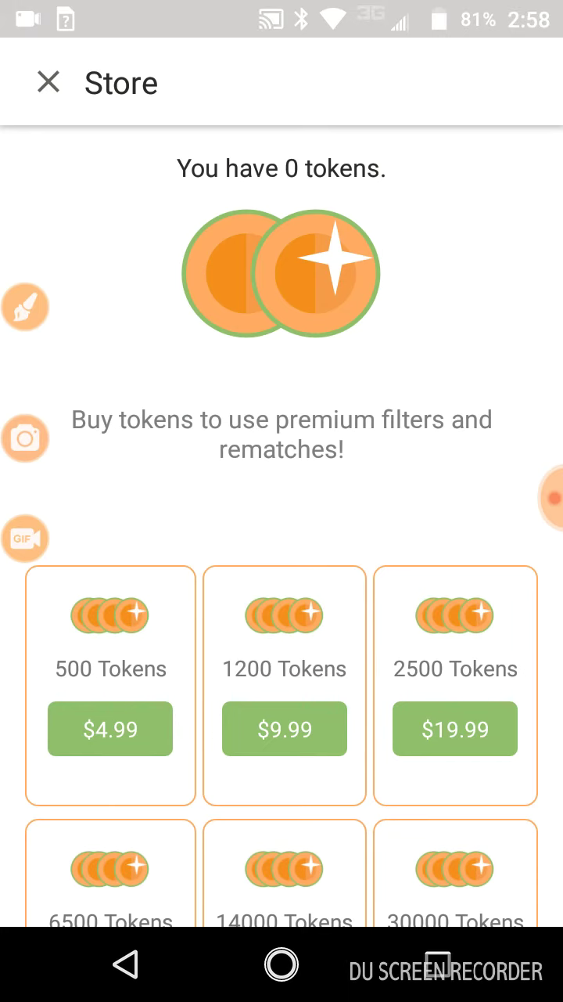
left_click(47, 82)
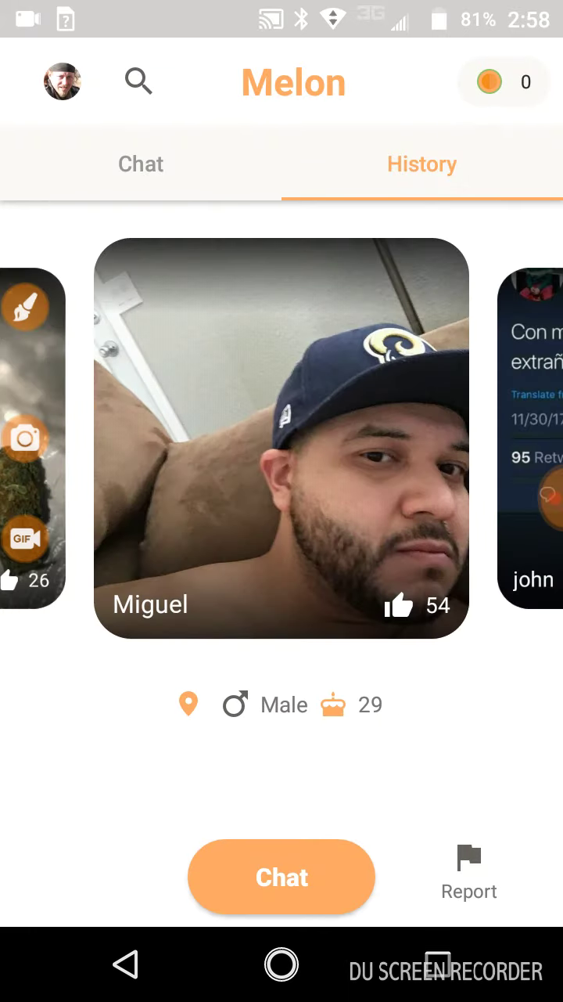
Return to Melon's Play Store page and start uninstalling the app
left_click(125, 964)
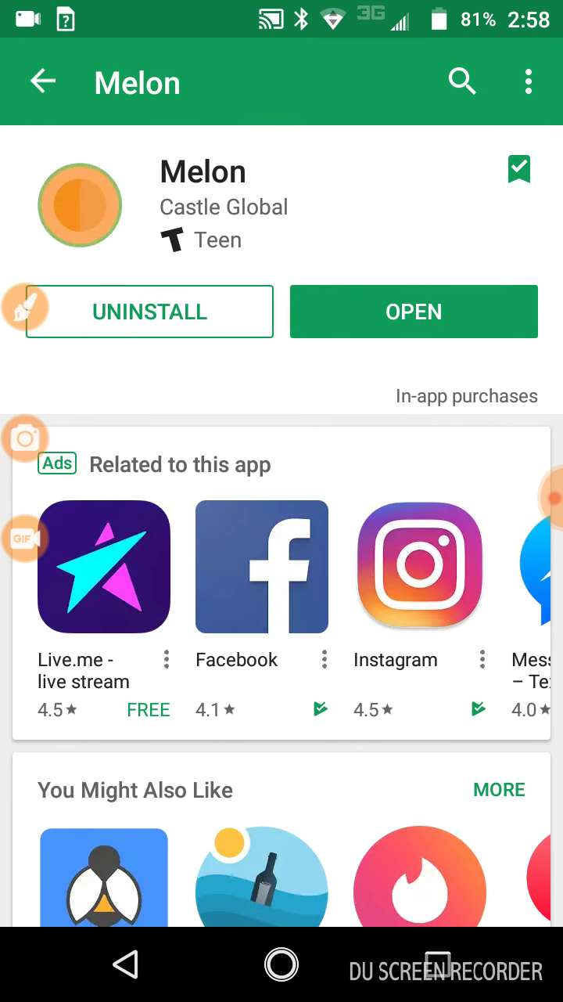
left_click(147, 305)
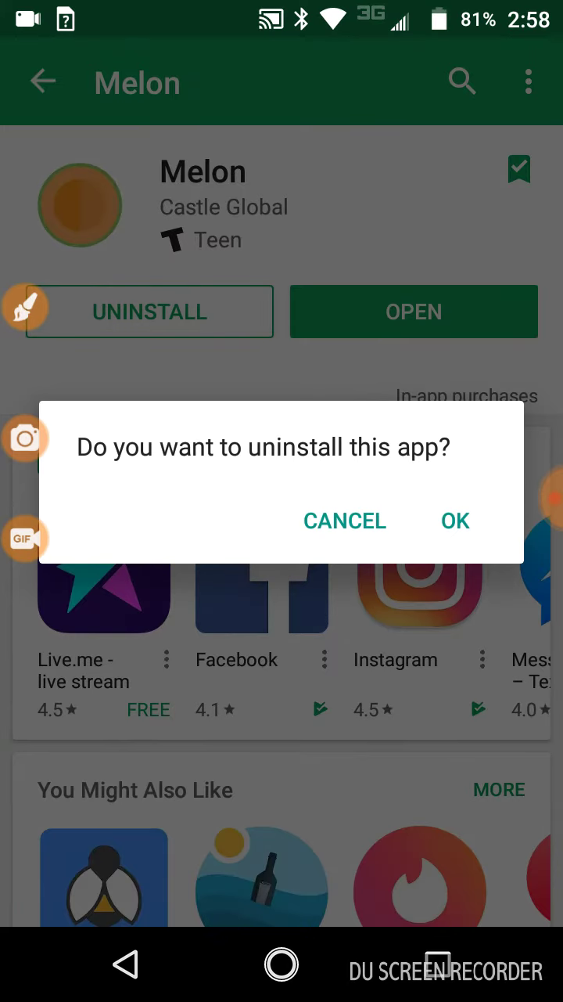